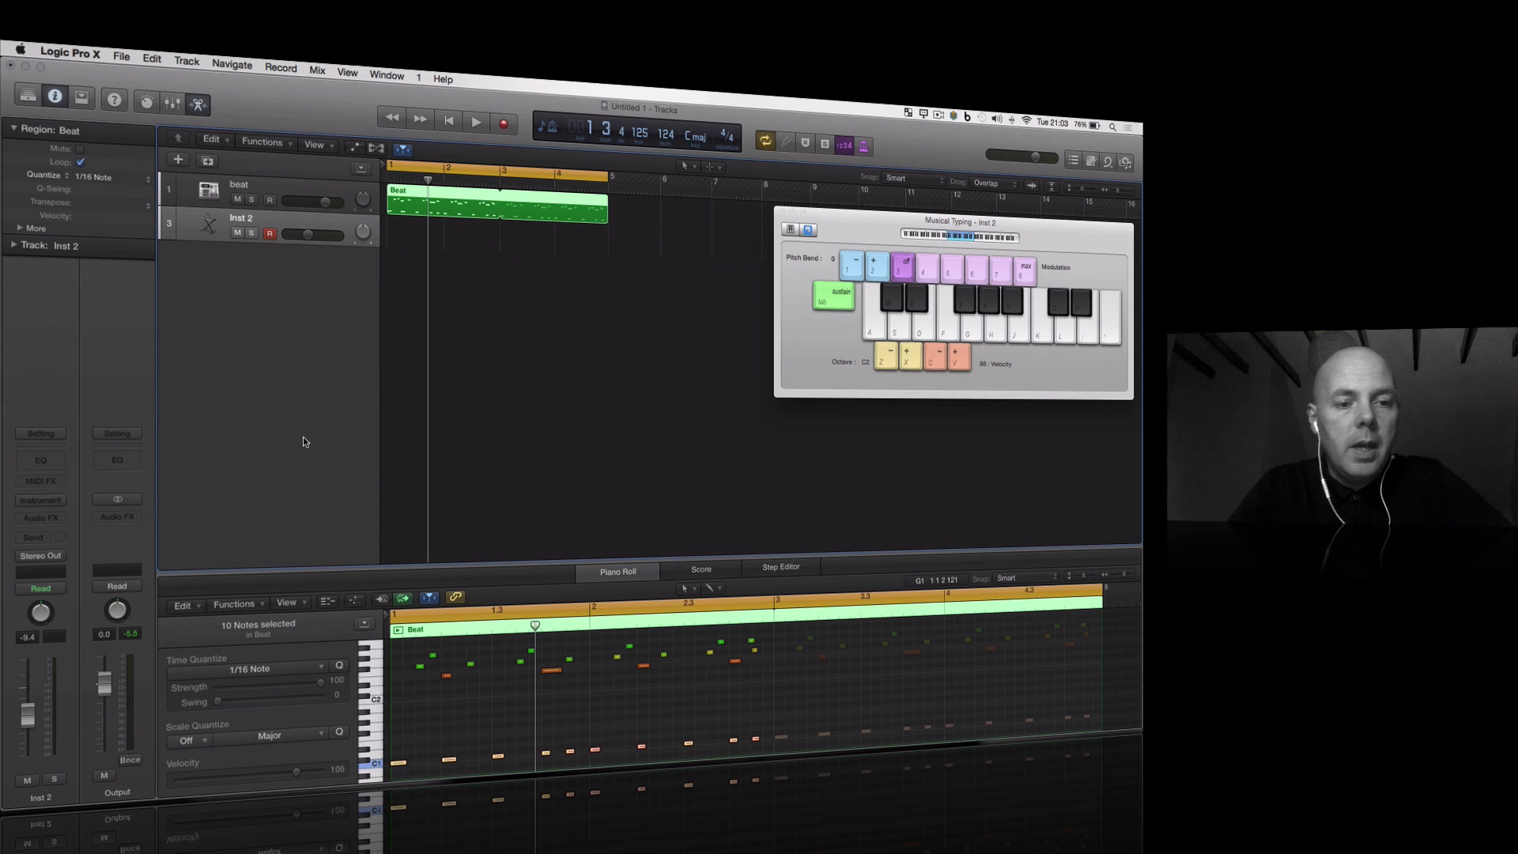
Insert a Scripter MIDI effect on Inst 2 and bring up its Script Editor.
click(32, 480)
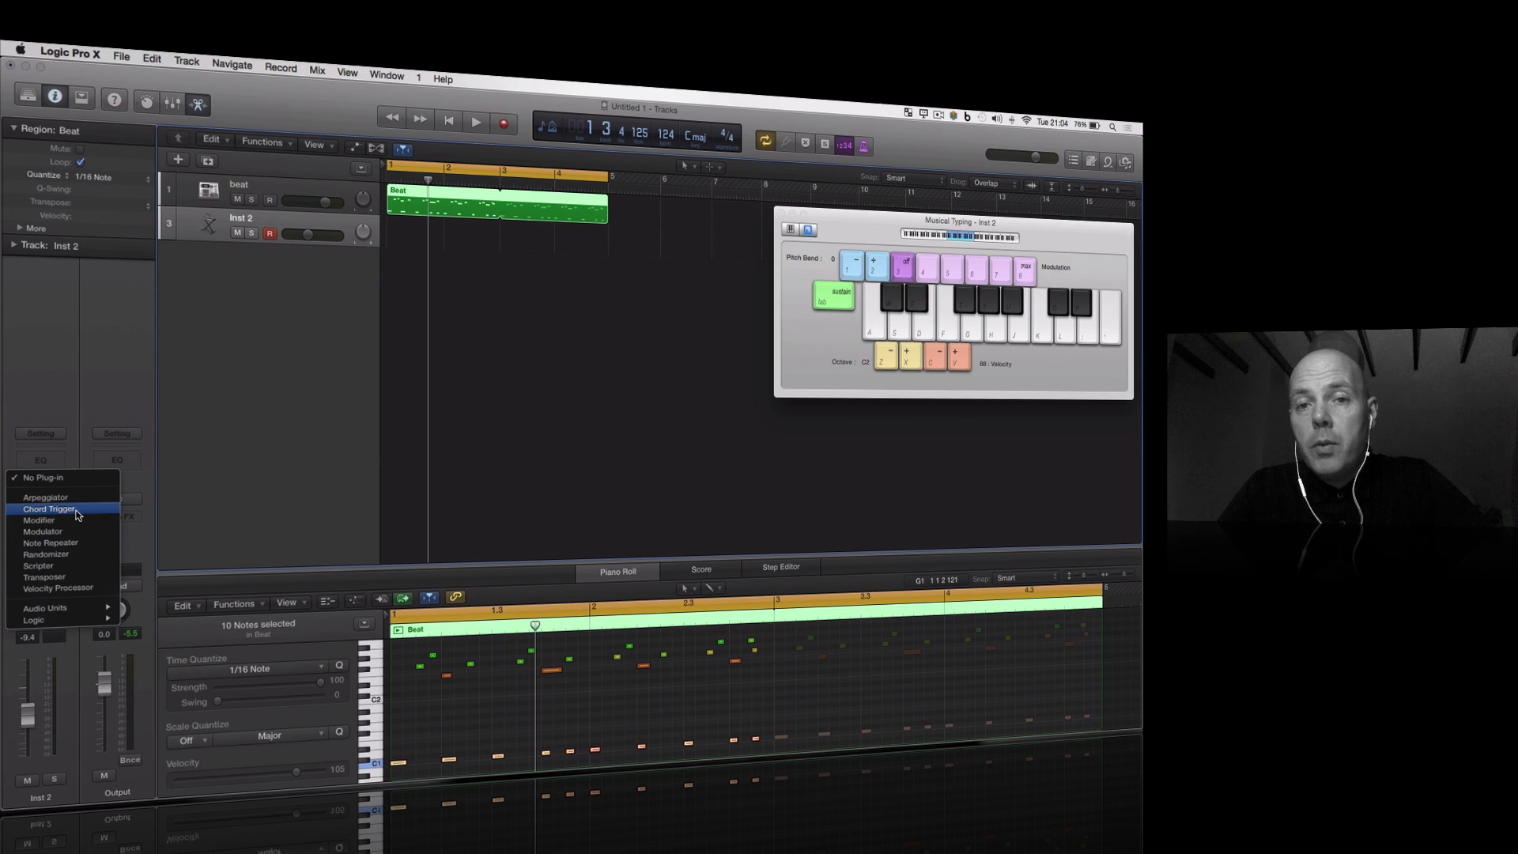
click(76, 566)
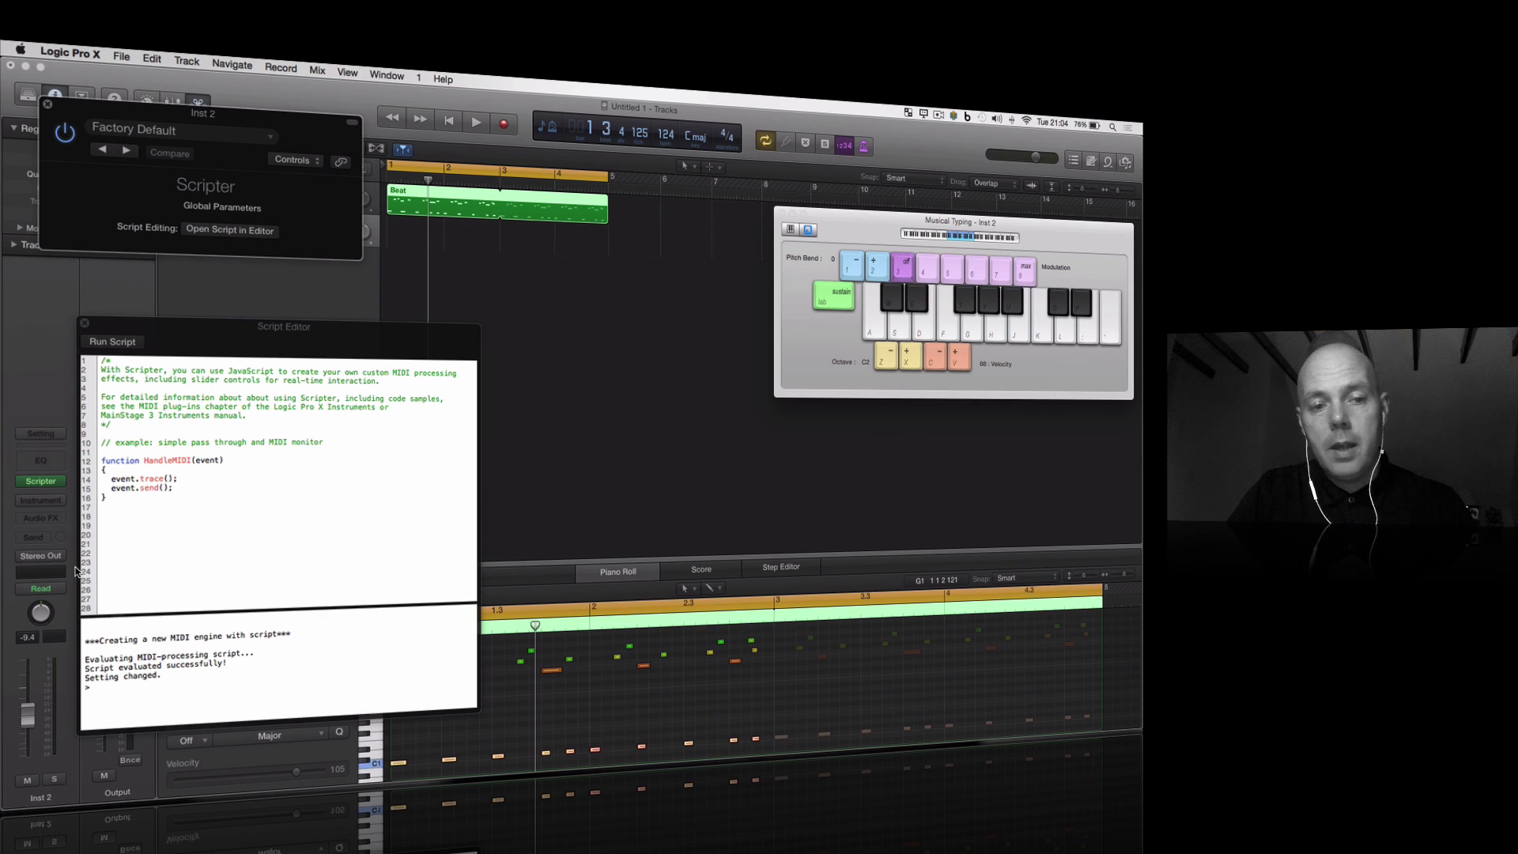
click(177, 557)
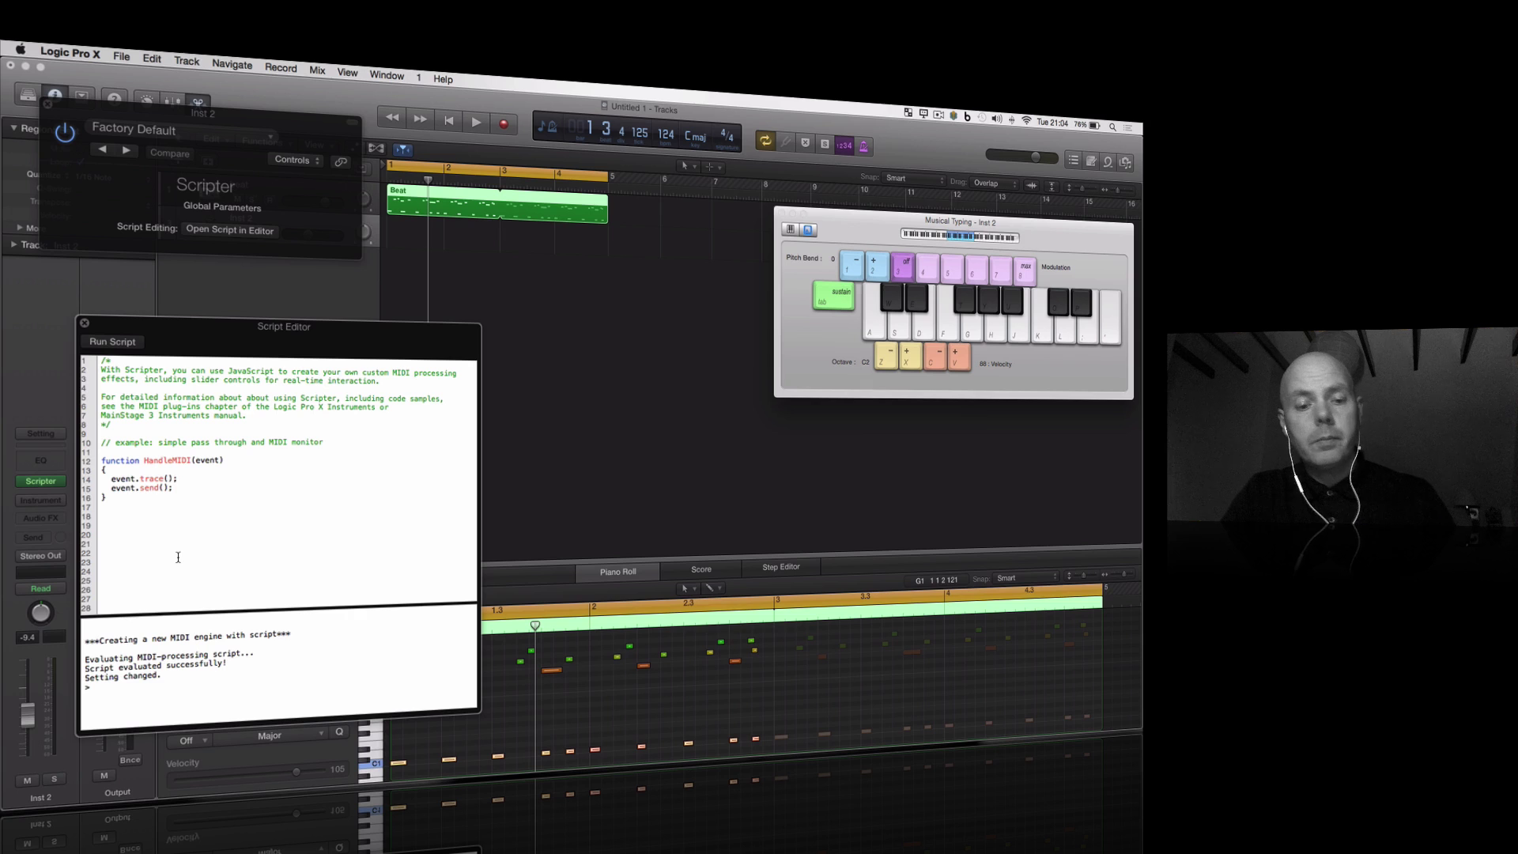
Switch to the Chordio 1.1.txt file in TextEdit and select all of its text.
key(super+Tab)
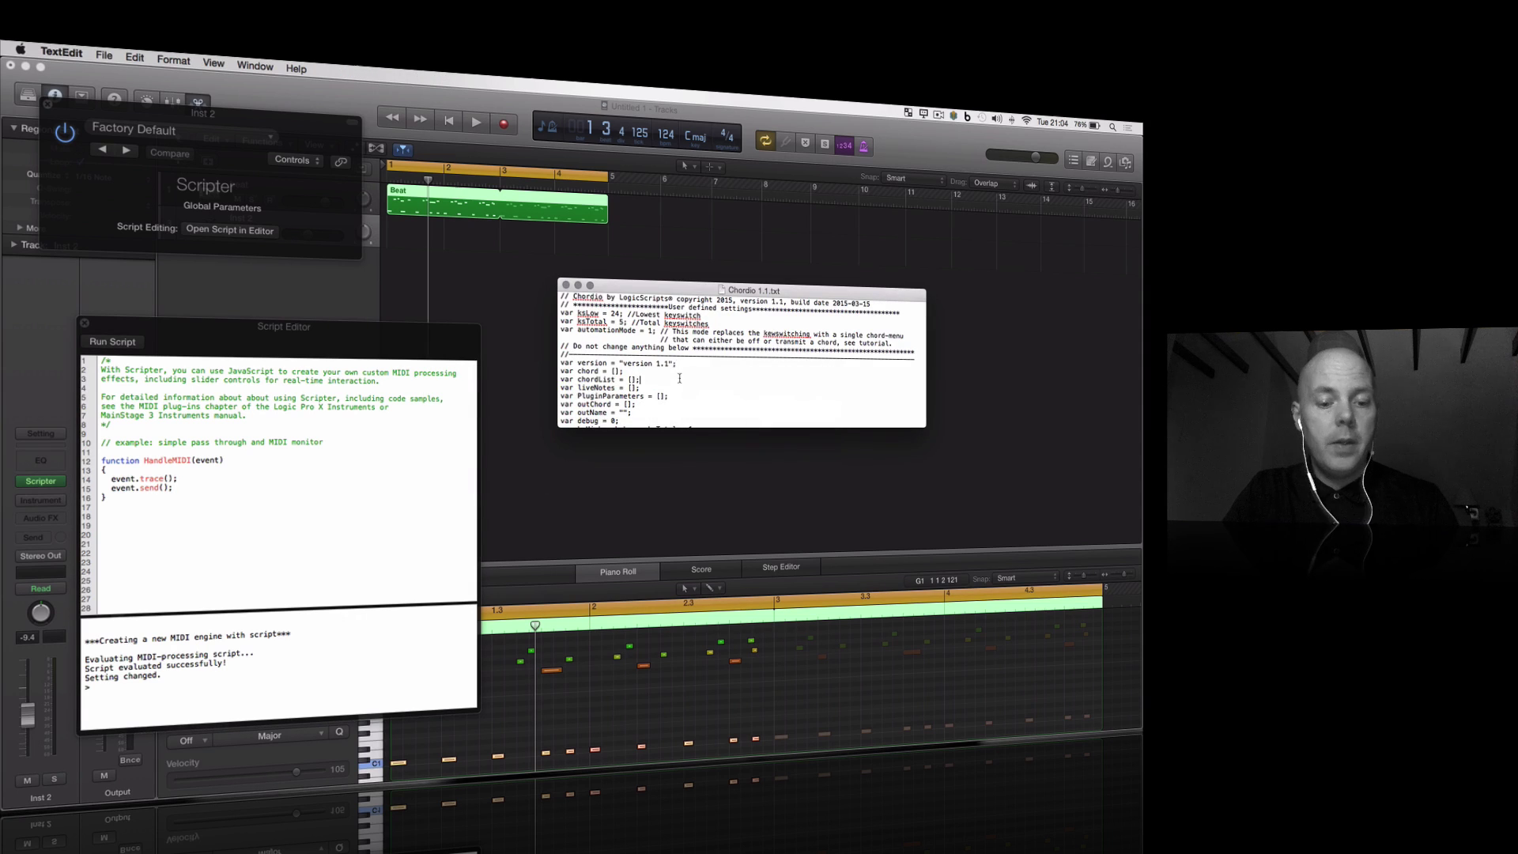
key(super+a)
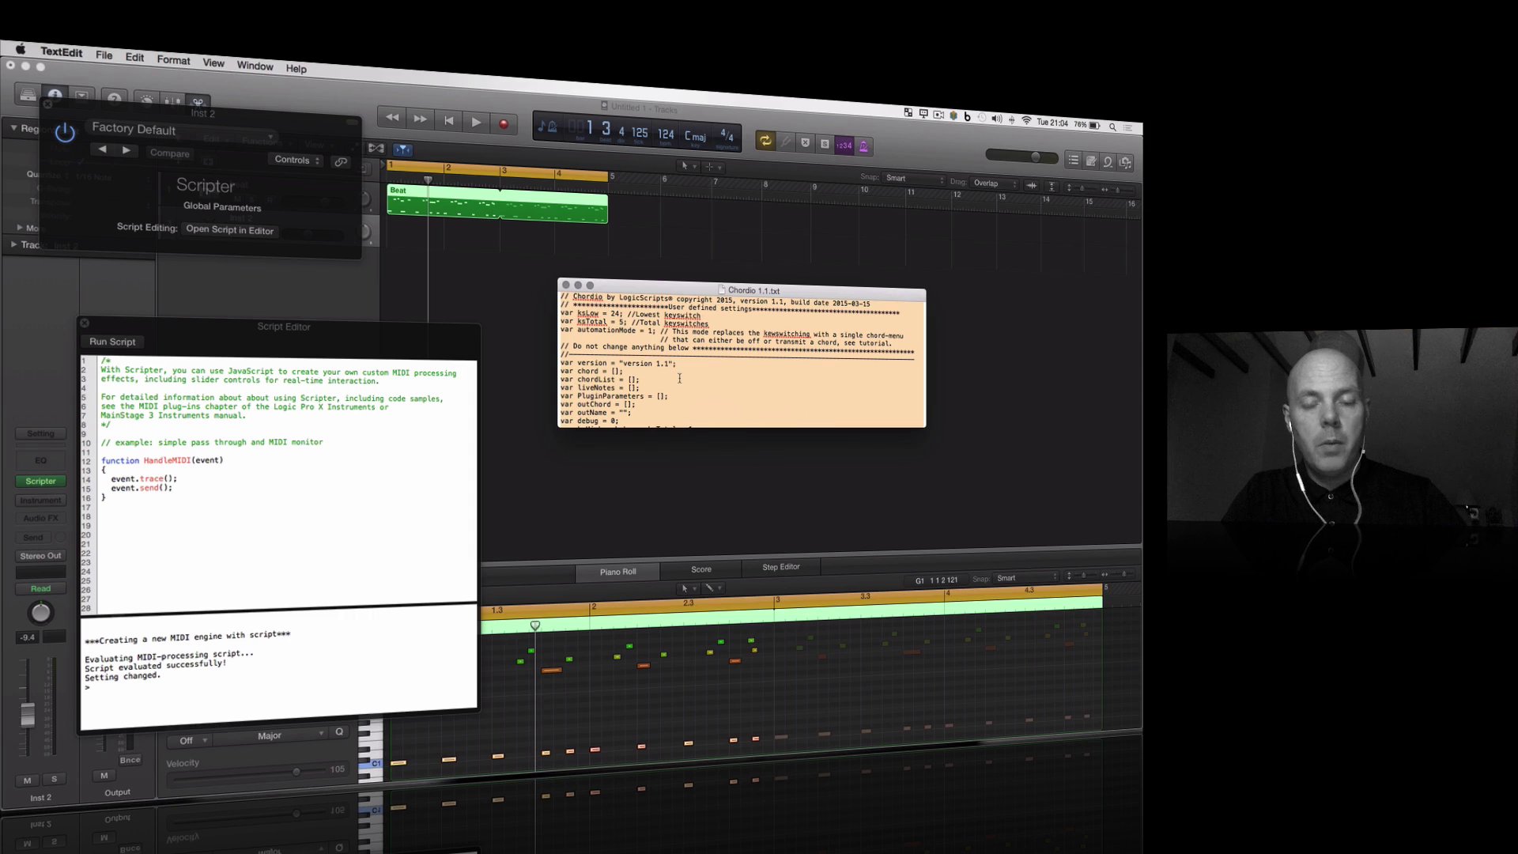
Replace the default pass-through code in the Script Editor with the pasted Chordio script.
click(298, 494)
key(super+k)
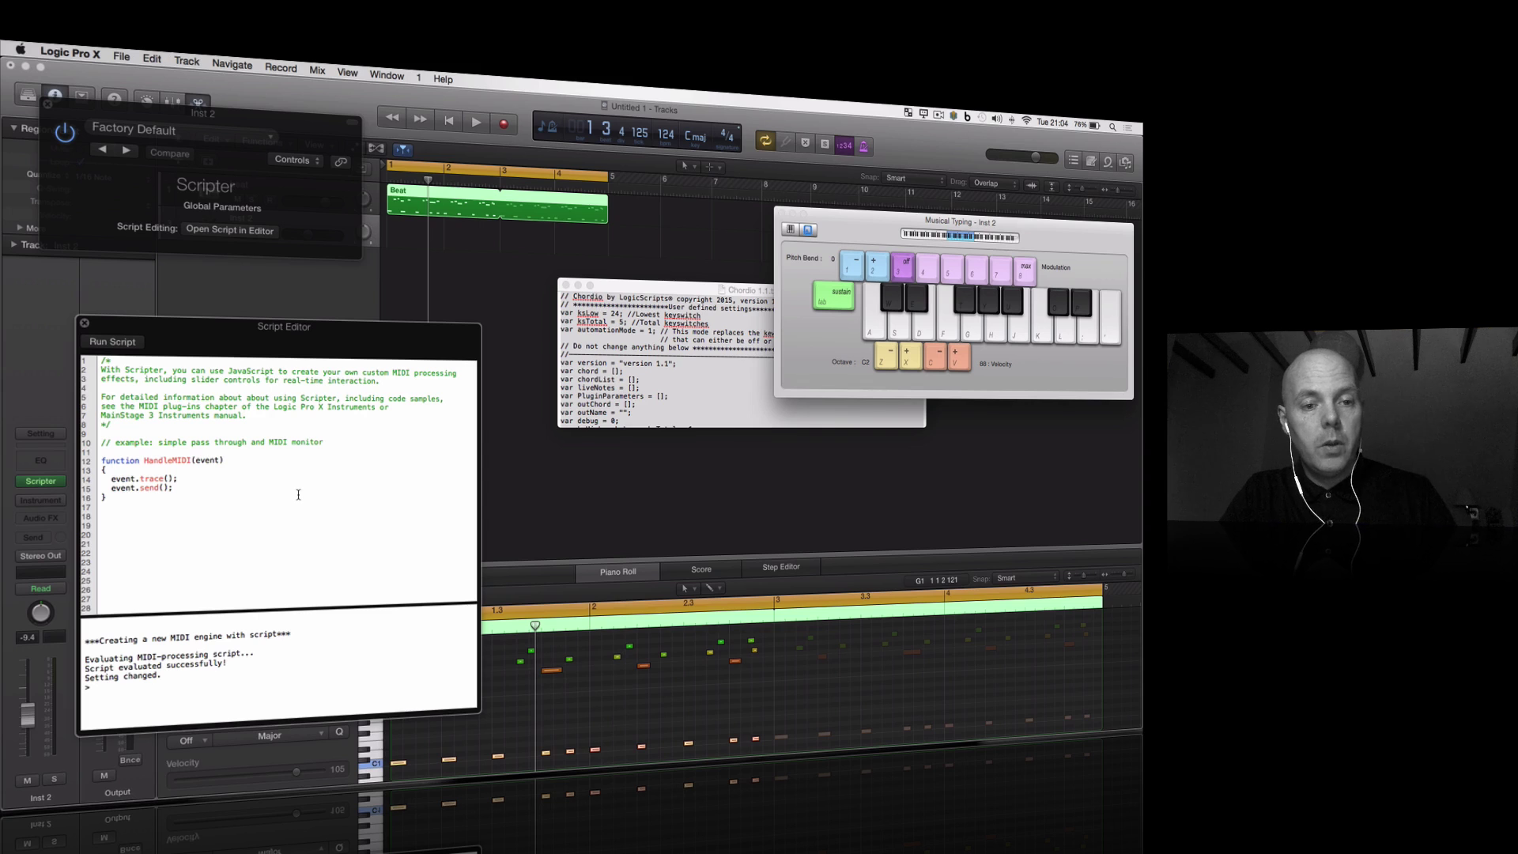
key(super+a)
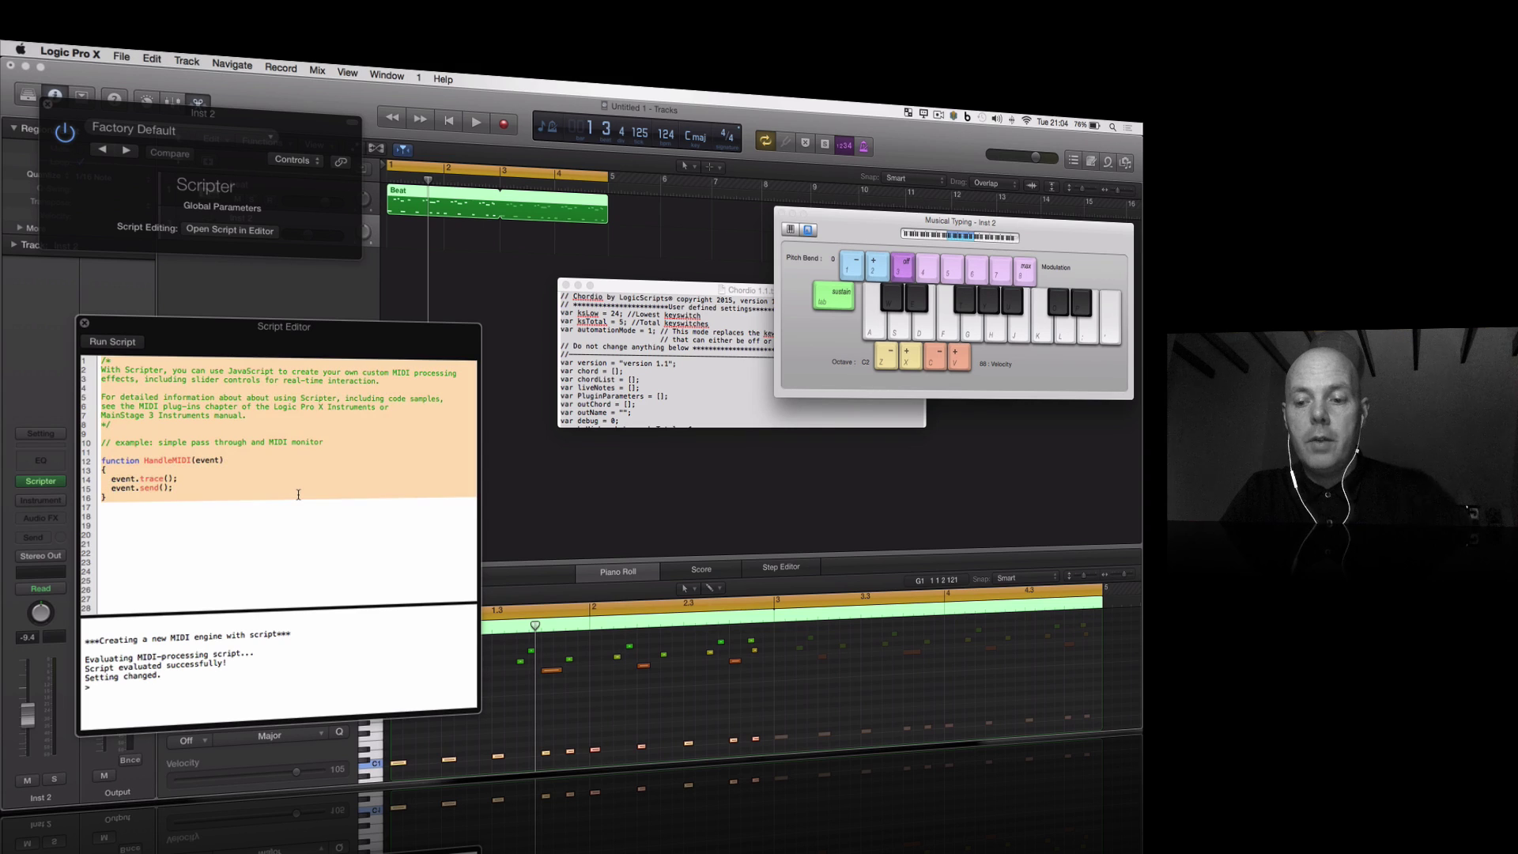
key(BackSpace)
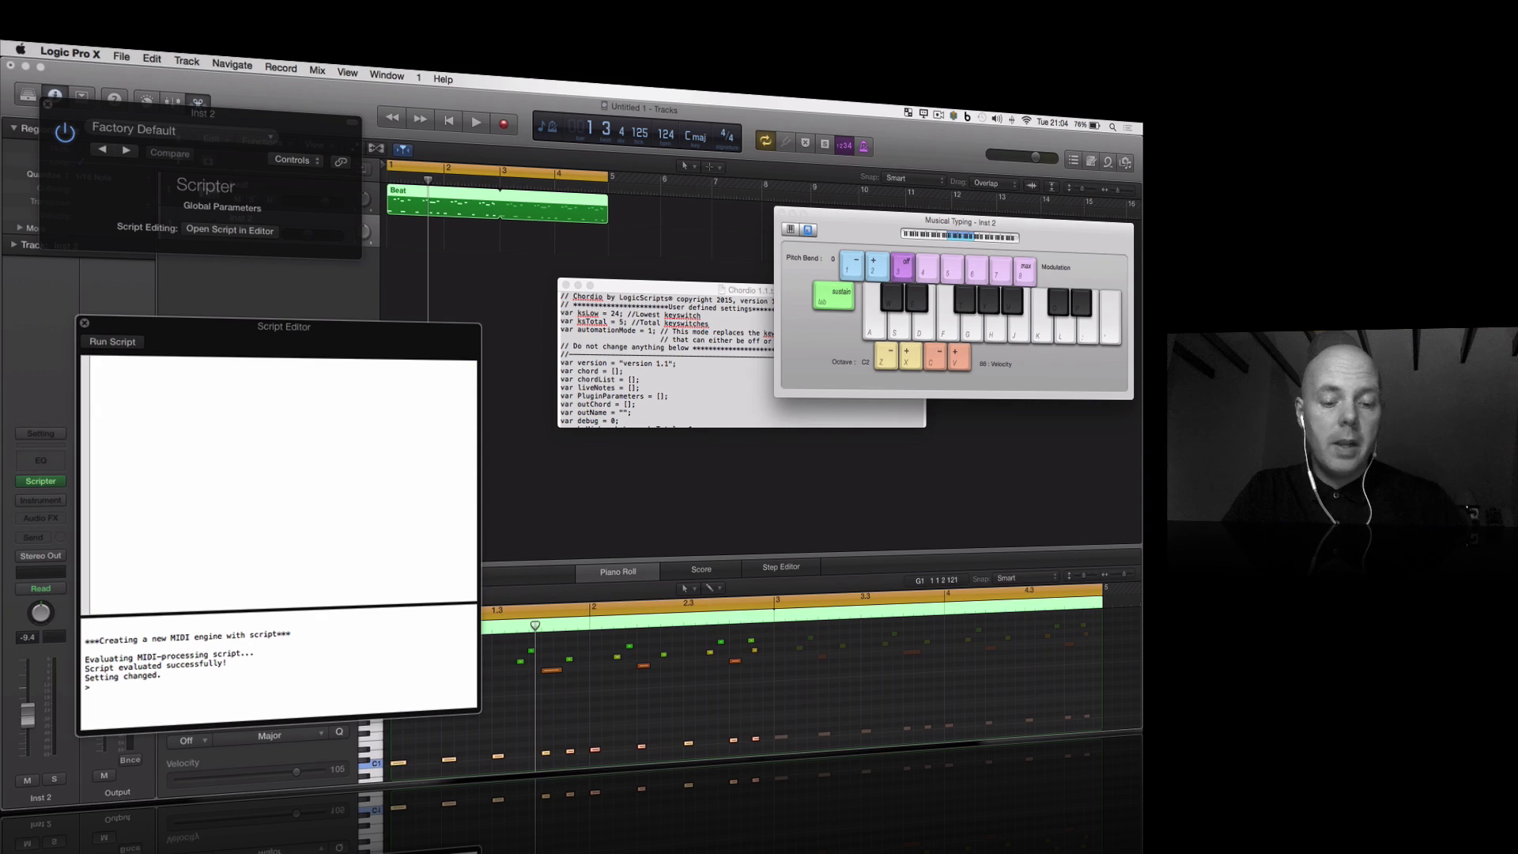
key(super+v)
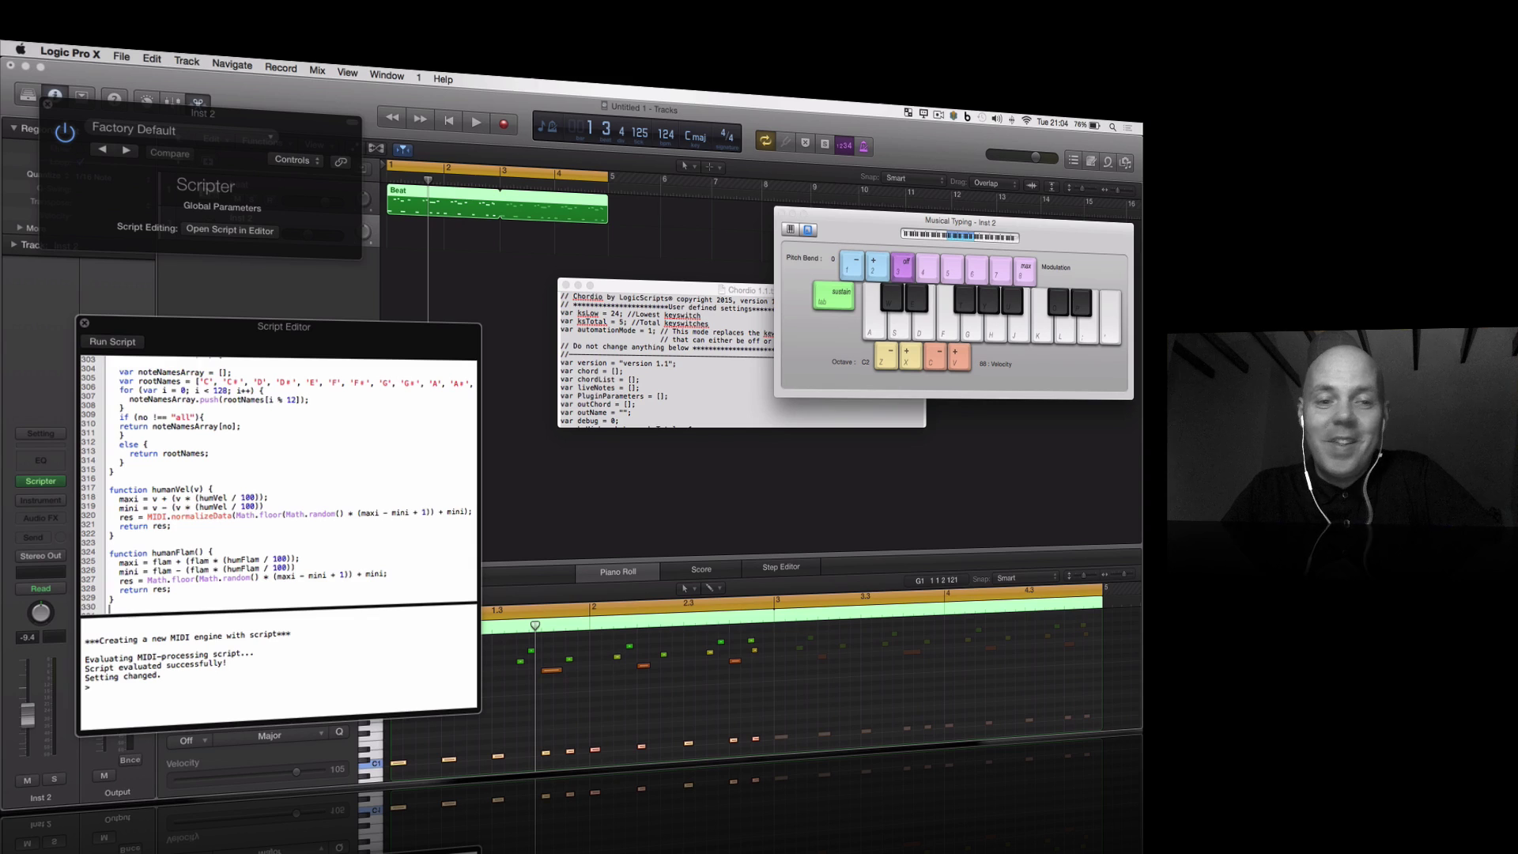
Run the Chordio script, close the editor, and set the chord type to minor7 [9|11].
click(122, 341)
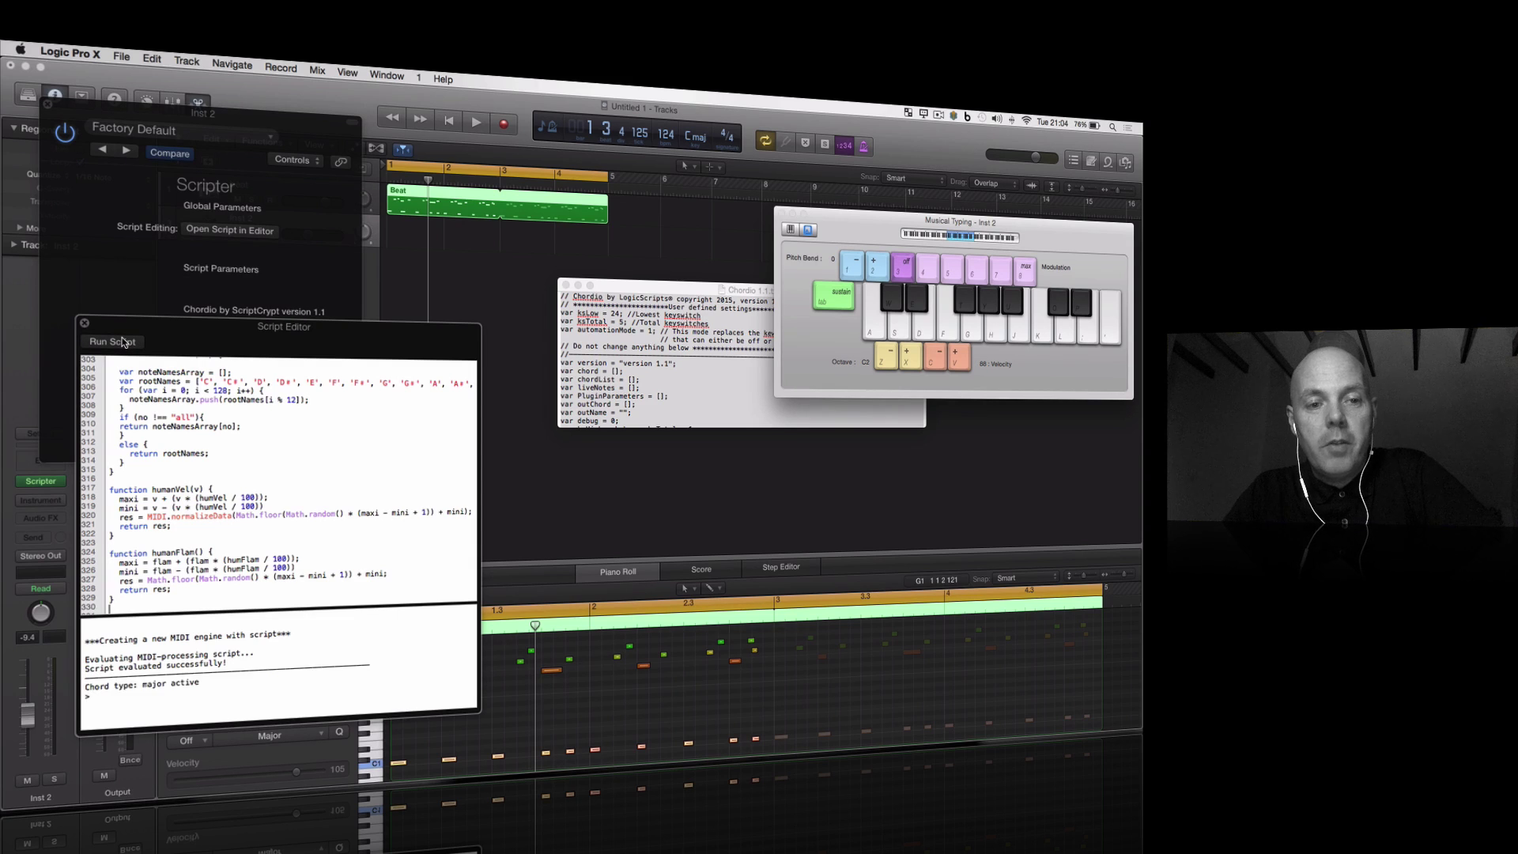
click(85, 323)
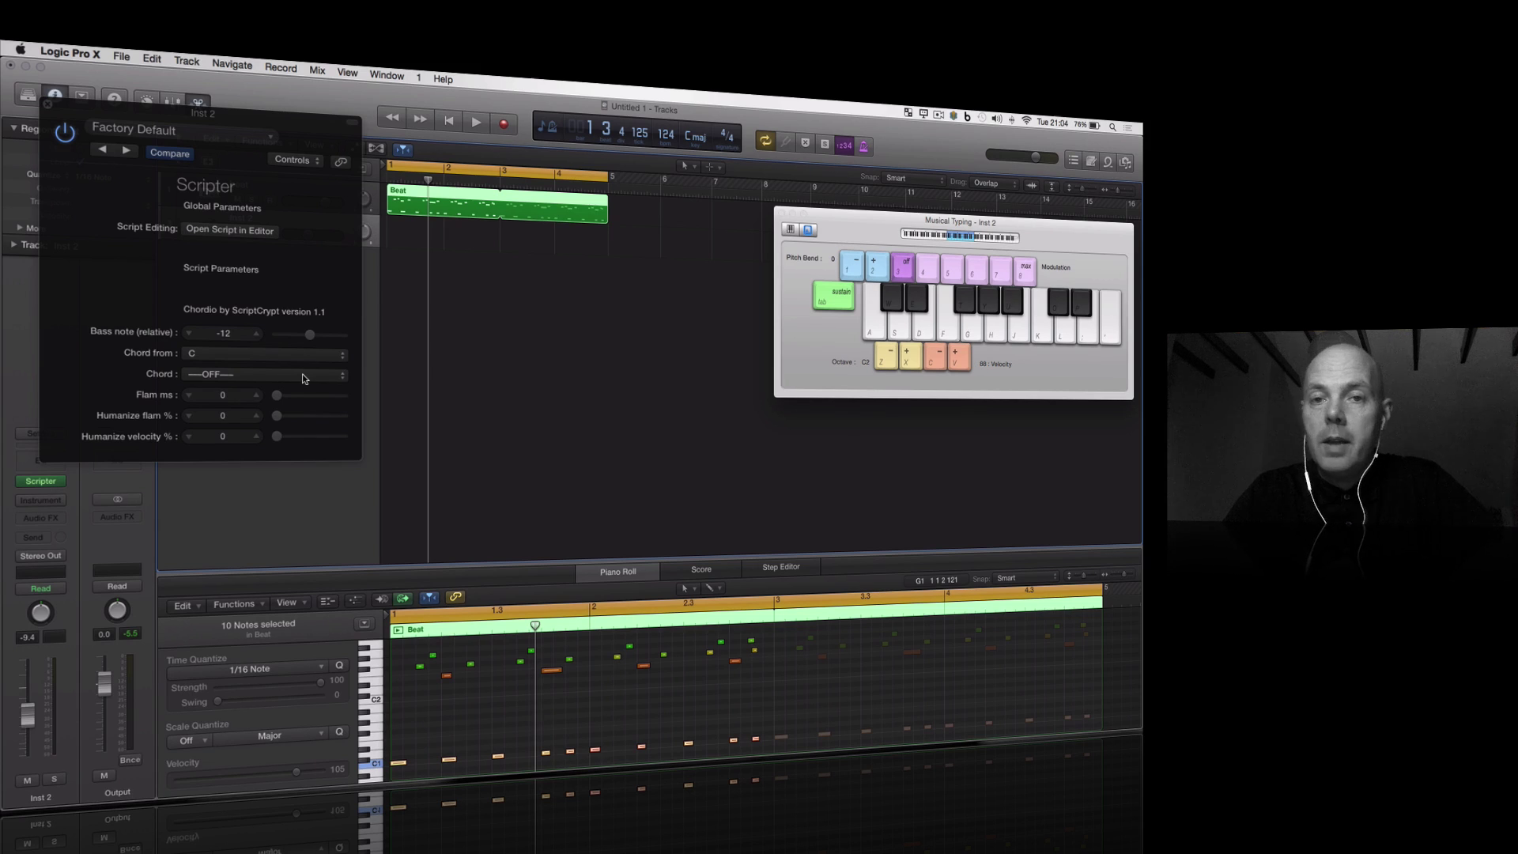
click(304, 377)
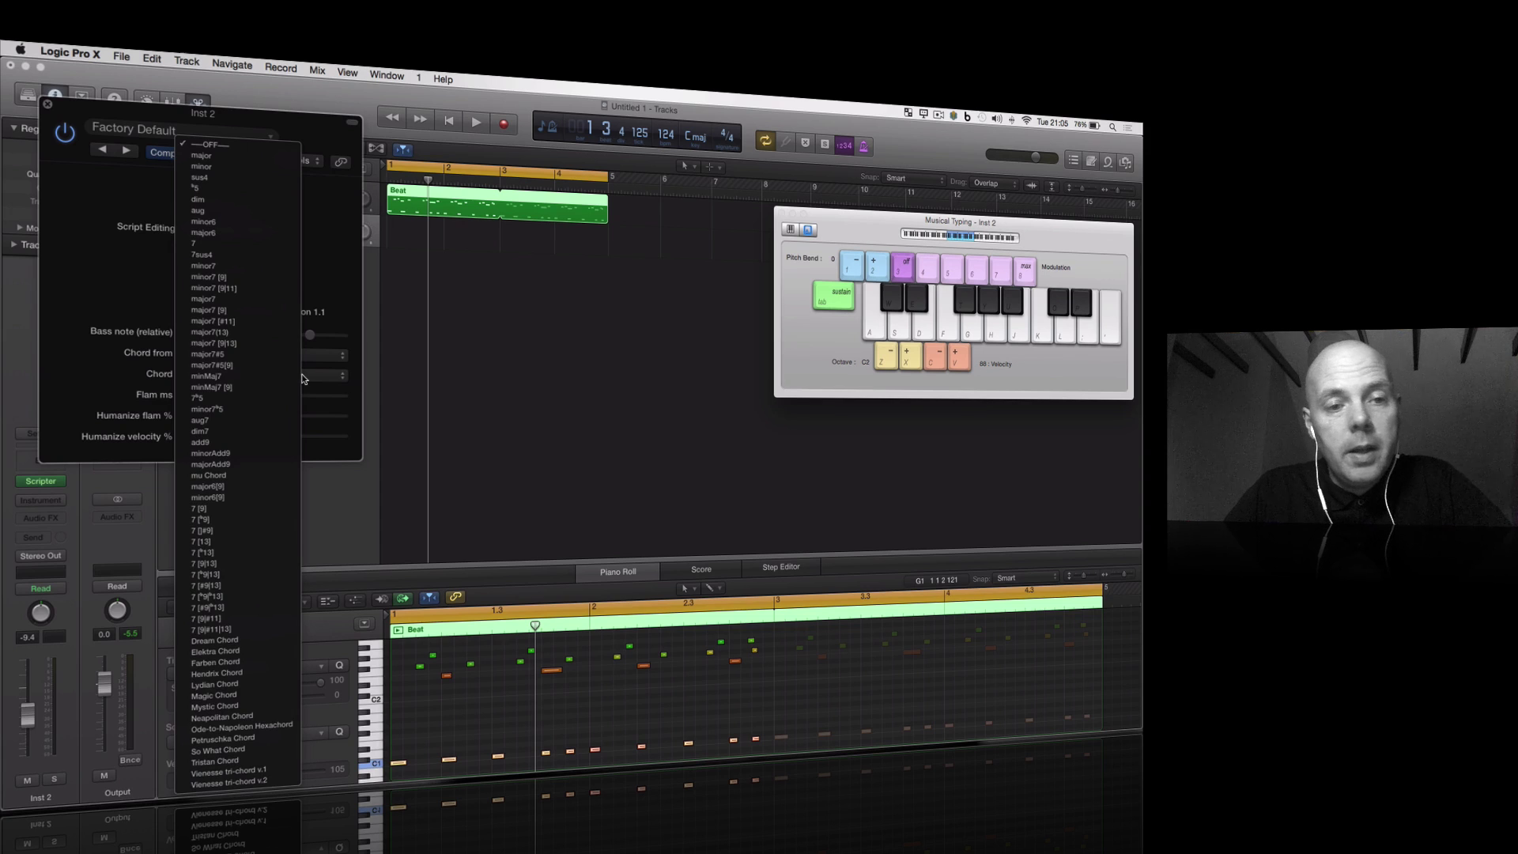
click(261, 297)
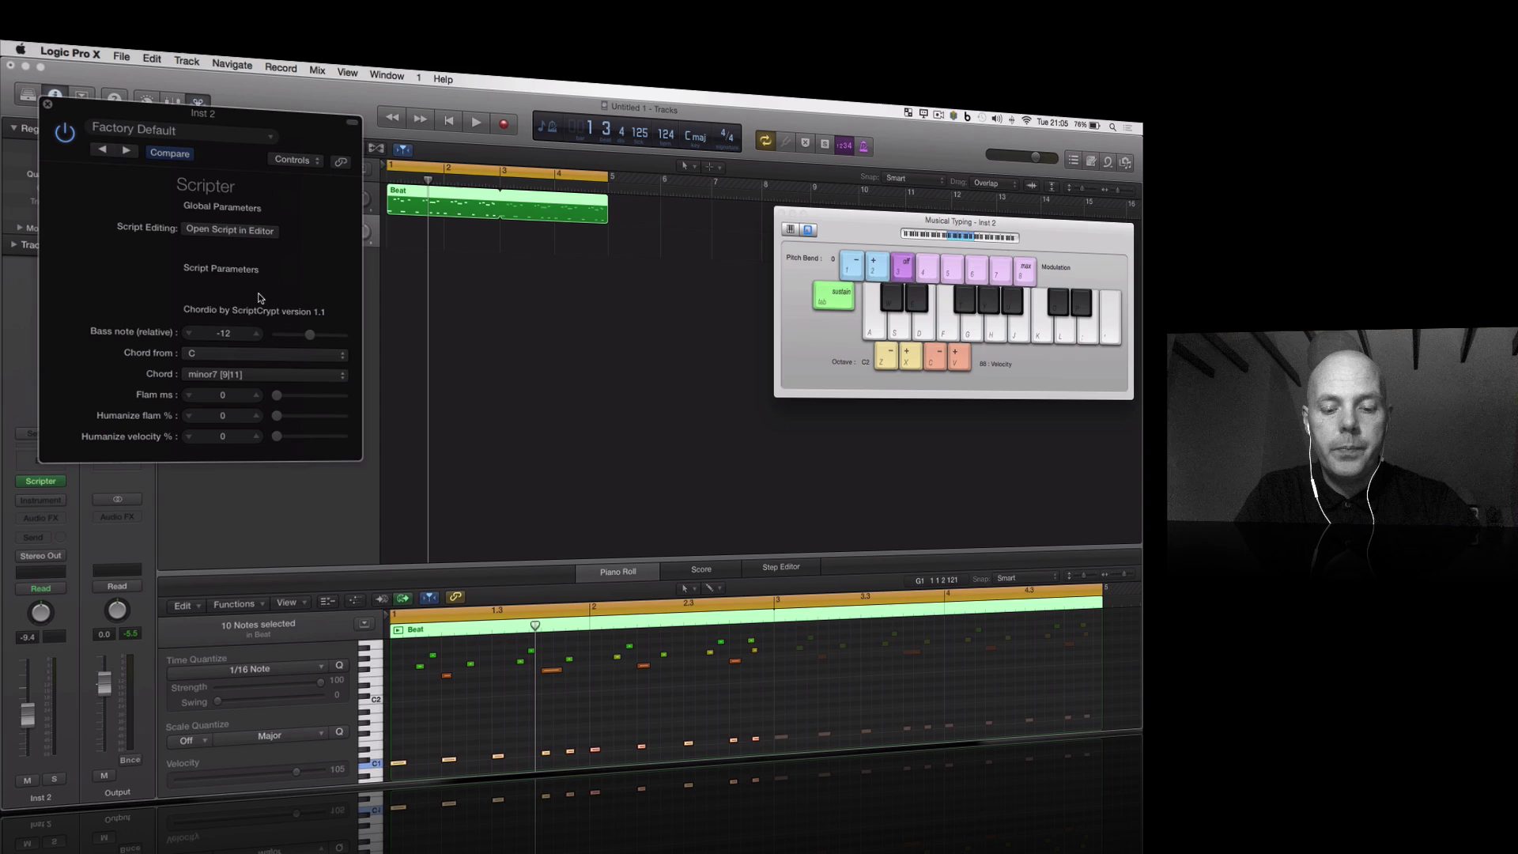
Load EXS24 (Sampler) as Inst 2's instrument after Scripter.
drag(296, 117, 909, 228)
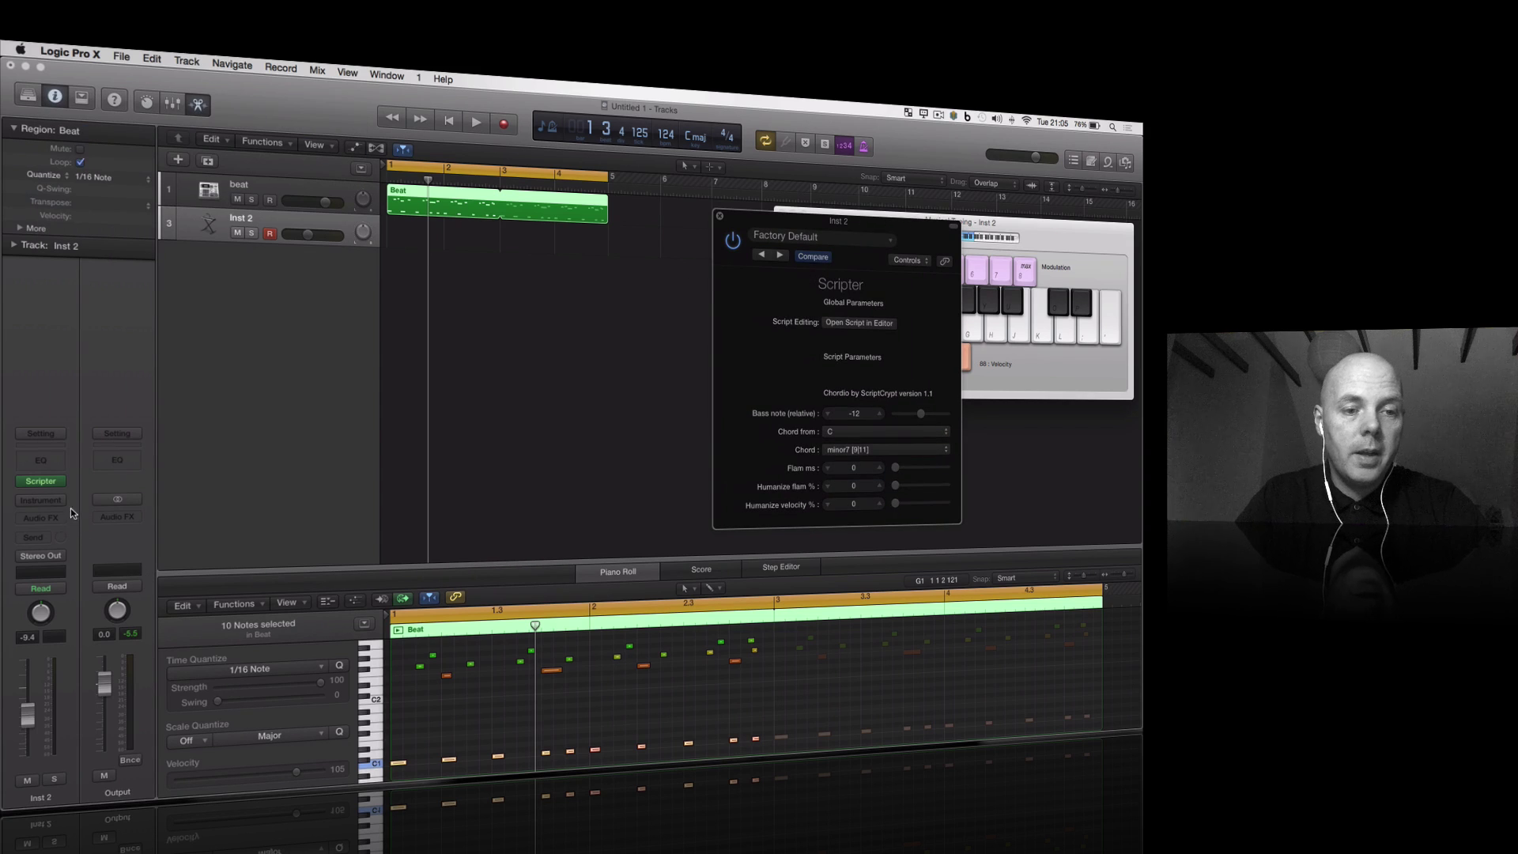
click(47, 500)
mouse_move(111, 597)
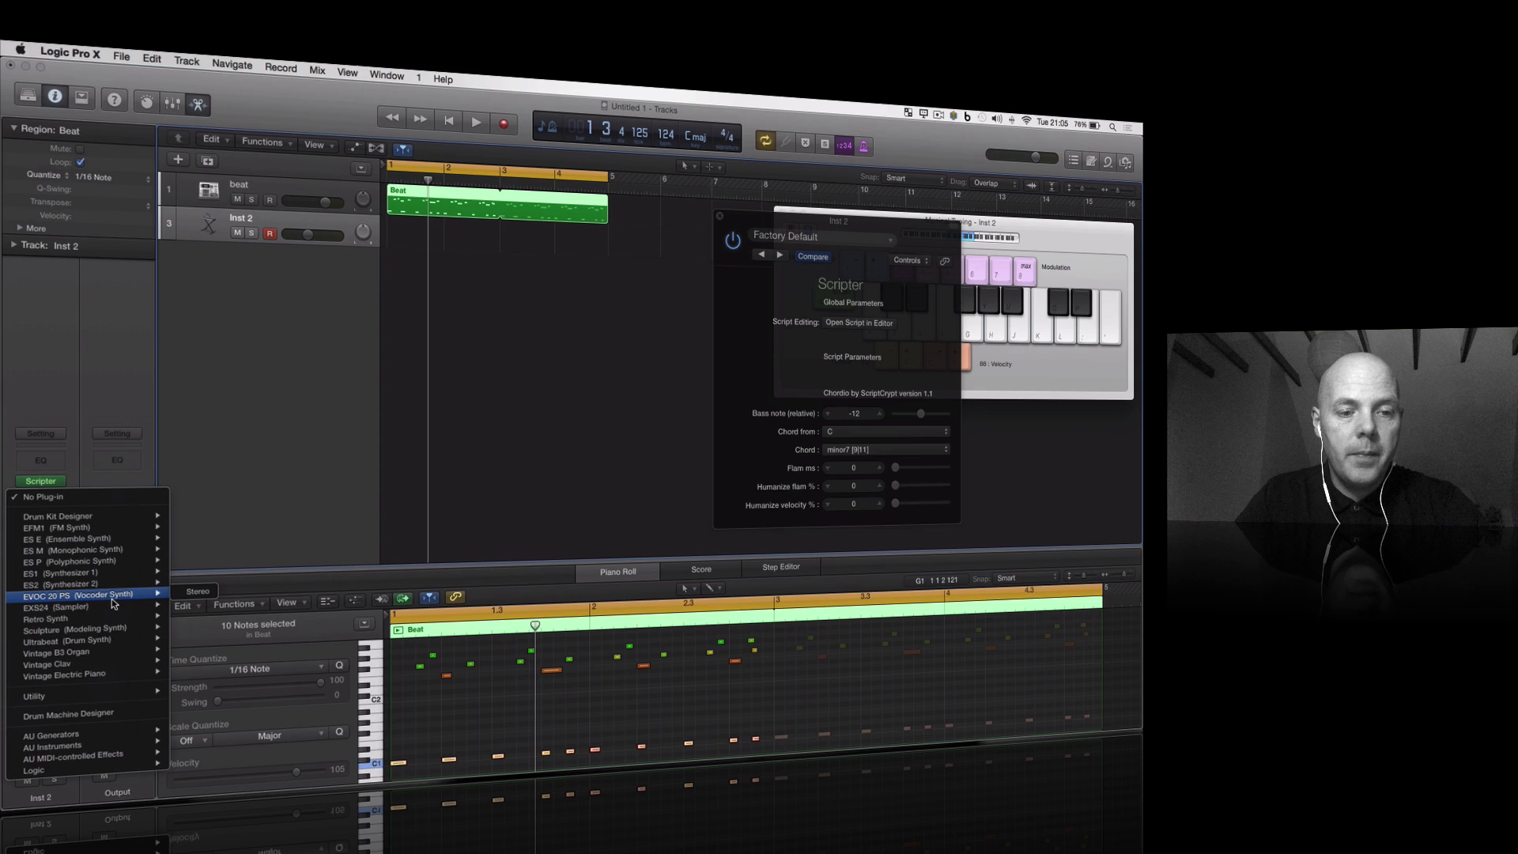
click(201, 610)
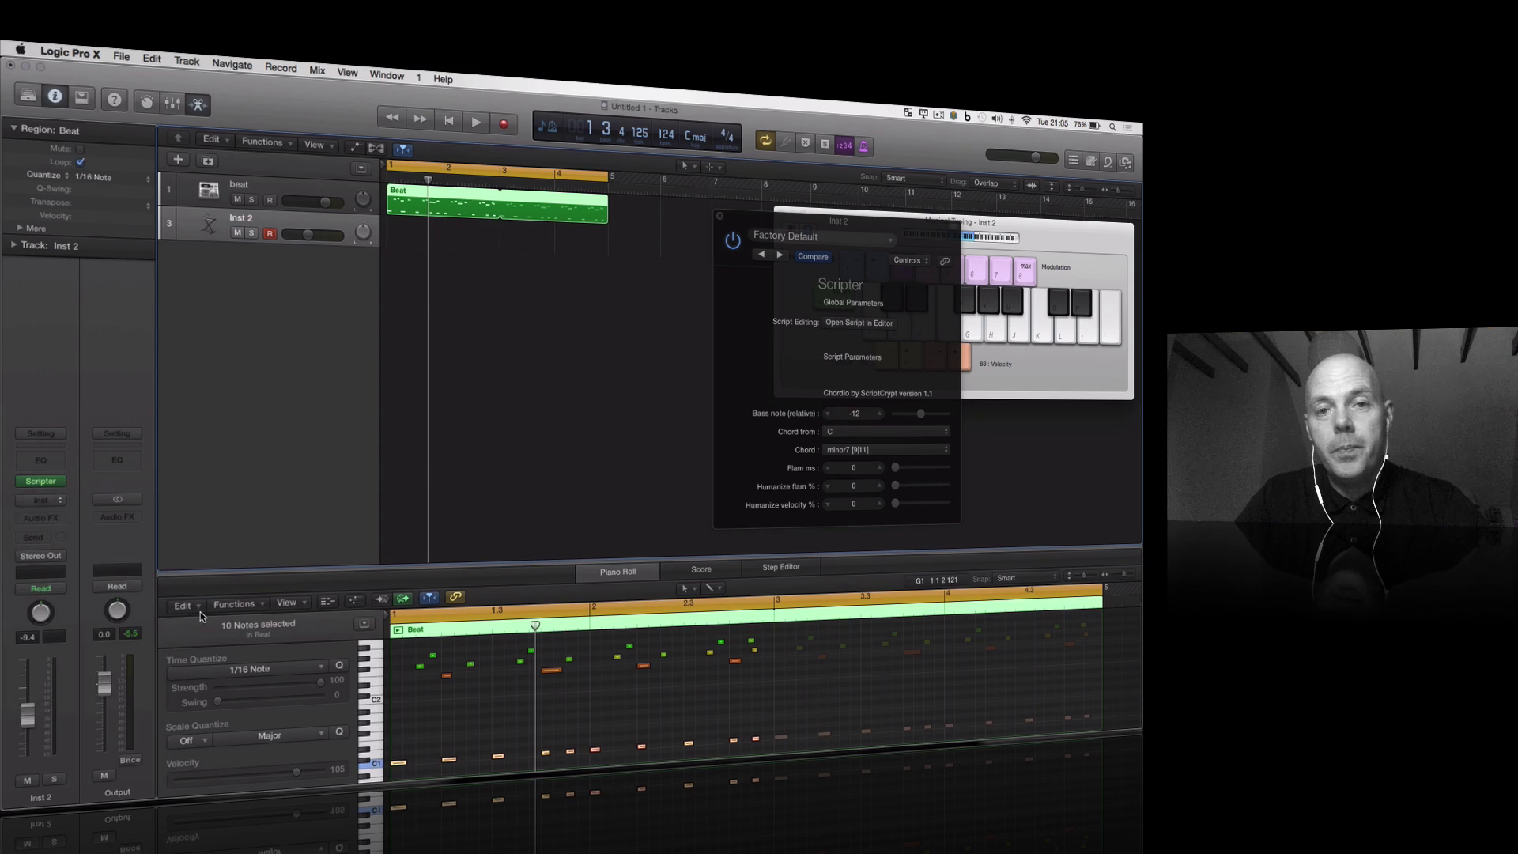
Play back, compare with Scripter bypassed, and lower the Inst 2 fader to -13.4 dB.
key(space)
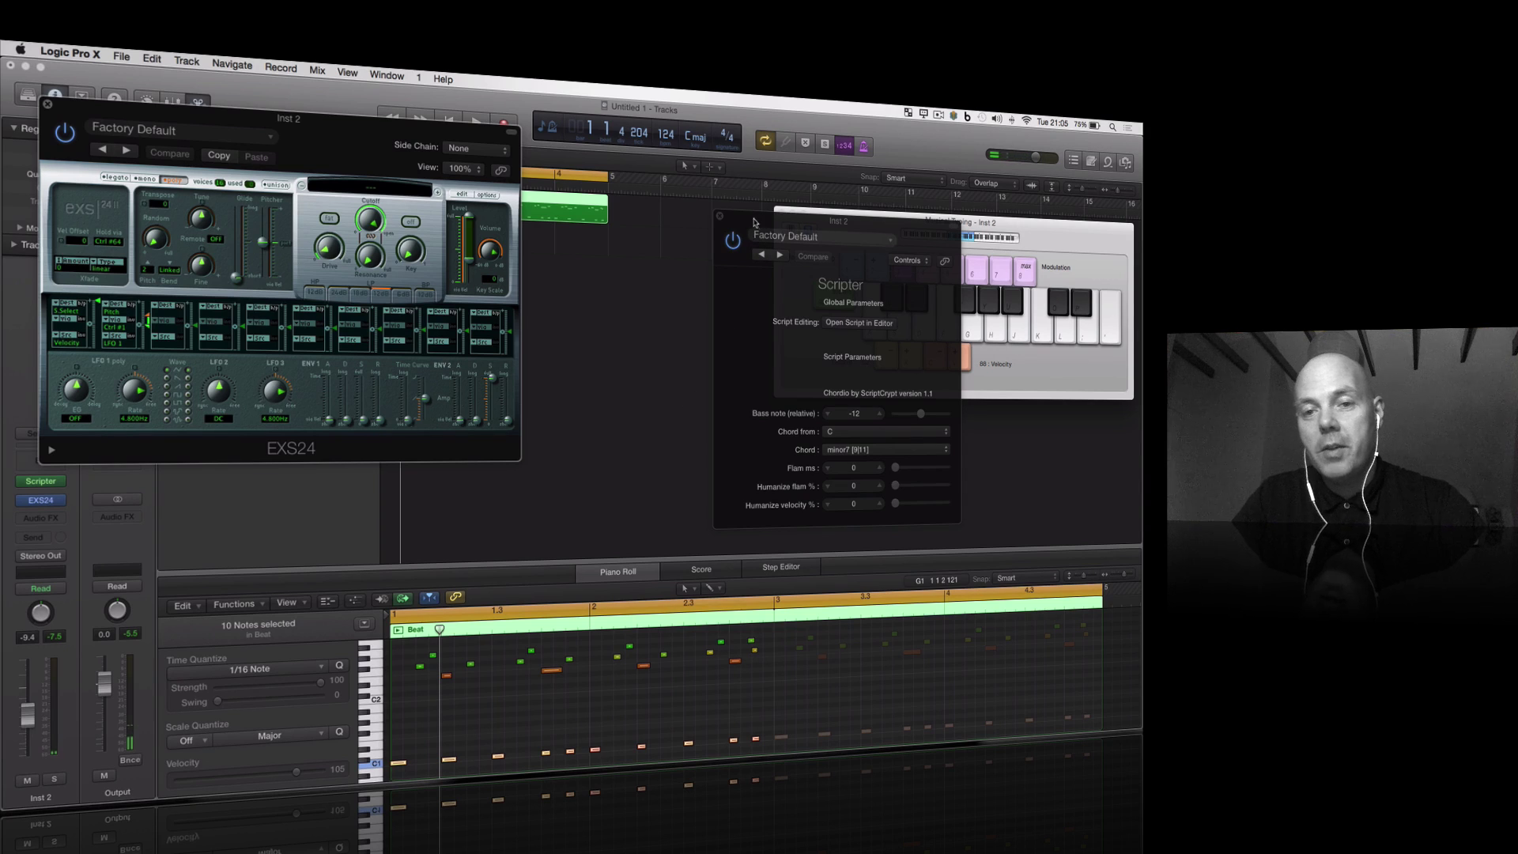
drag(753, 221, 869, 186)
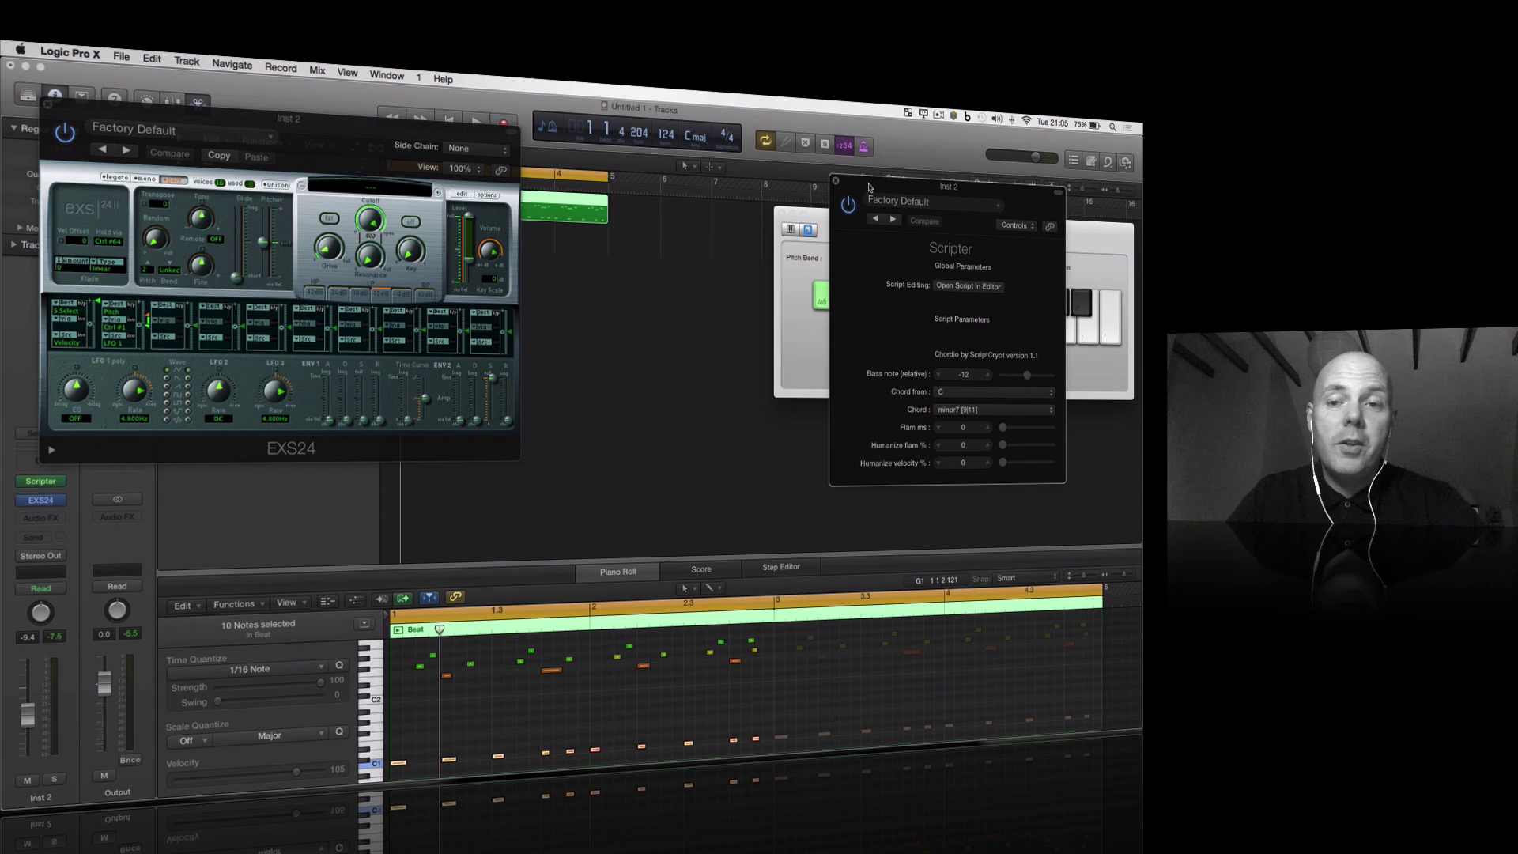
click(849, 209)
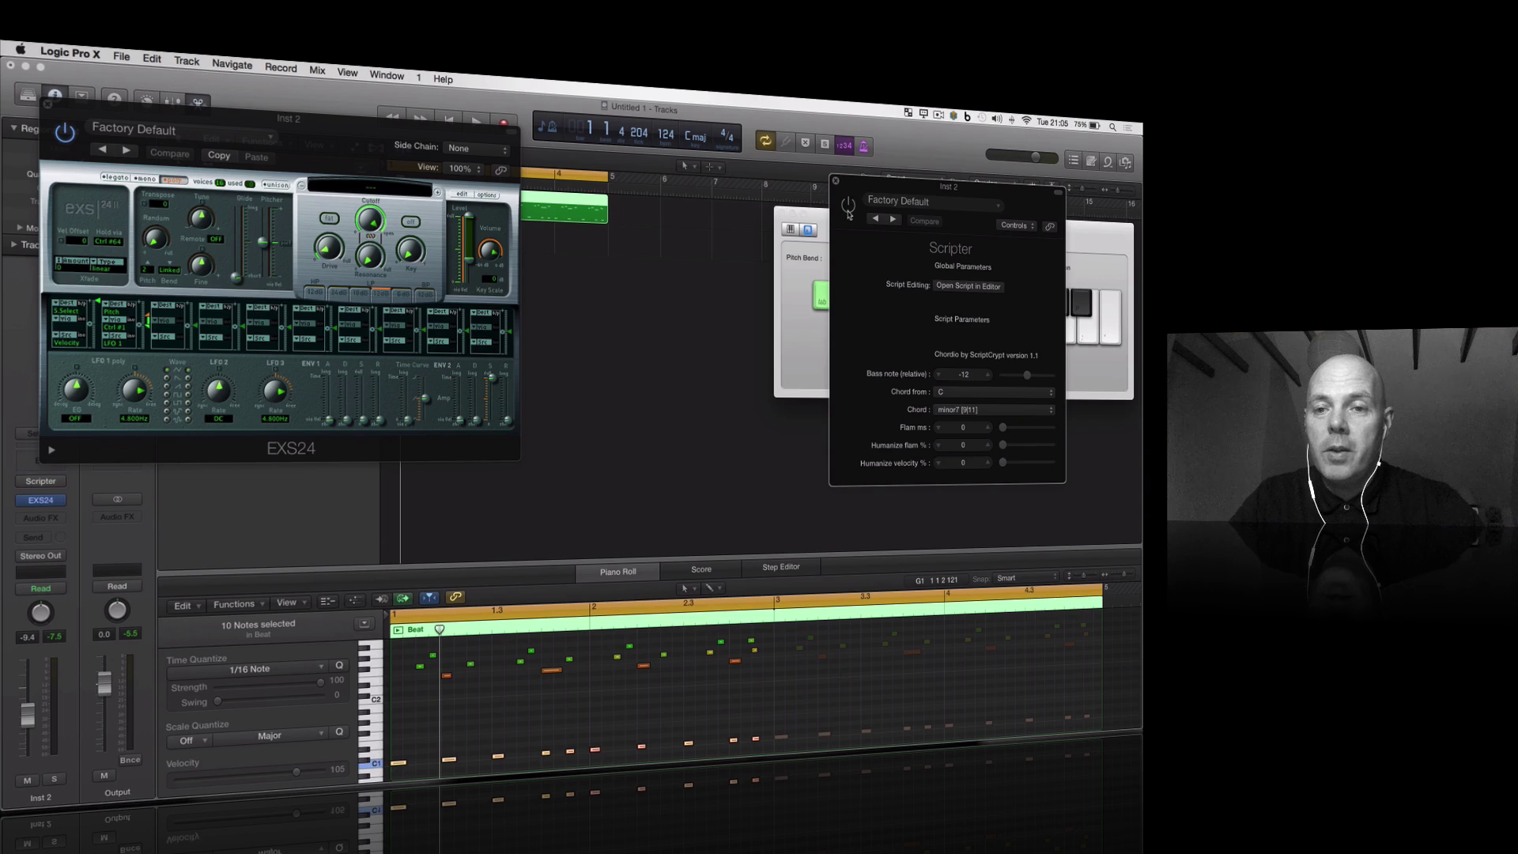
click(848, 210)
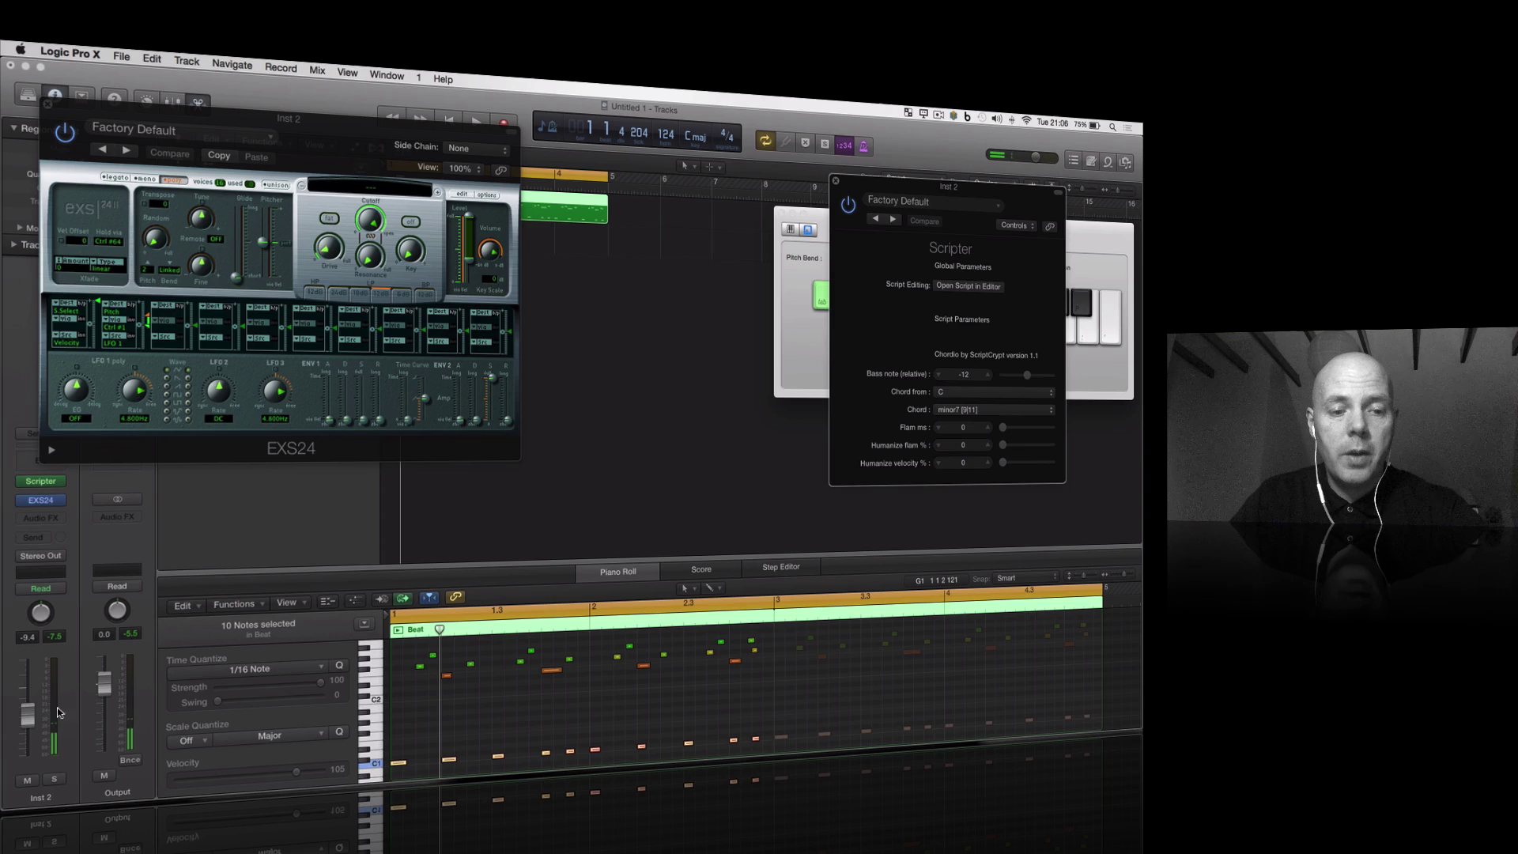
drag(28, 714, 33, 729)
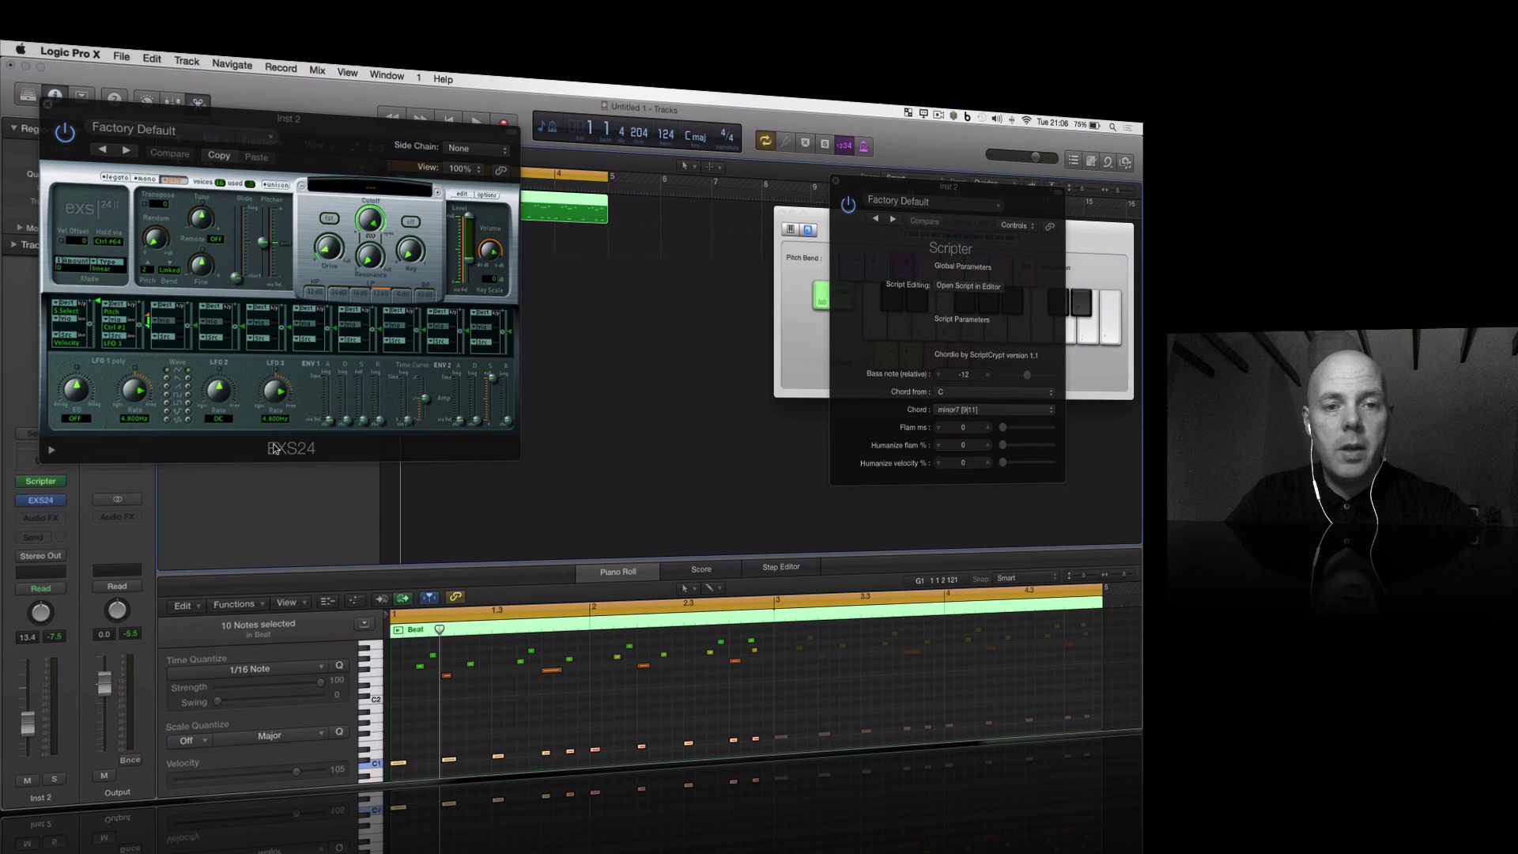
Load Factory > Acoustic Pianos > Yamaha Grand Piano into the EXS24 and raise system volume.
click(382, 189)
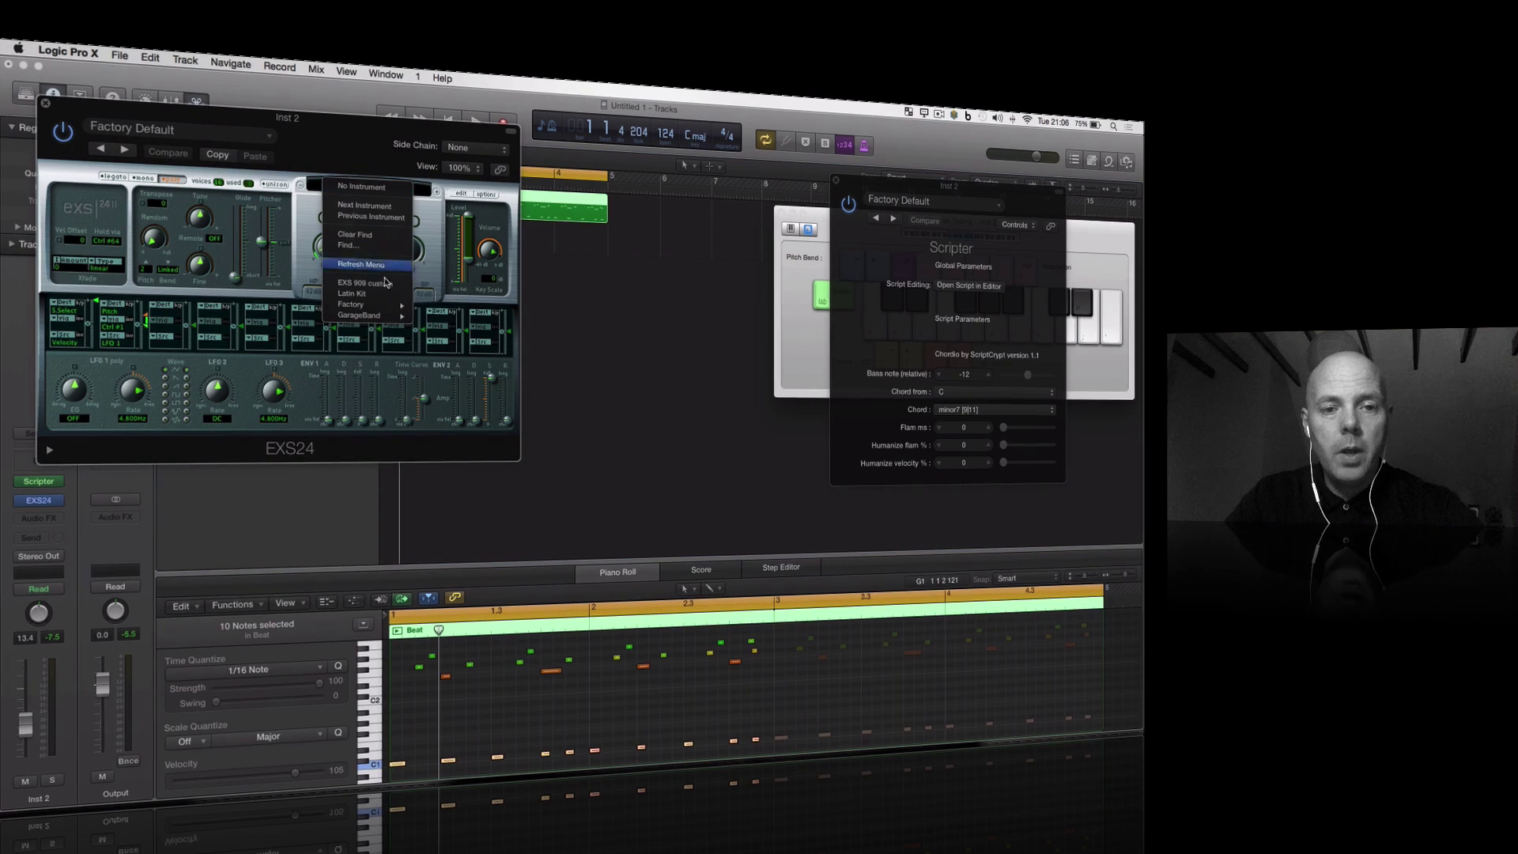
mouse_move(351, 305)
mouse_move(466, 315)
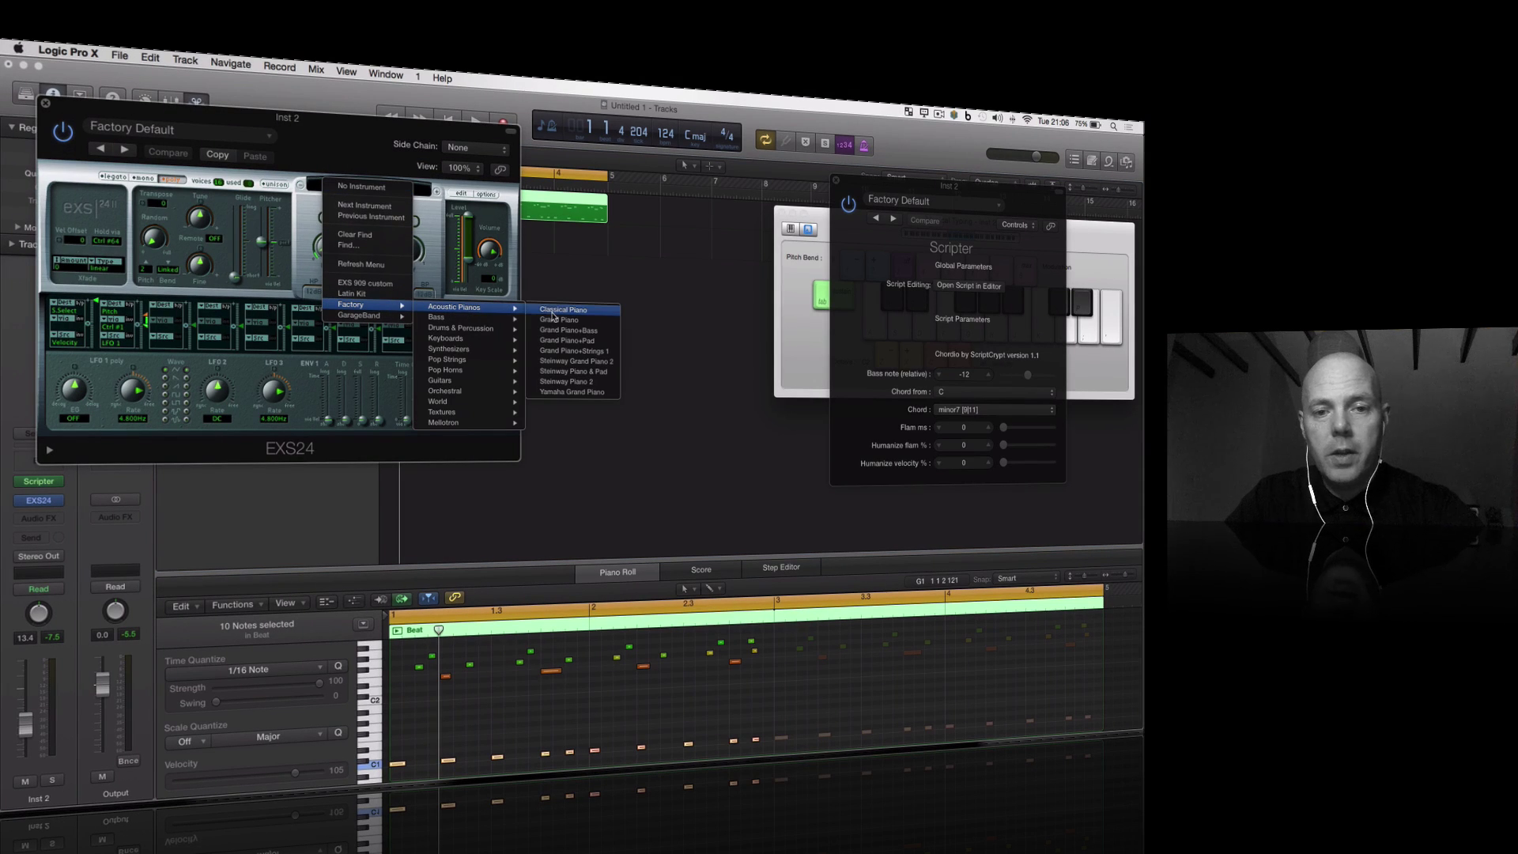
click(577, 393)
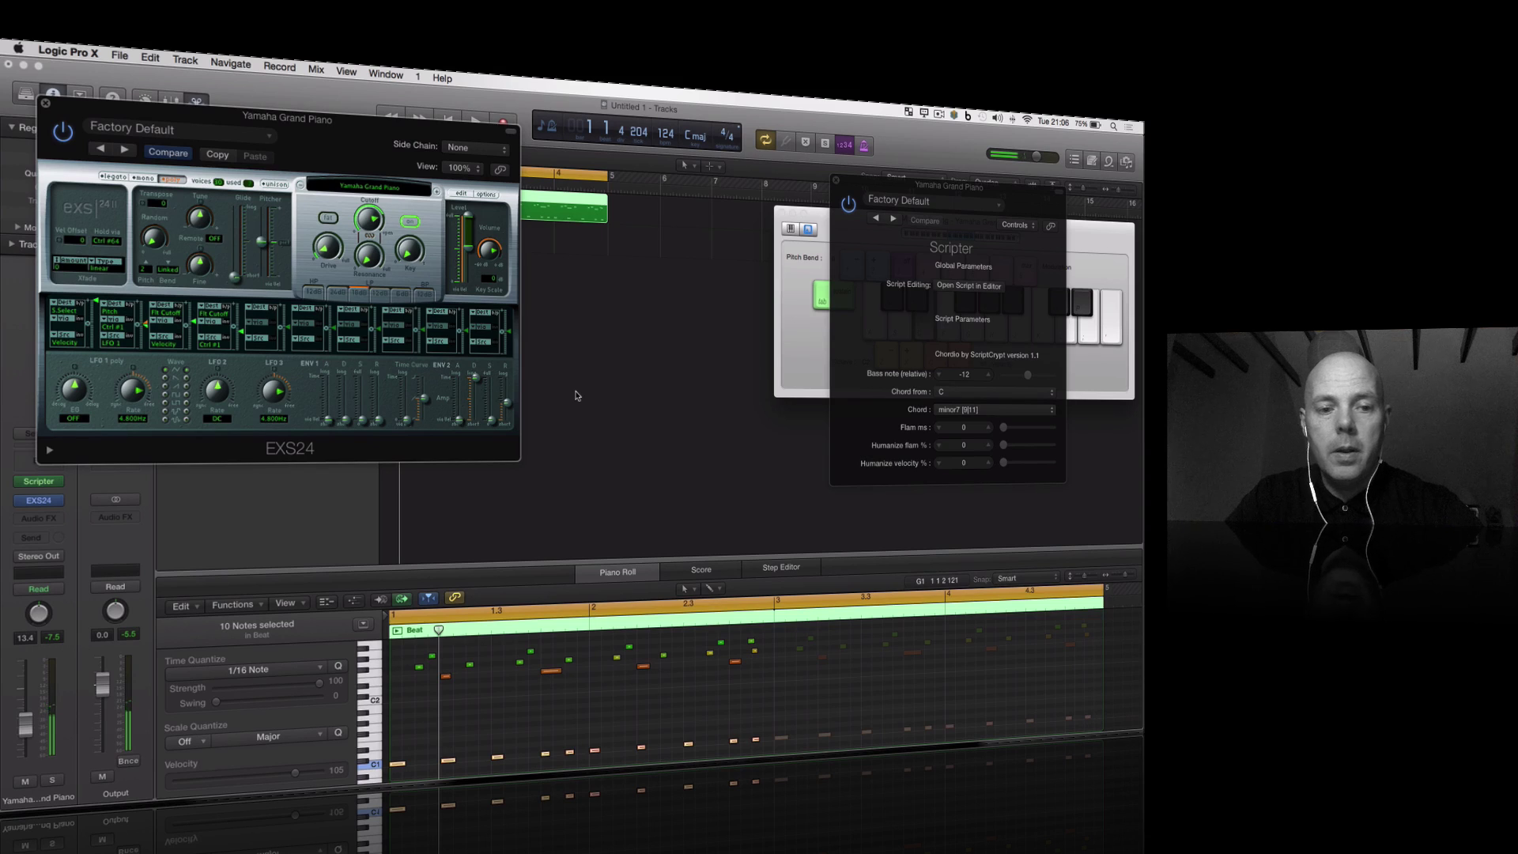
key(XF86AudioRaiseVolume)
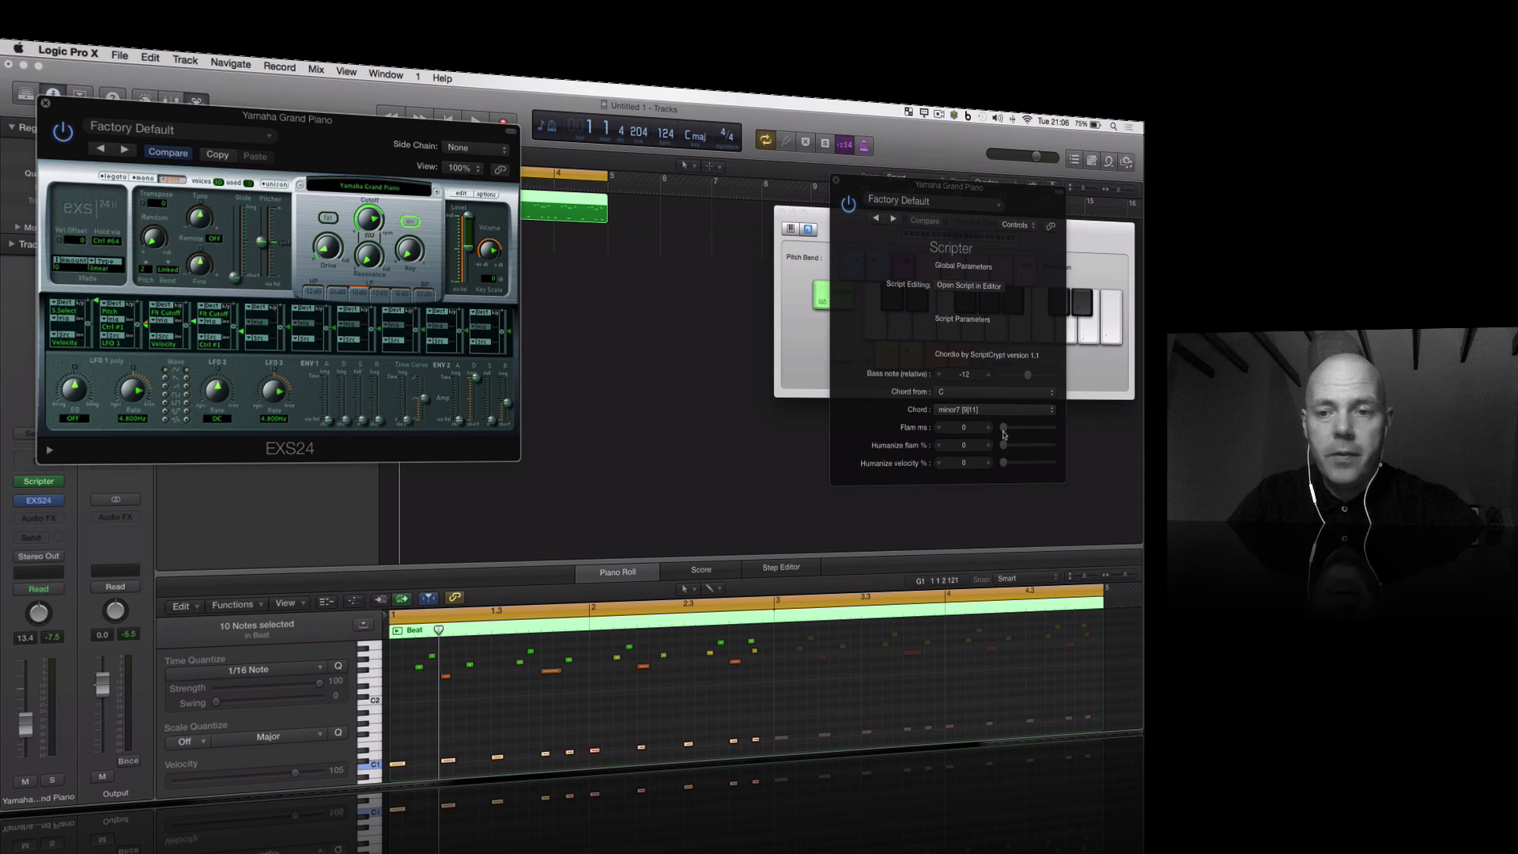
Raise Chordio's Flam ms from 82 to 94, comparing against bypassed Scripter.
drag(1003, 432, 1011, 433)
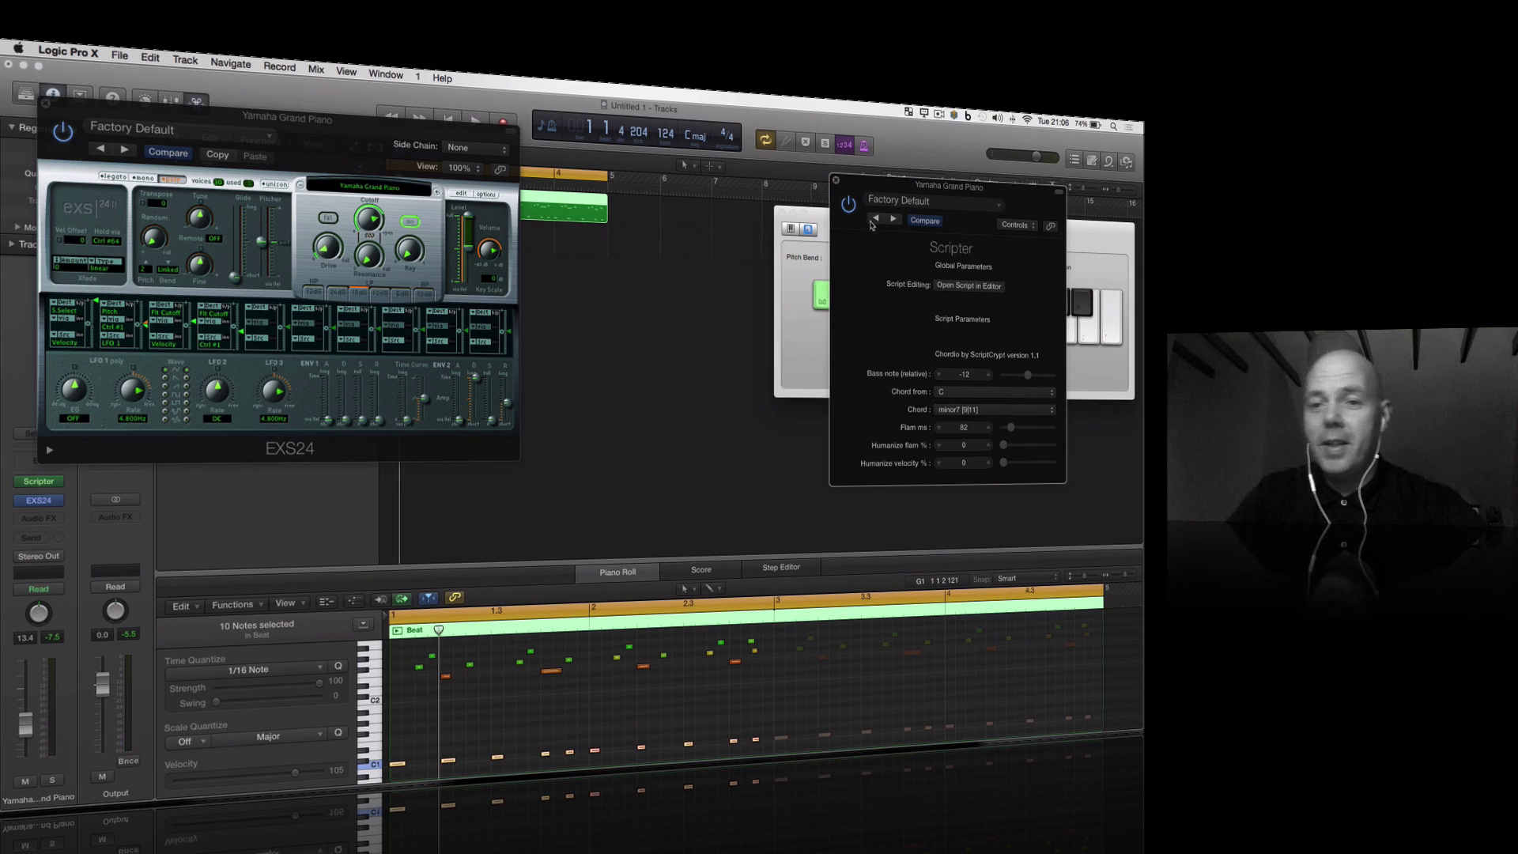
click(849, 204)
click(850, 206)
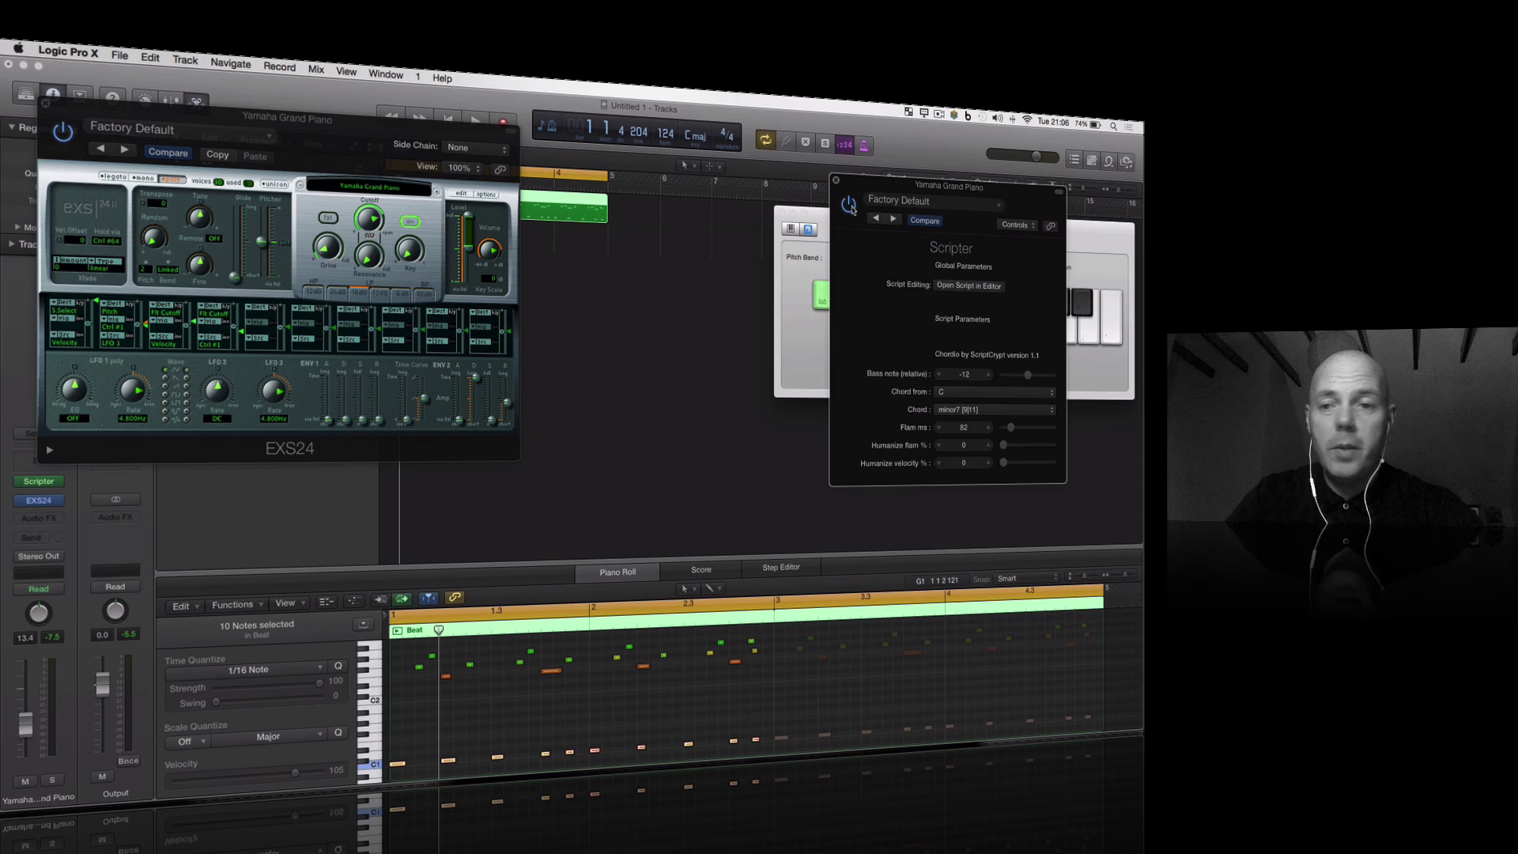
Audition minor7 chords on the piano with Musical Typing keys F, H, D, F.
drag(1020, 203, 666, 210)
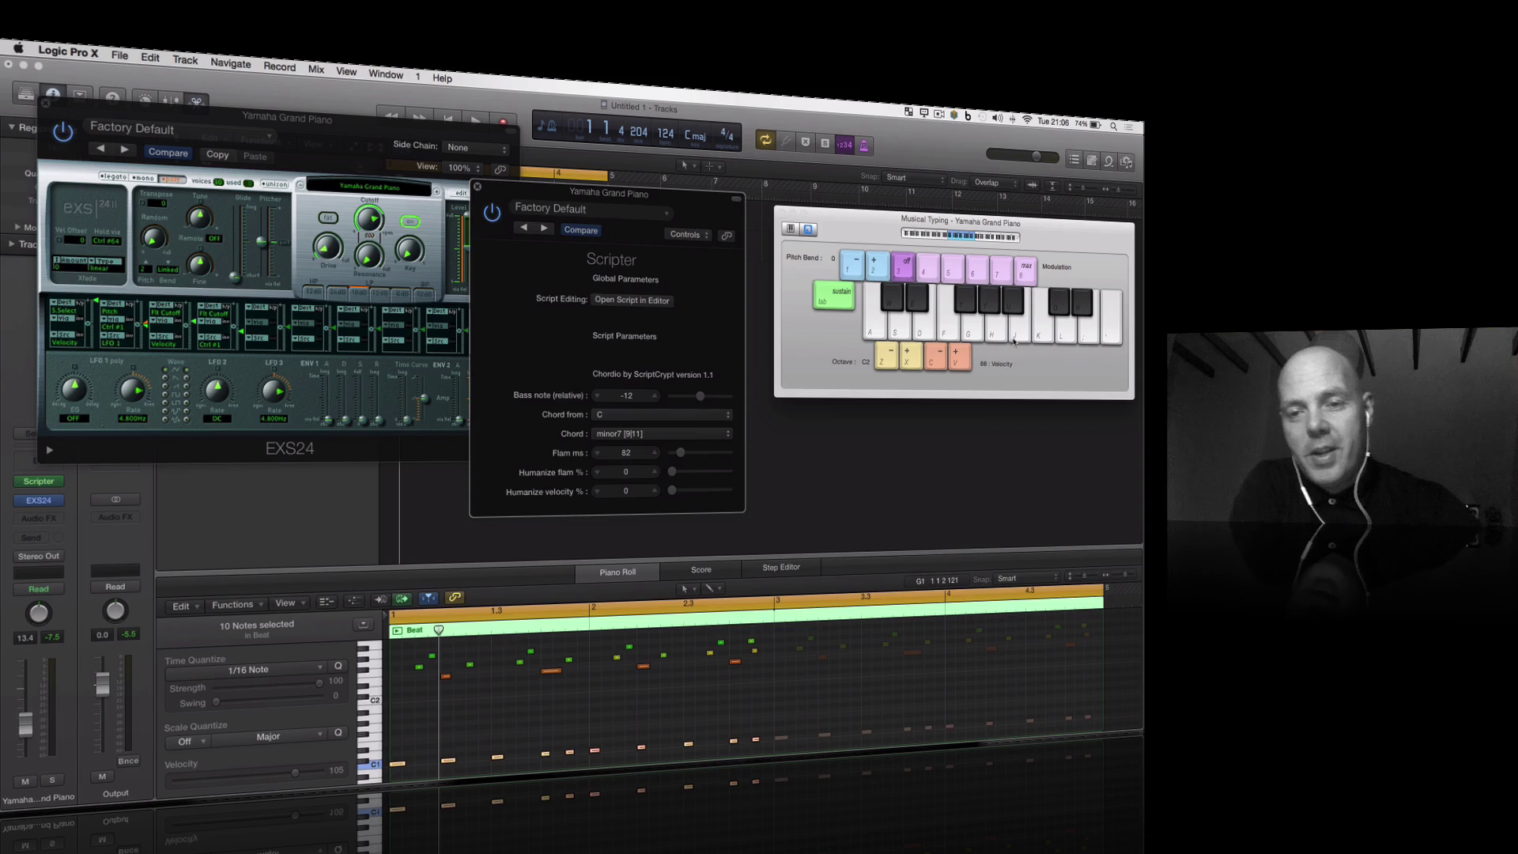
key(f)
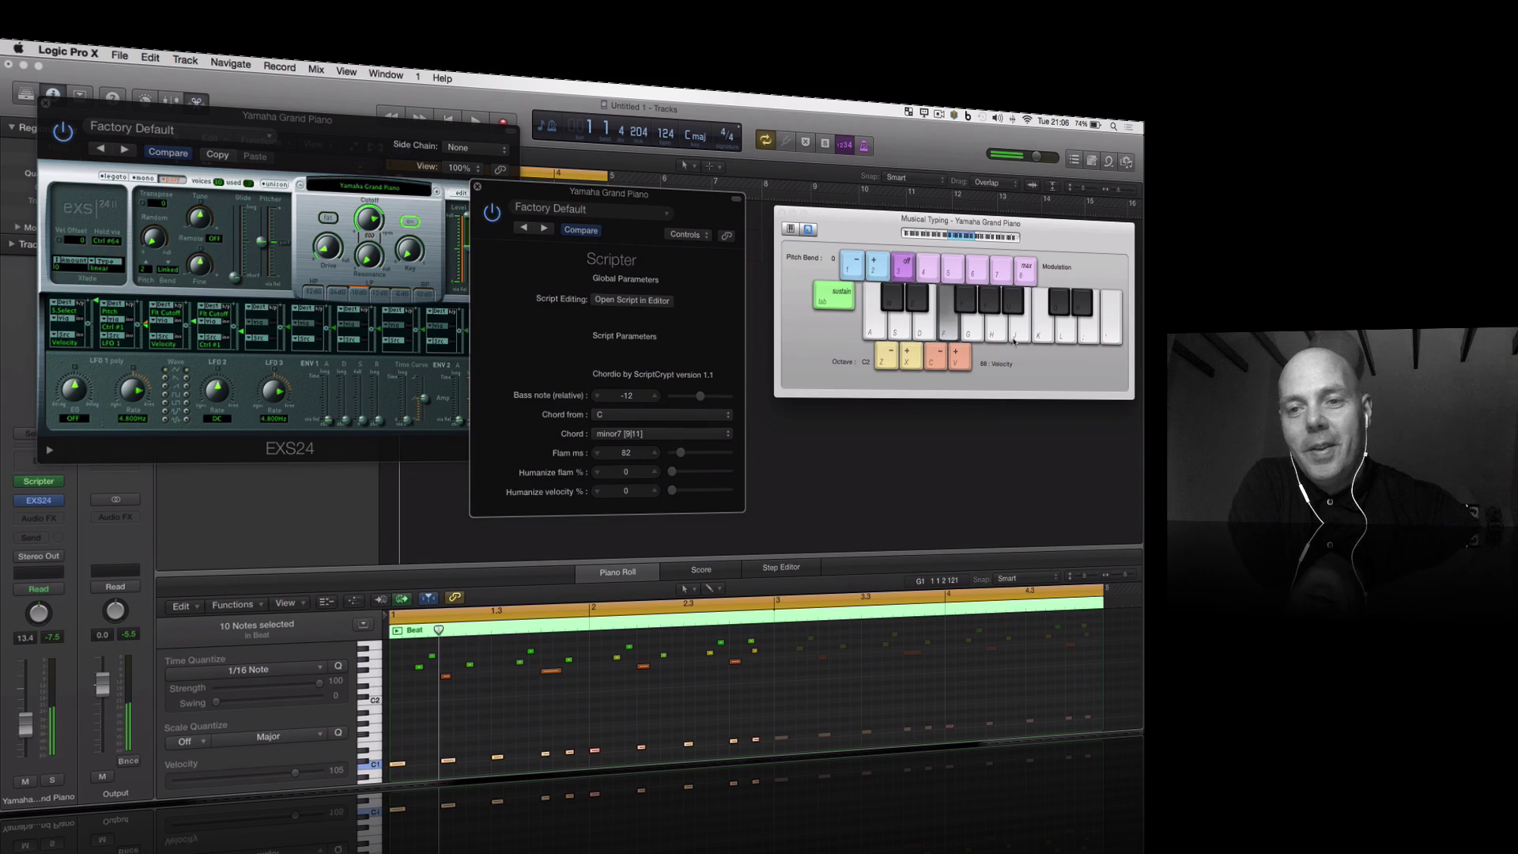
key(h)
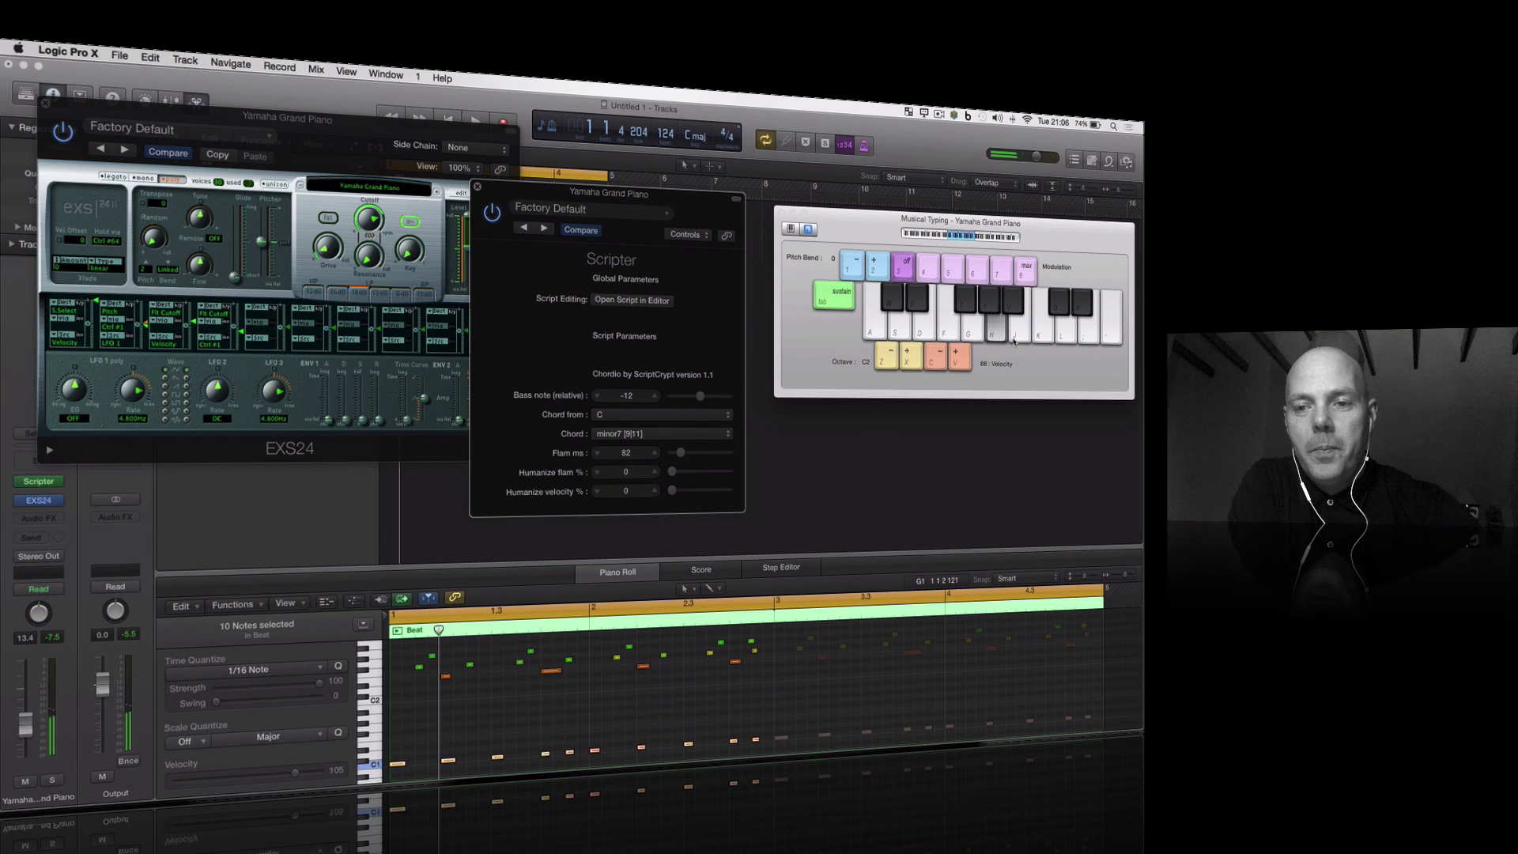
key(d)
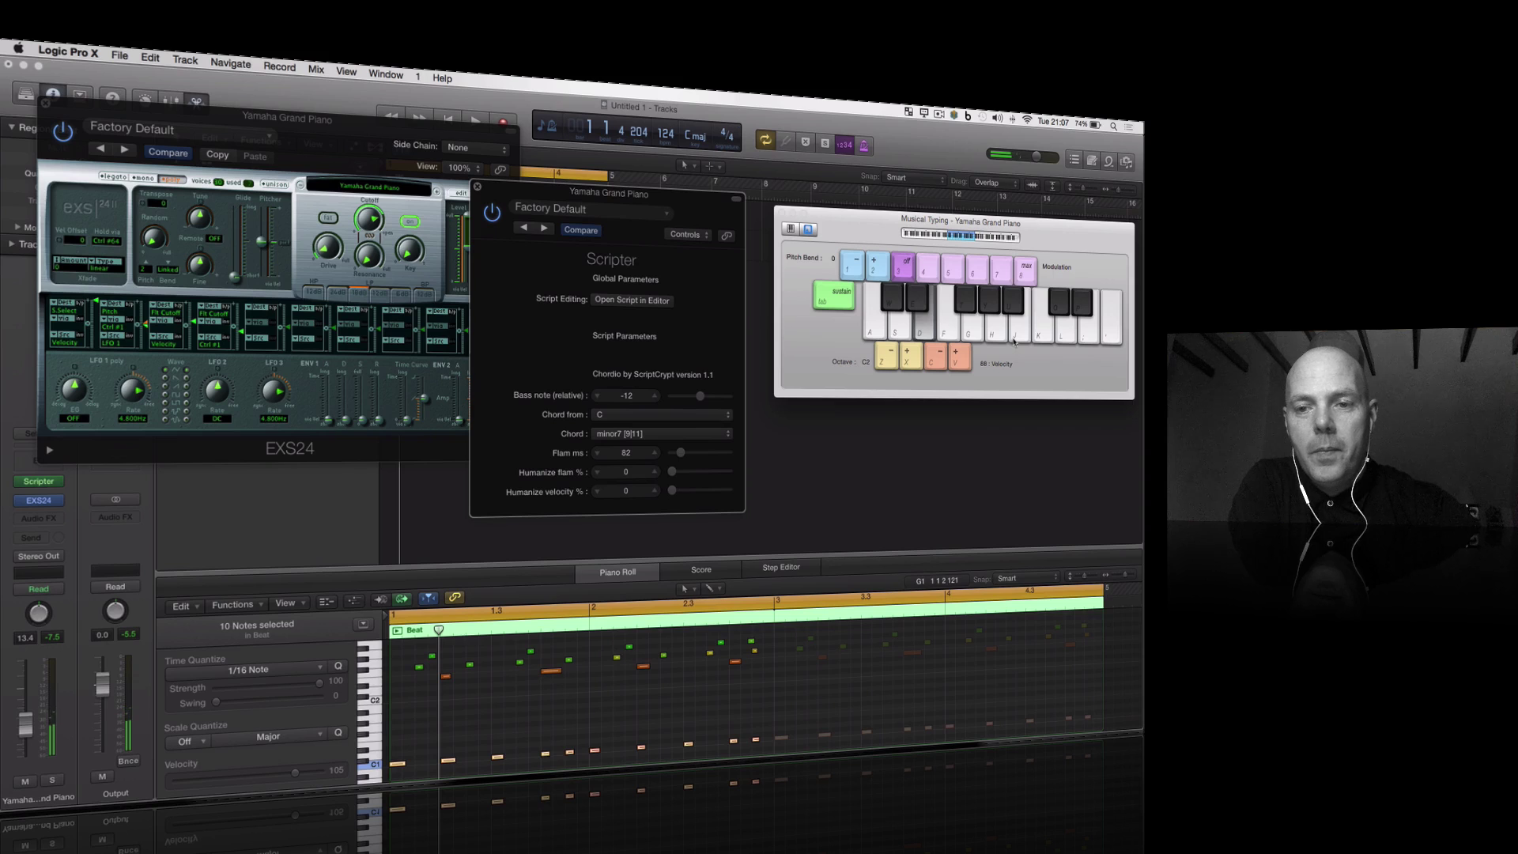
key(f)
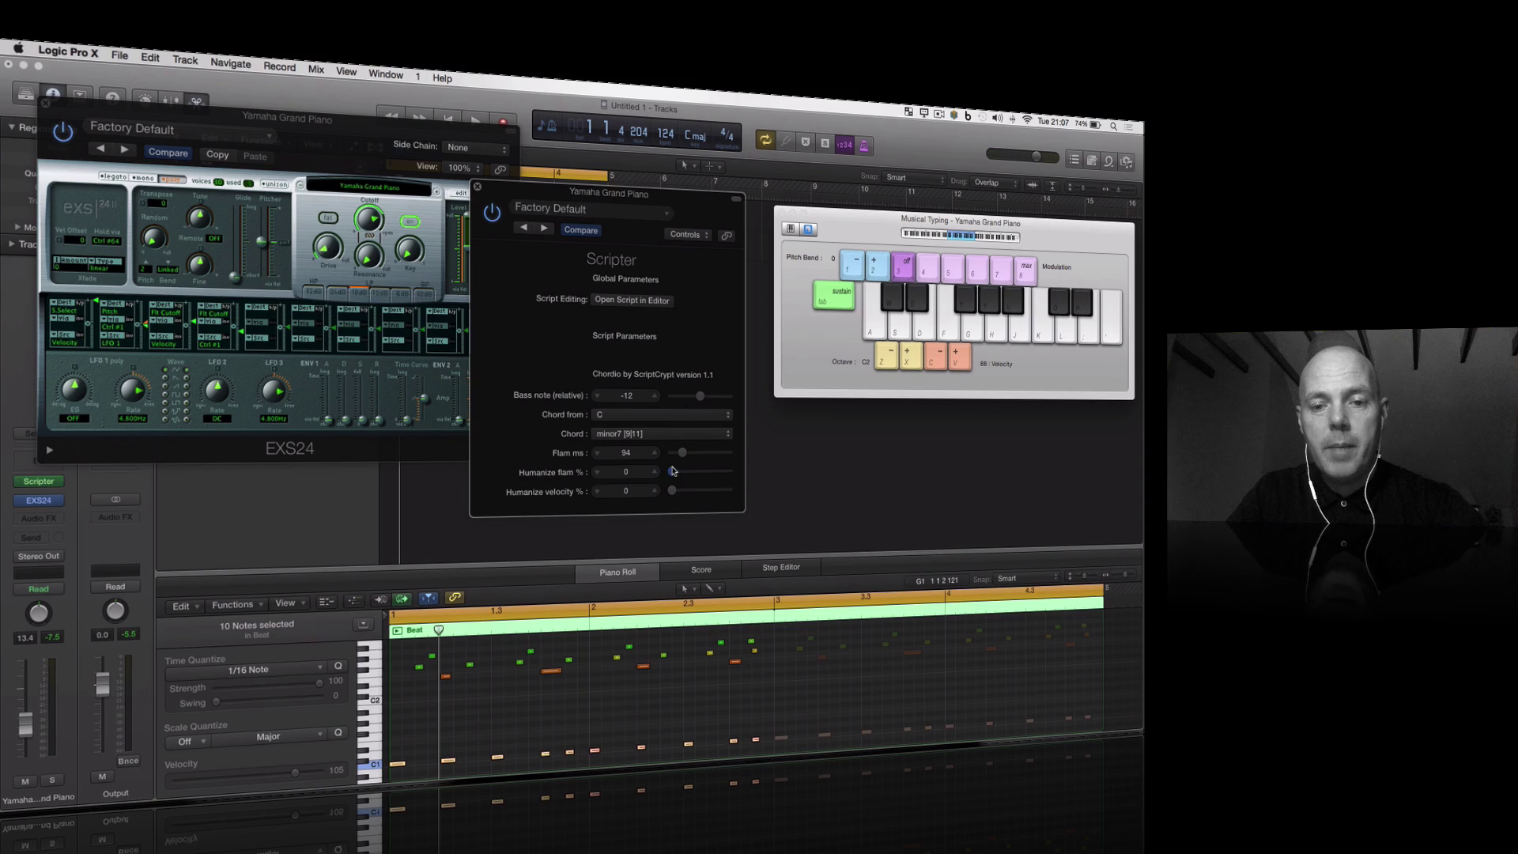
Set Humanize flam to 21 % and audition chords with Musical Typing keys E, F, H, D.
drag(673, 472, 686, 477)
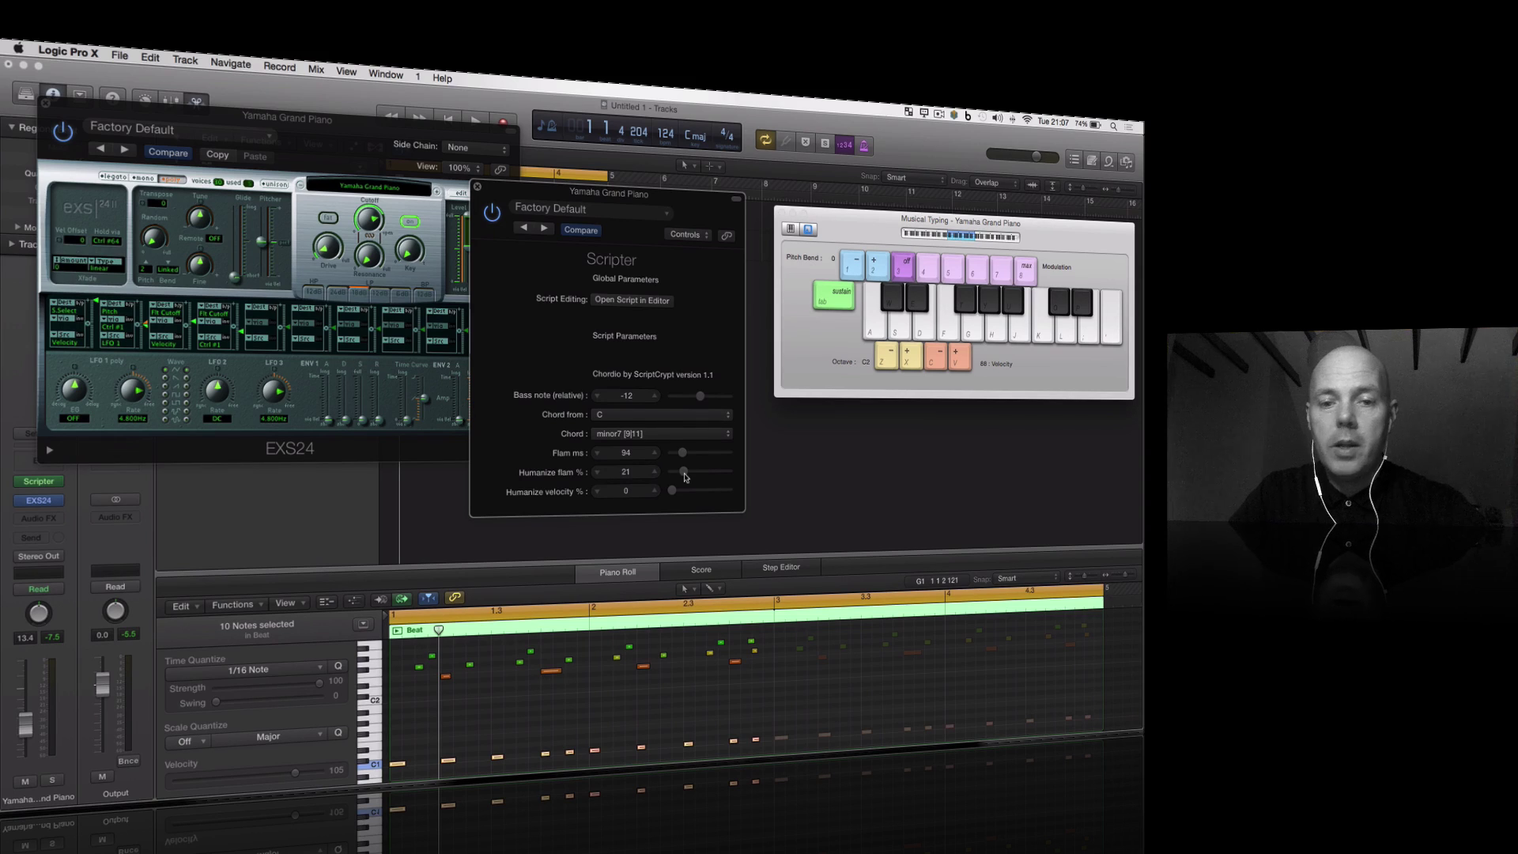
key(e)
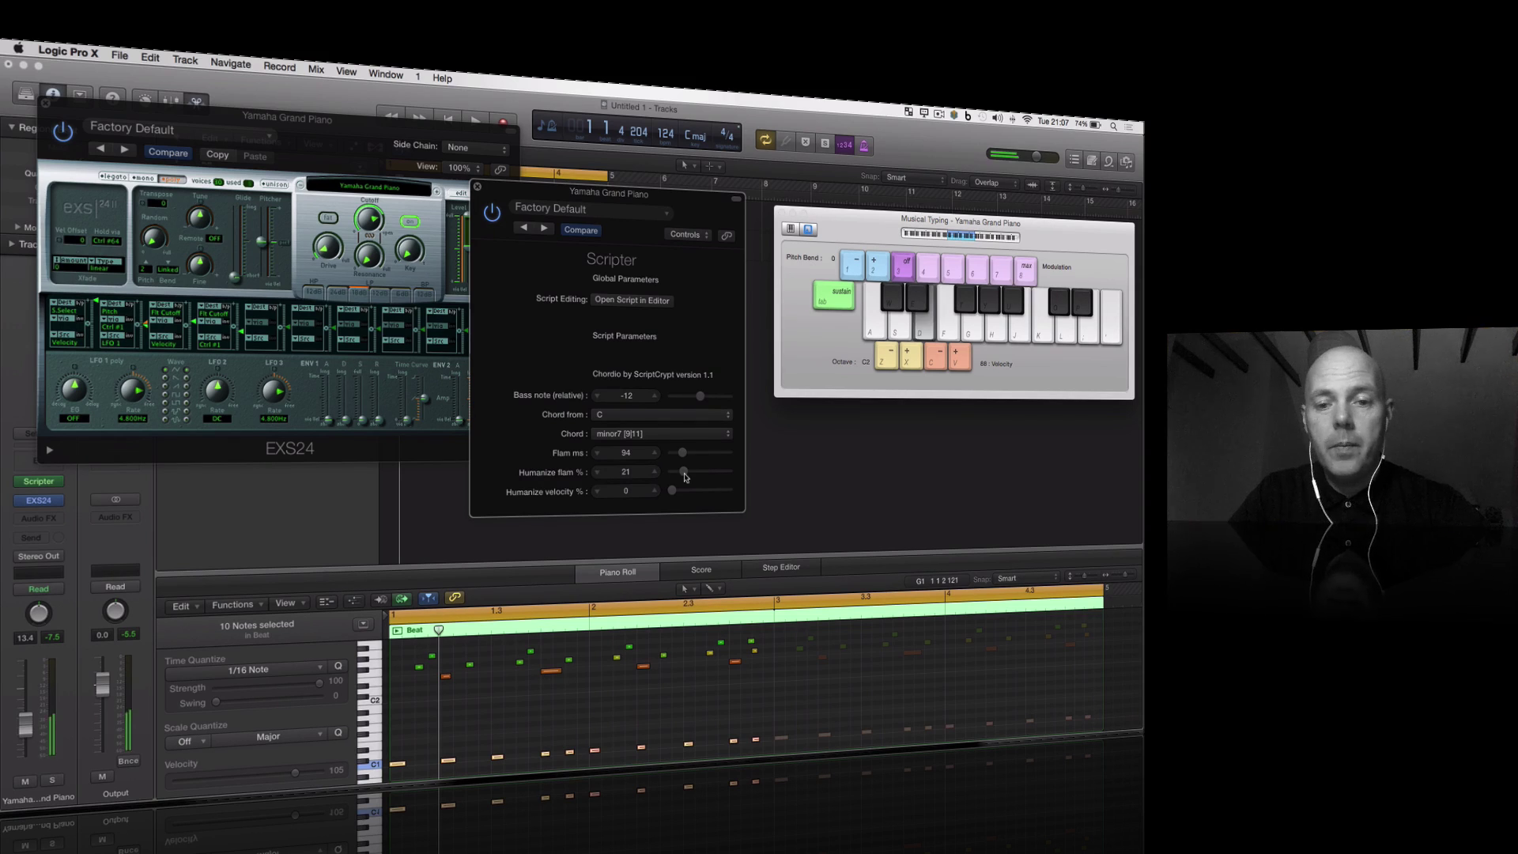
key(f)
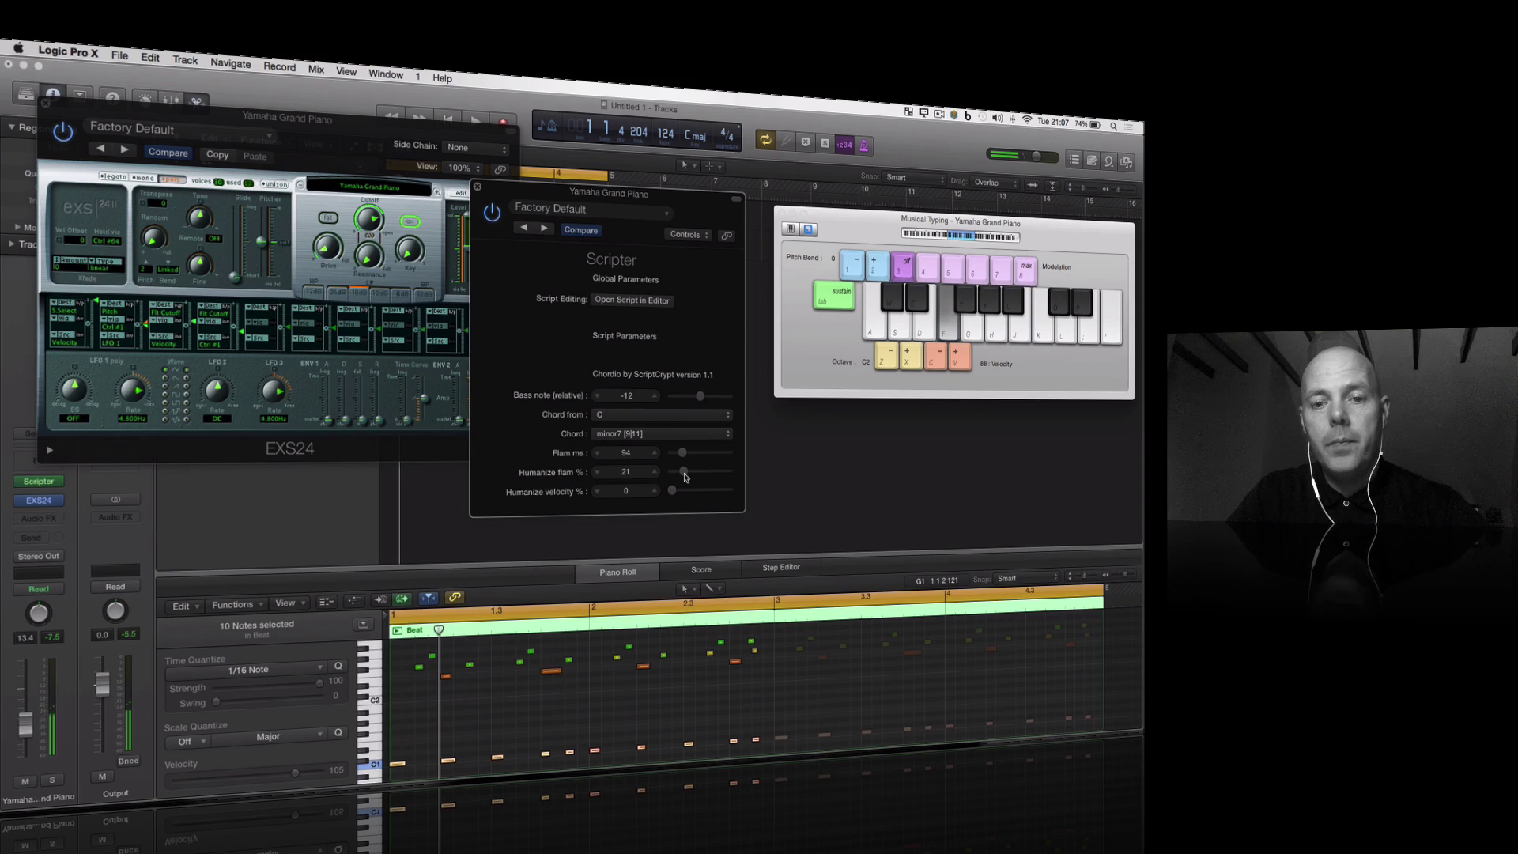
key(h)
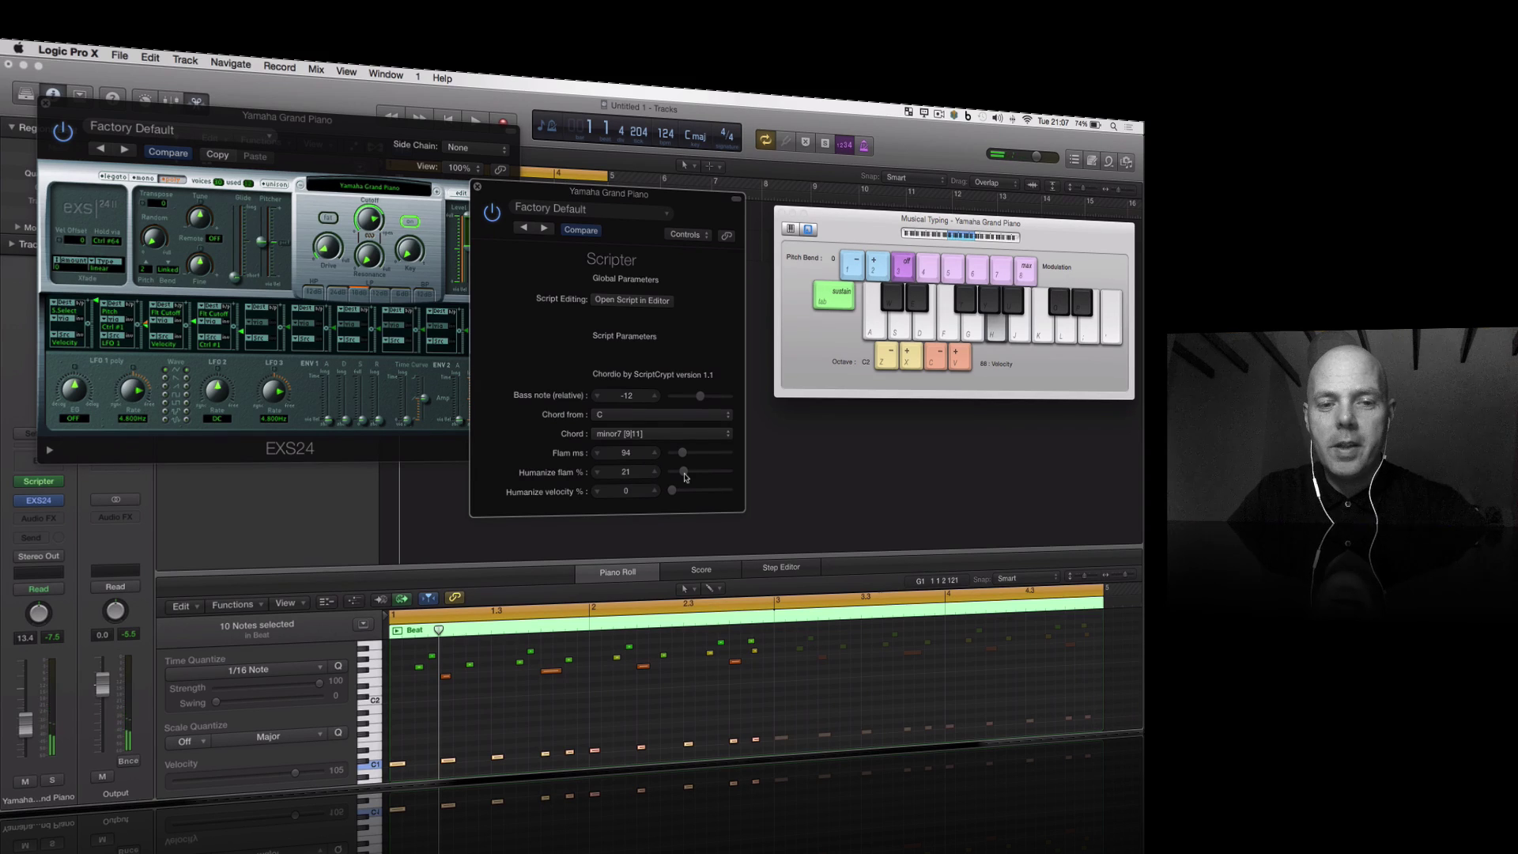
key(d)
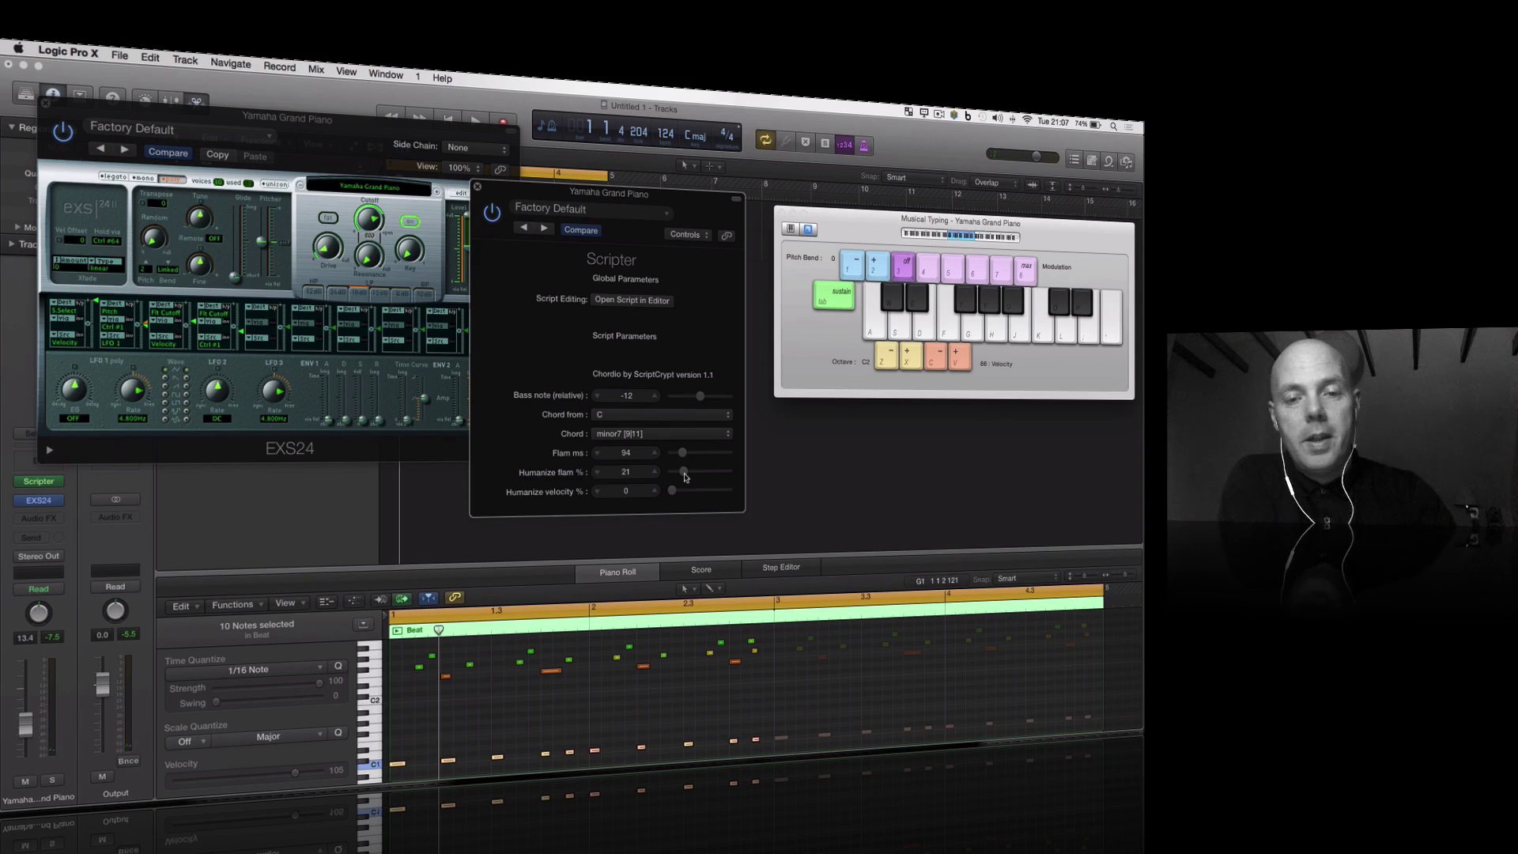
key(f)
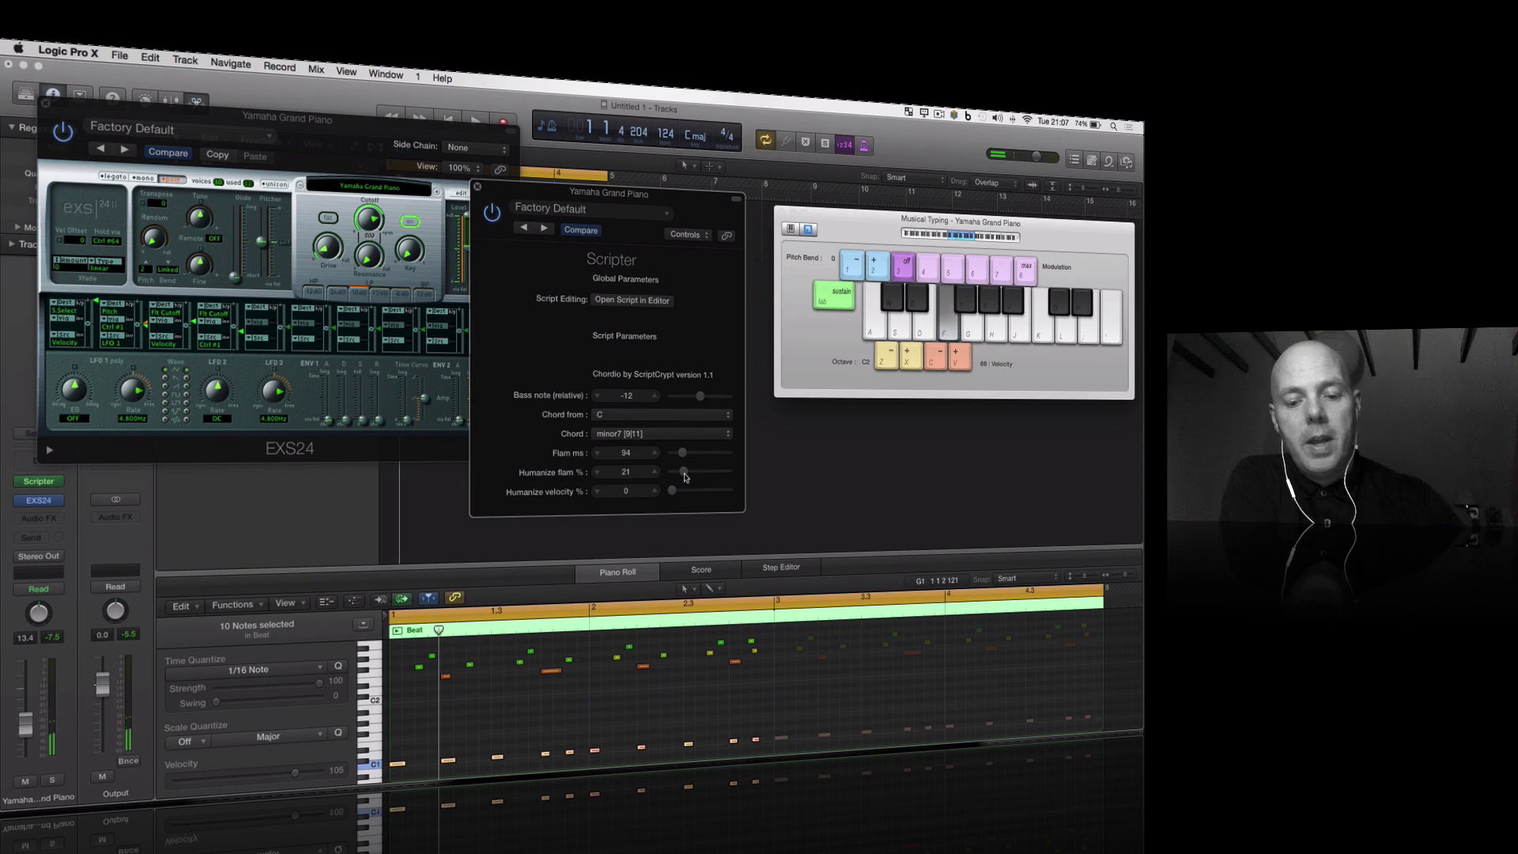
key(h)
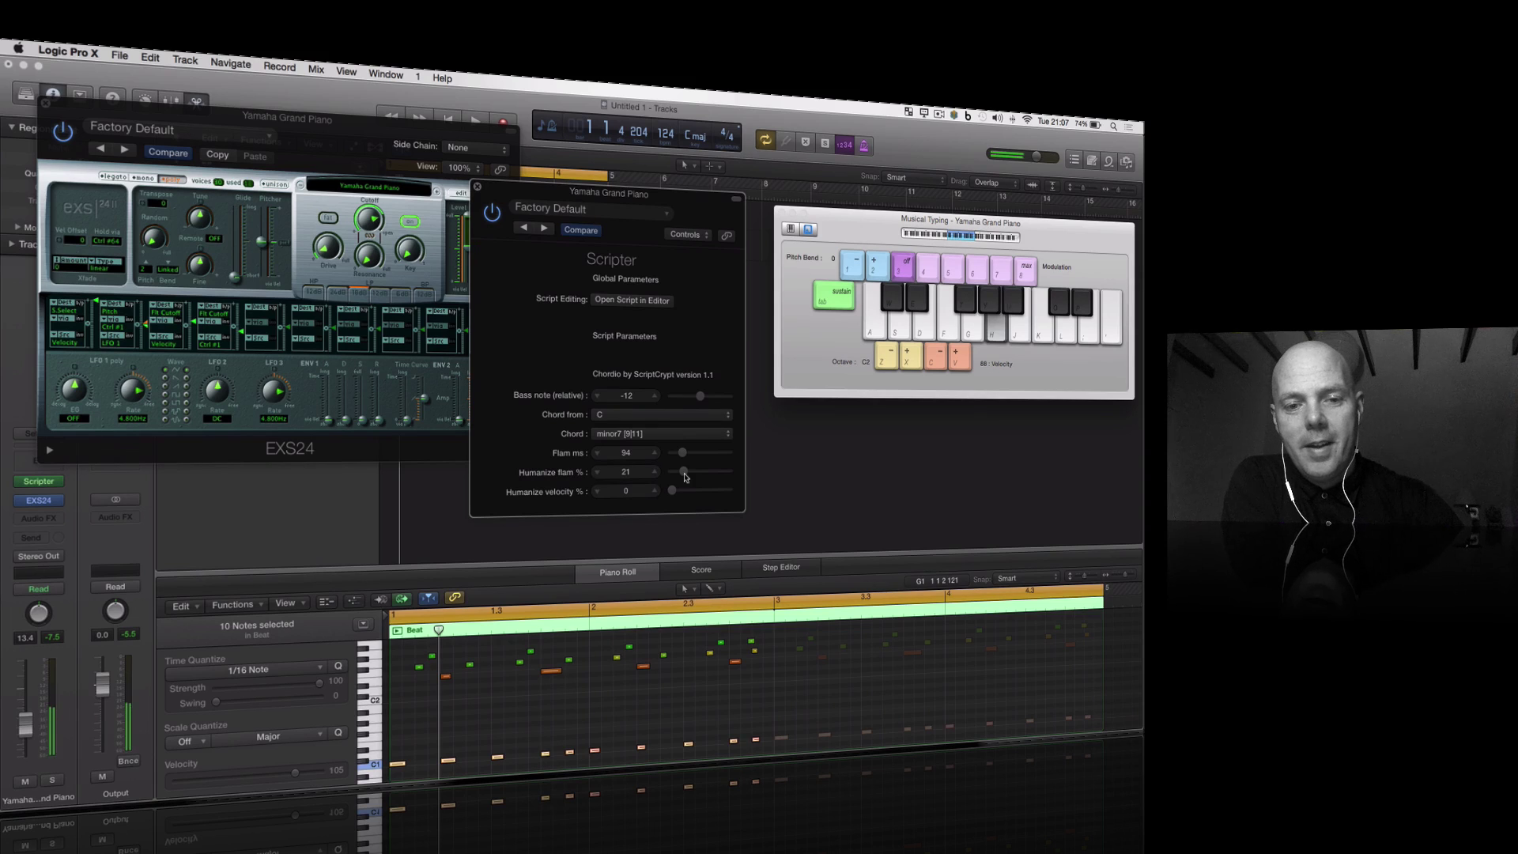
key(d)
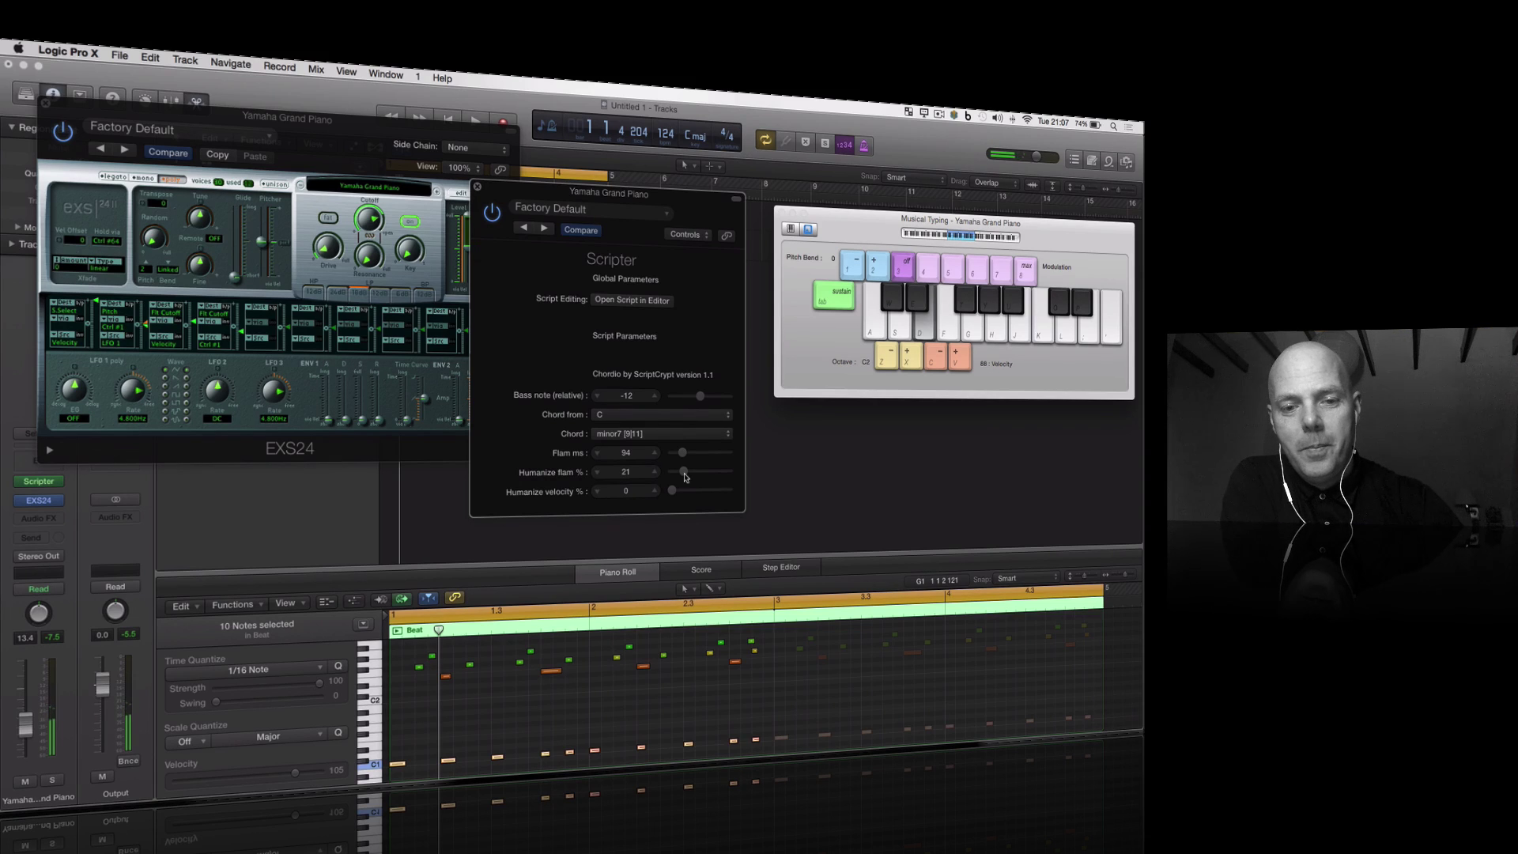
key(f)
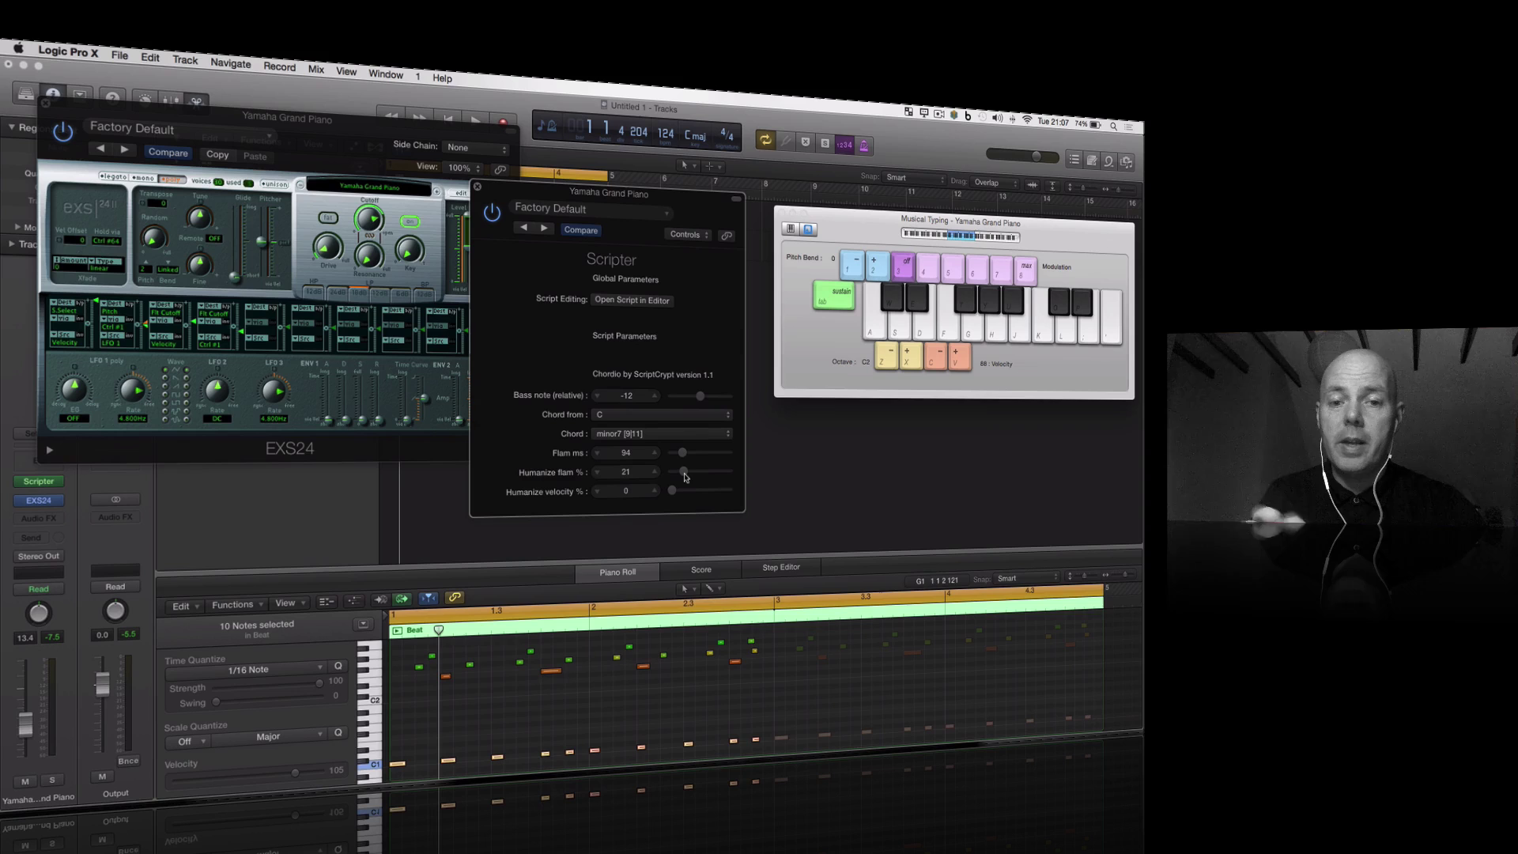
Play a D, F, H chord phrase on the piano with the current settings.
key(d)
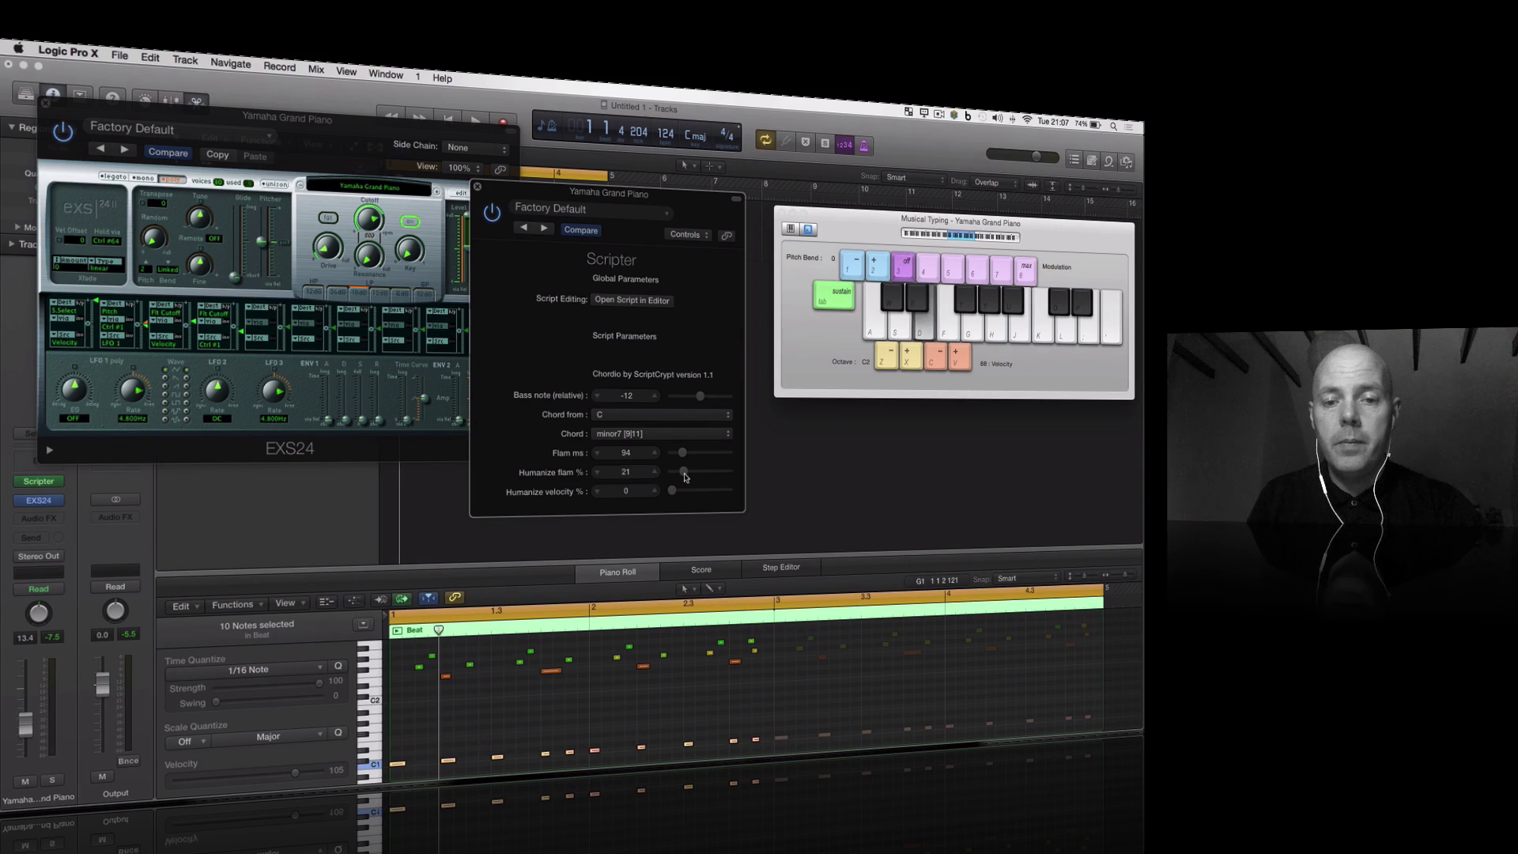
key(f)
key(h)
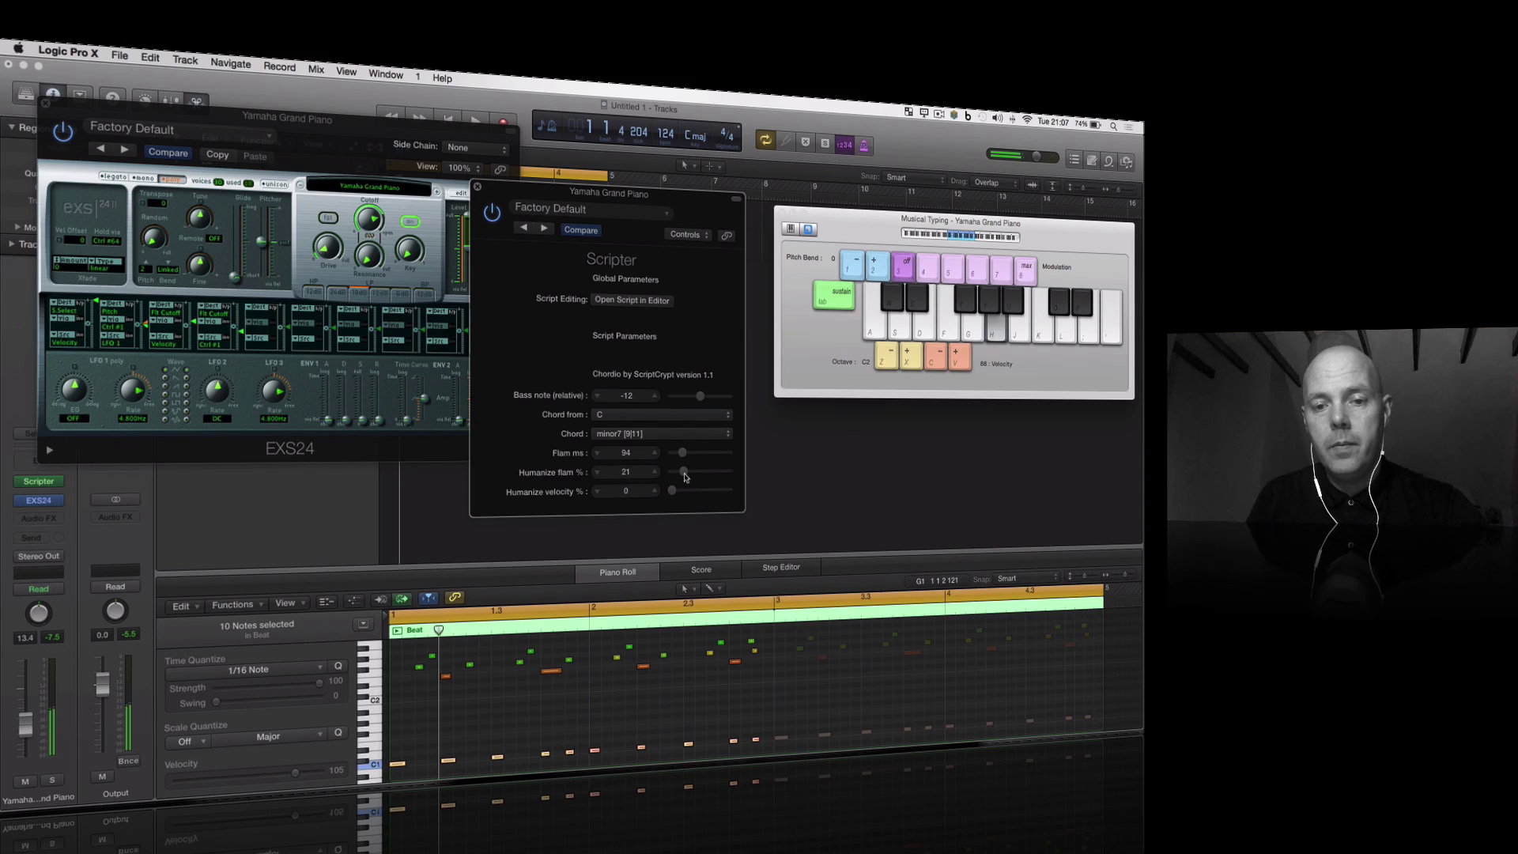
key(d)
key(f)
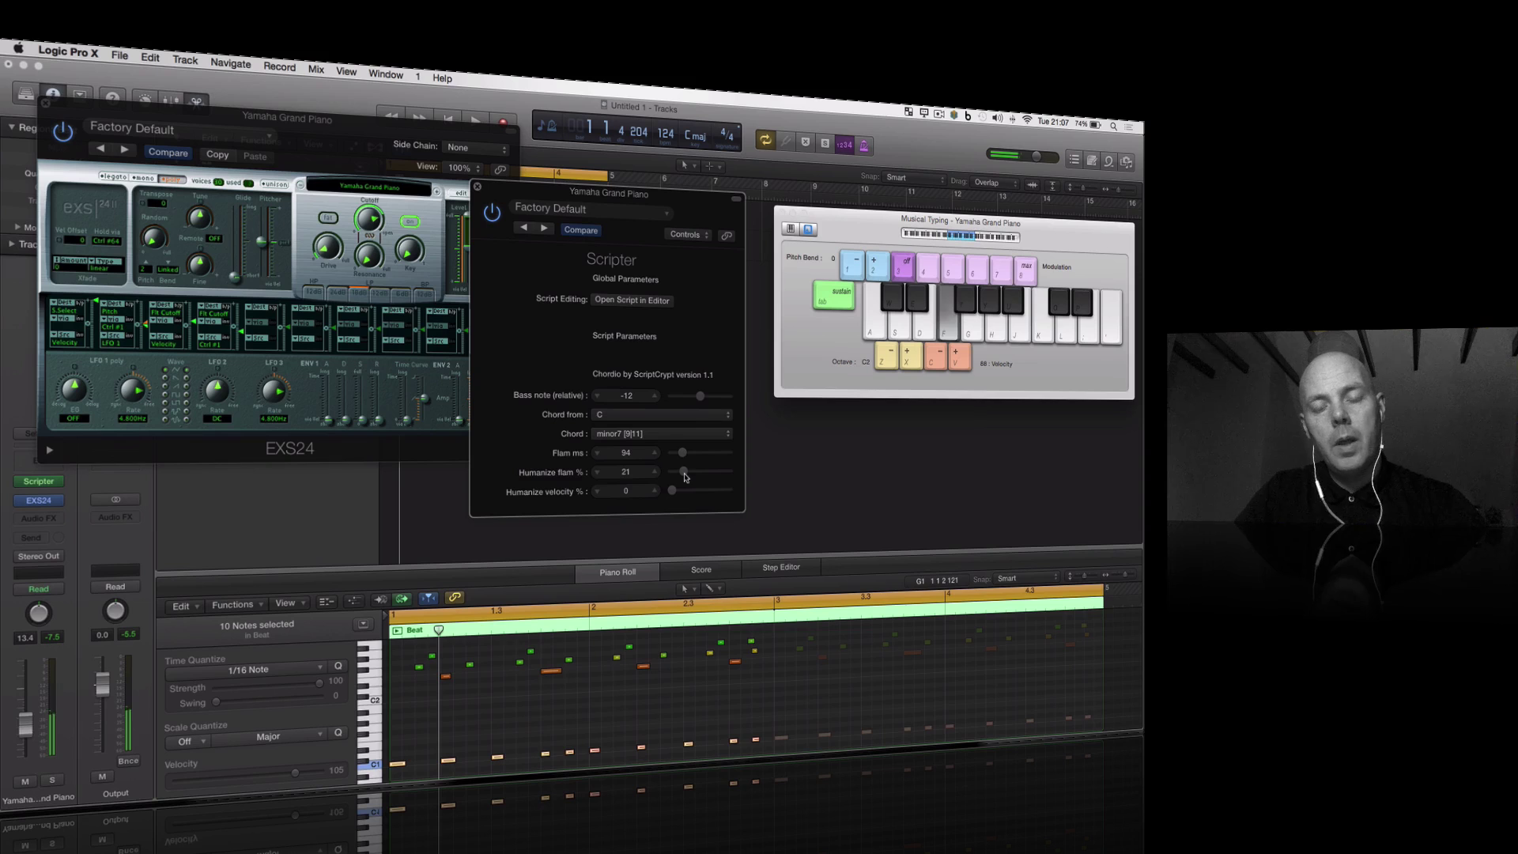
Raise Humanize velocity to 26 % and audition the F, H, D chords.
drag(672, 490, 688, 492)
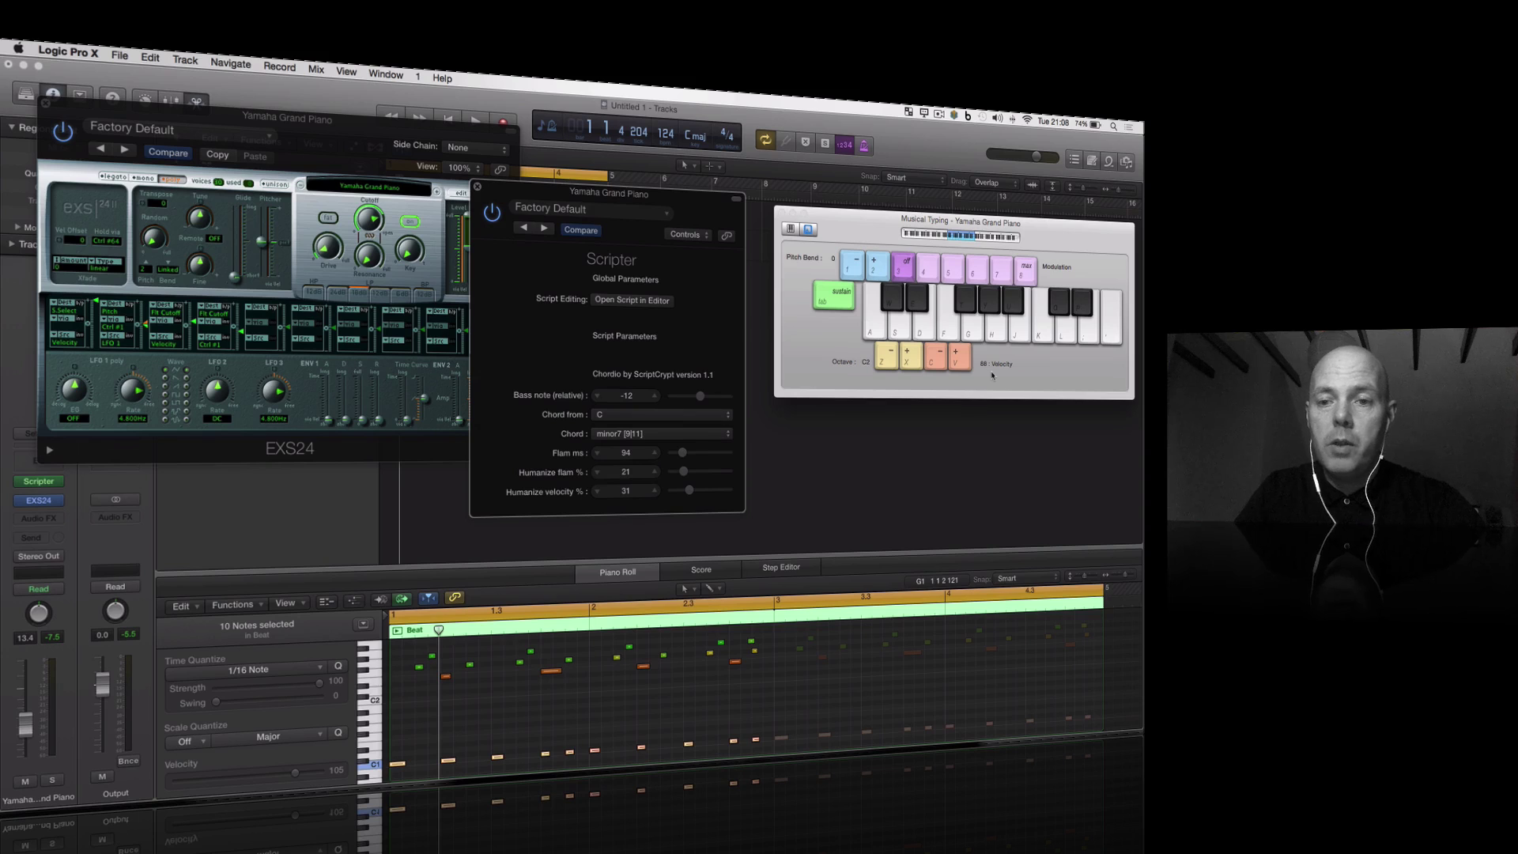
key(f)
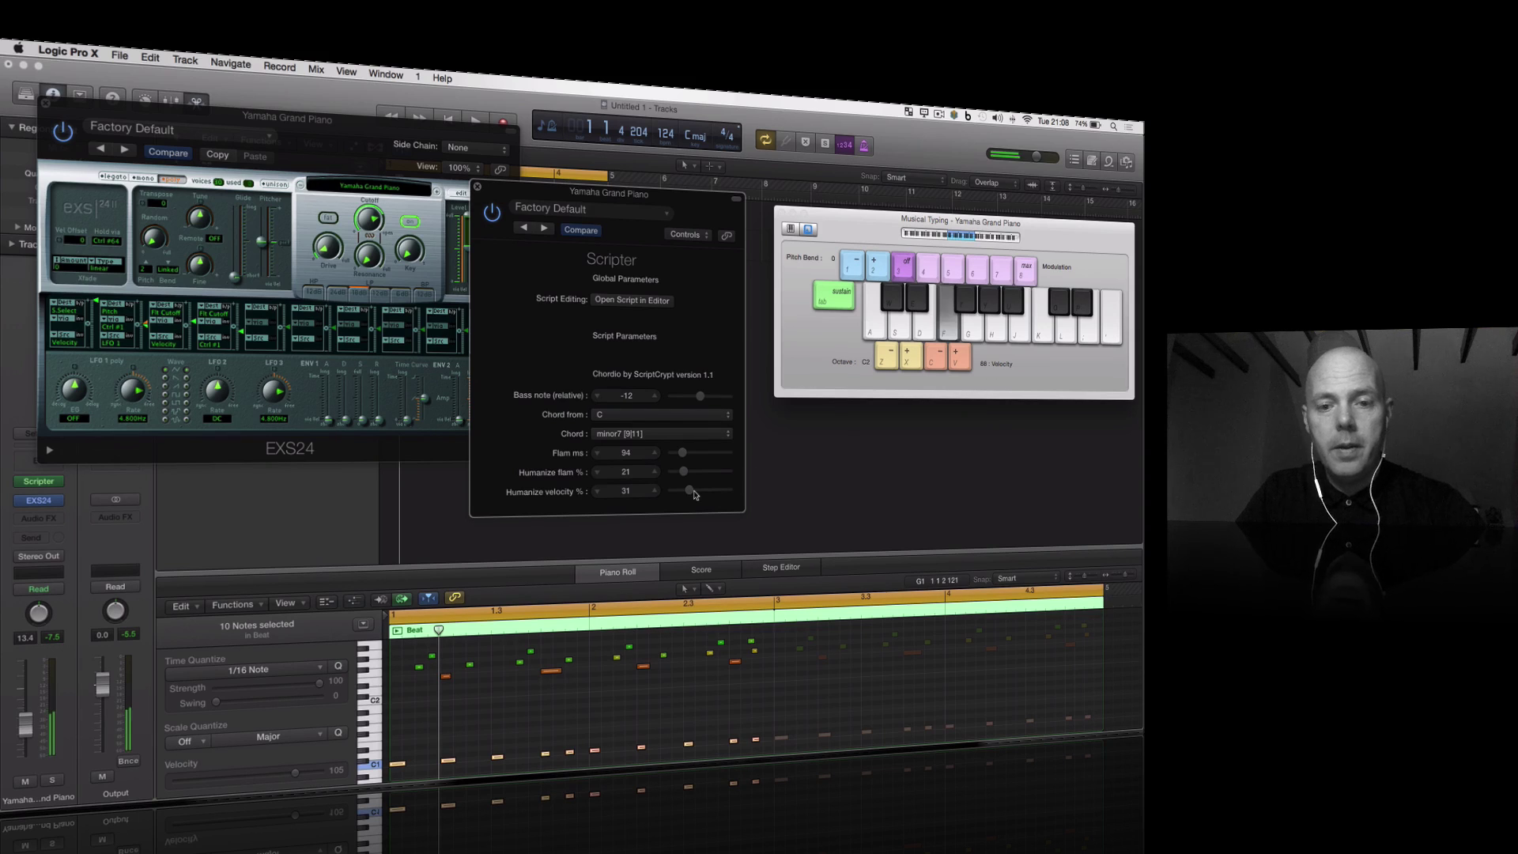
key(h)
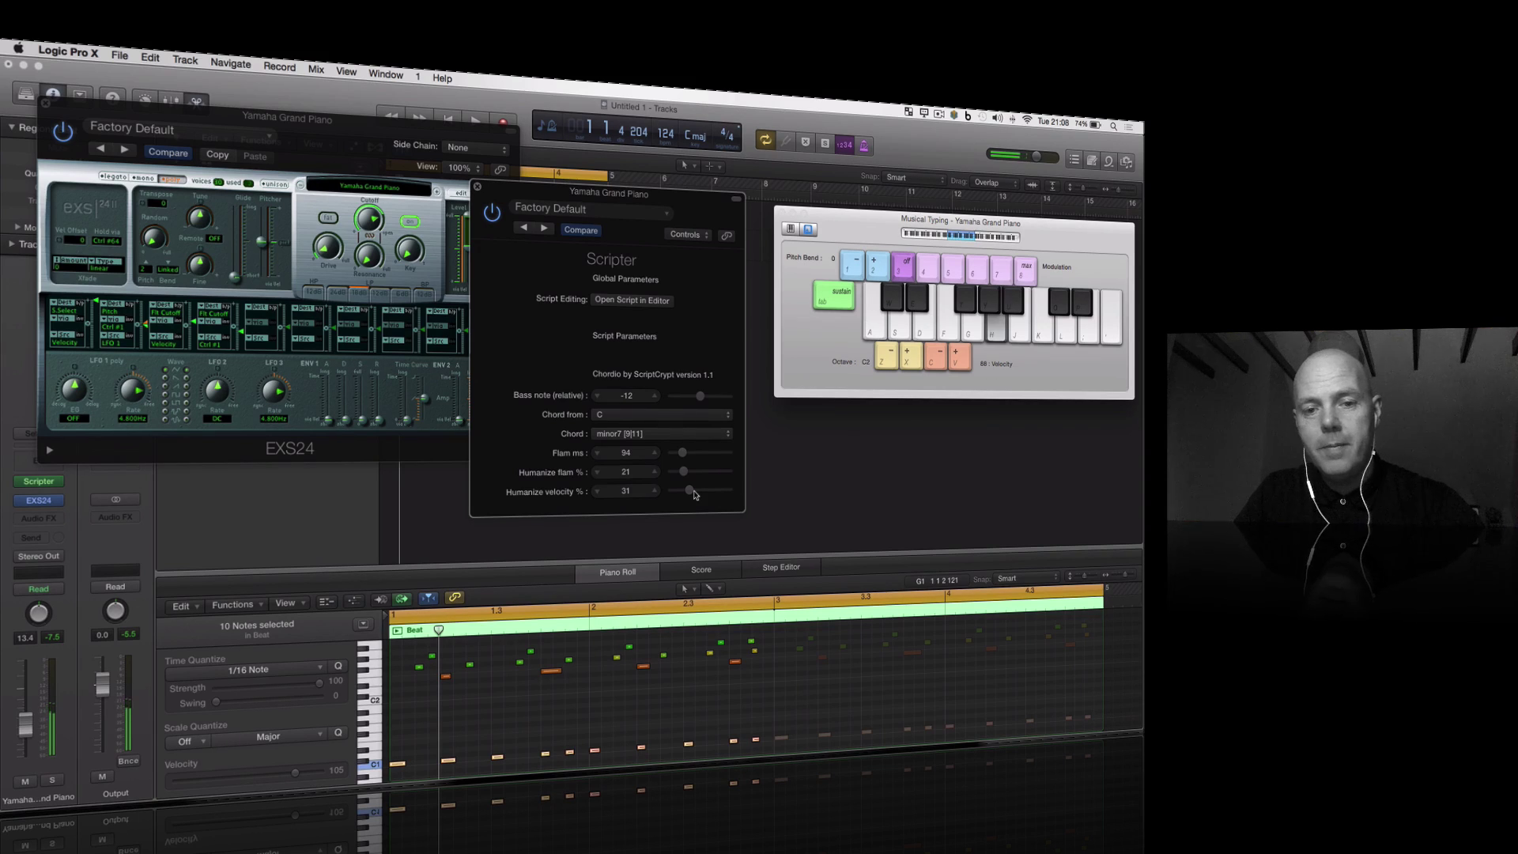
key(d)
key(f)
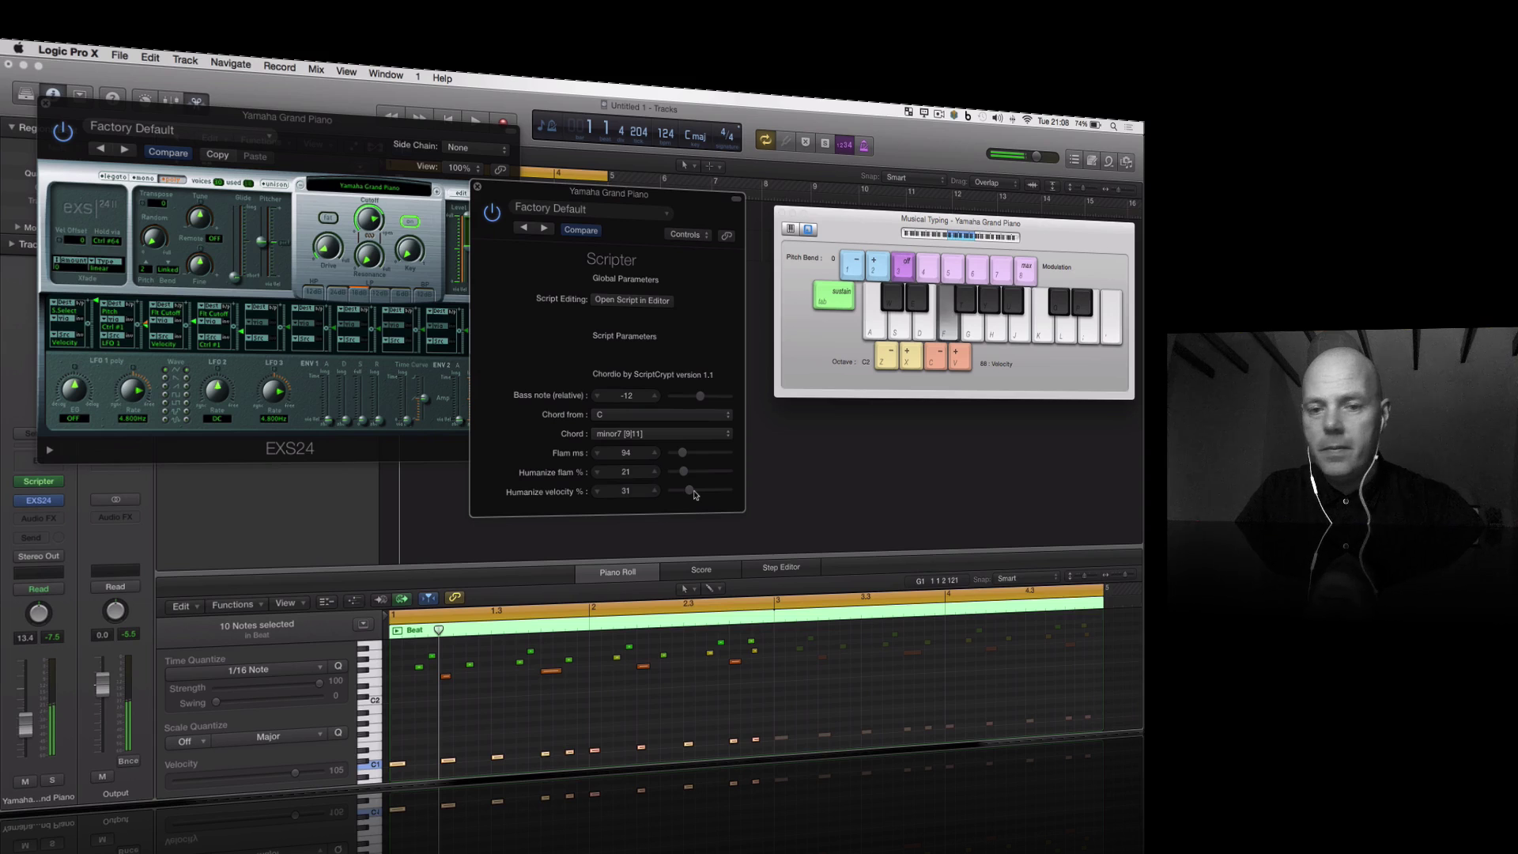
Lower Humanize flam to 15 % and play the H, D, F chords to compare.
drag(683, 472, 686, 492)
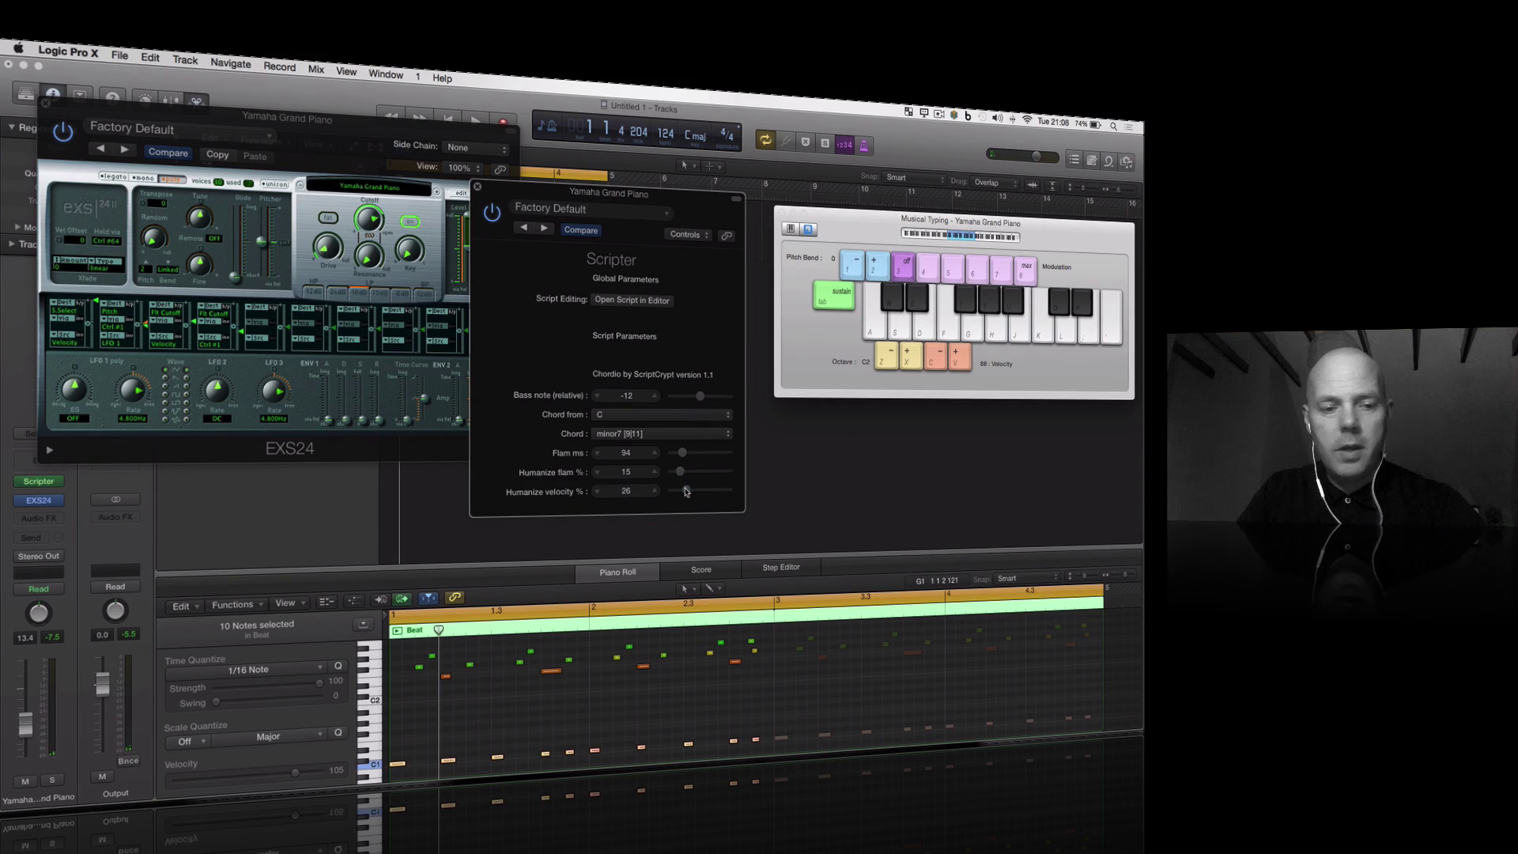
key(h)
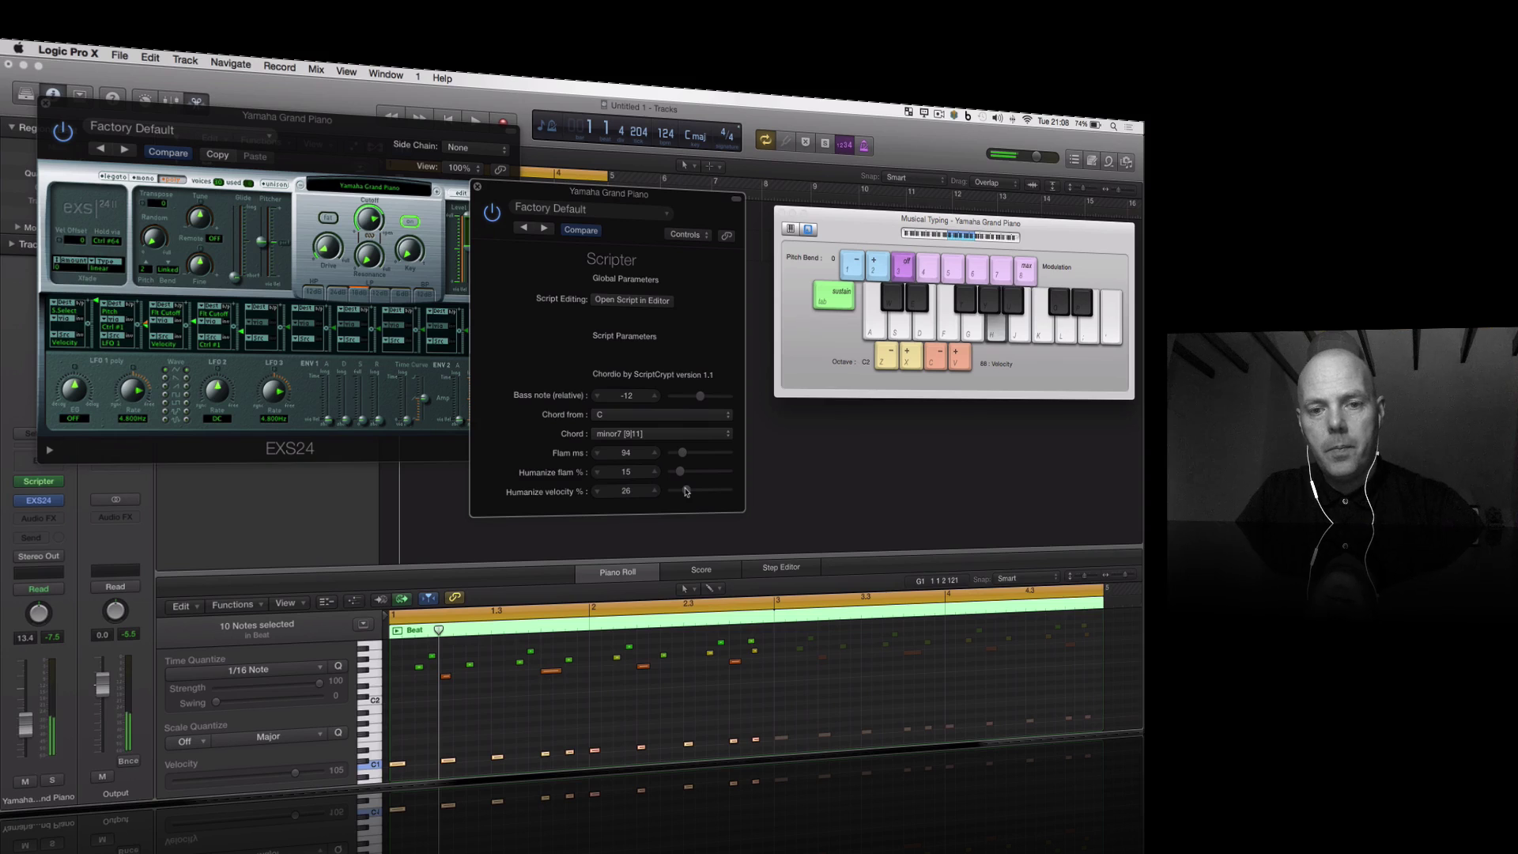
key(d)
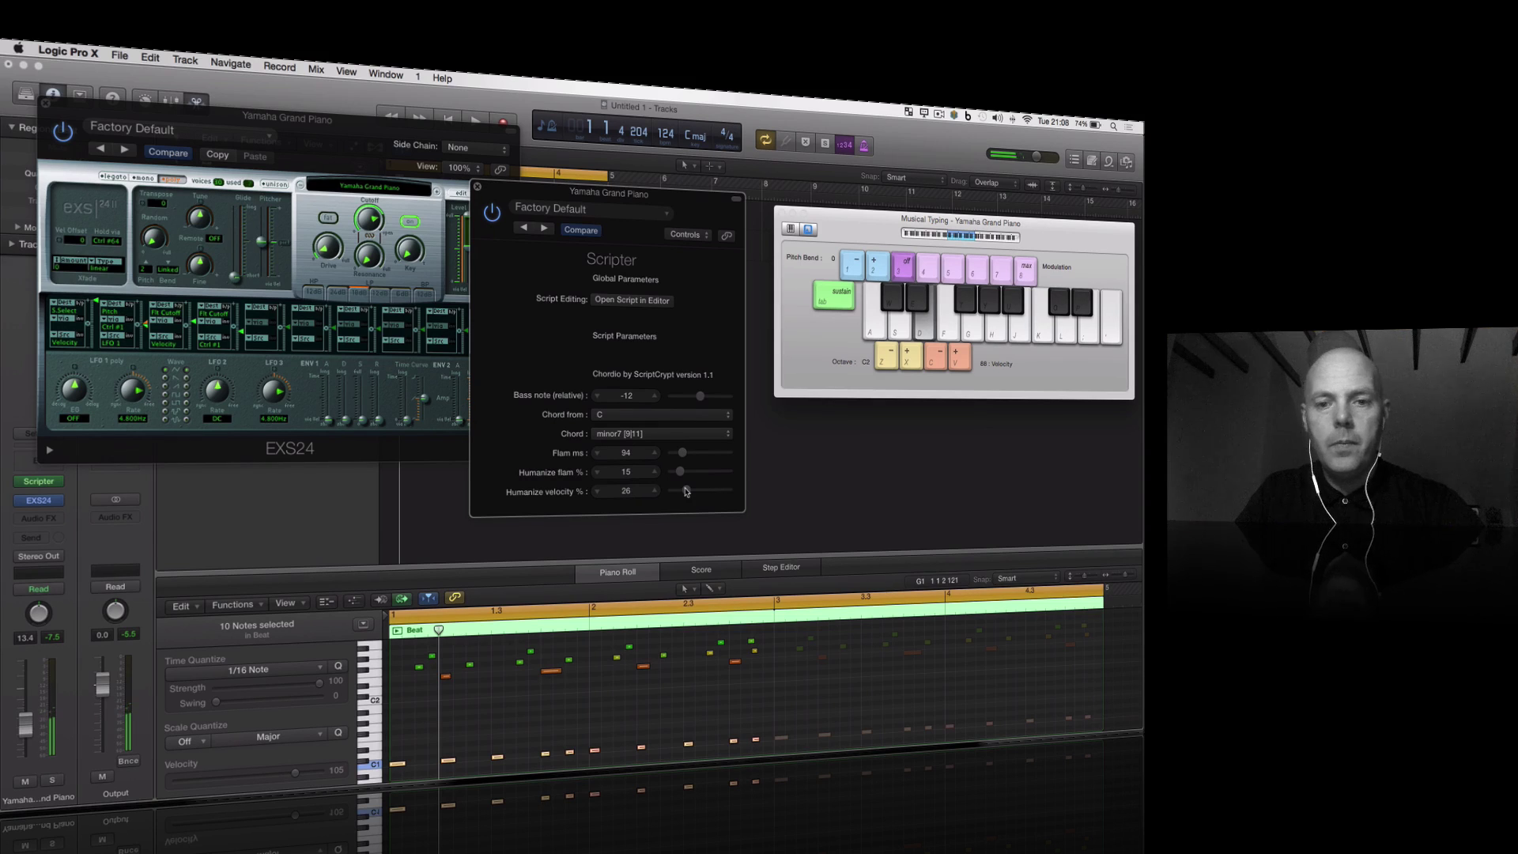
key(f)
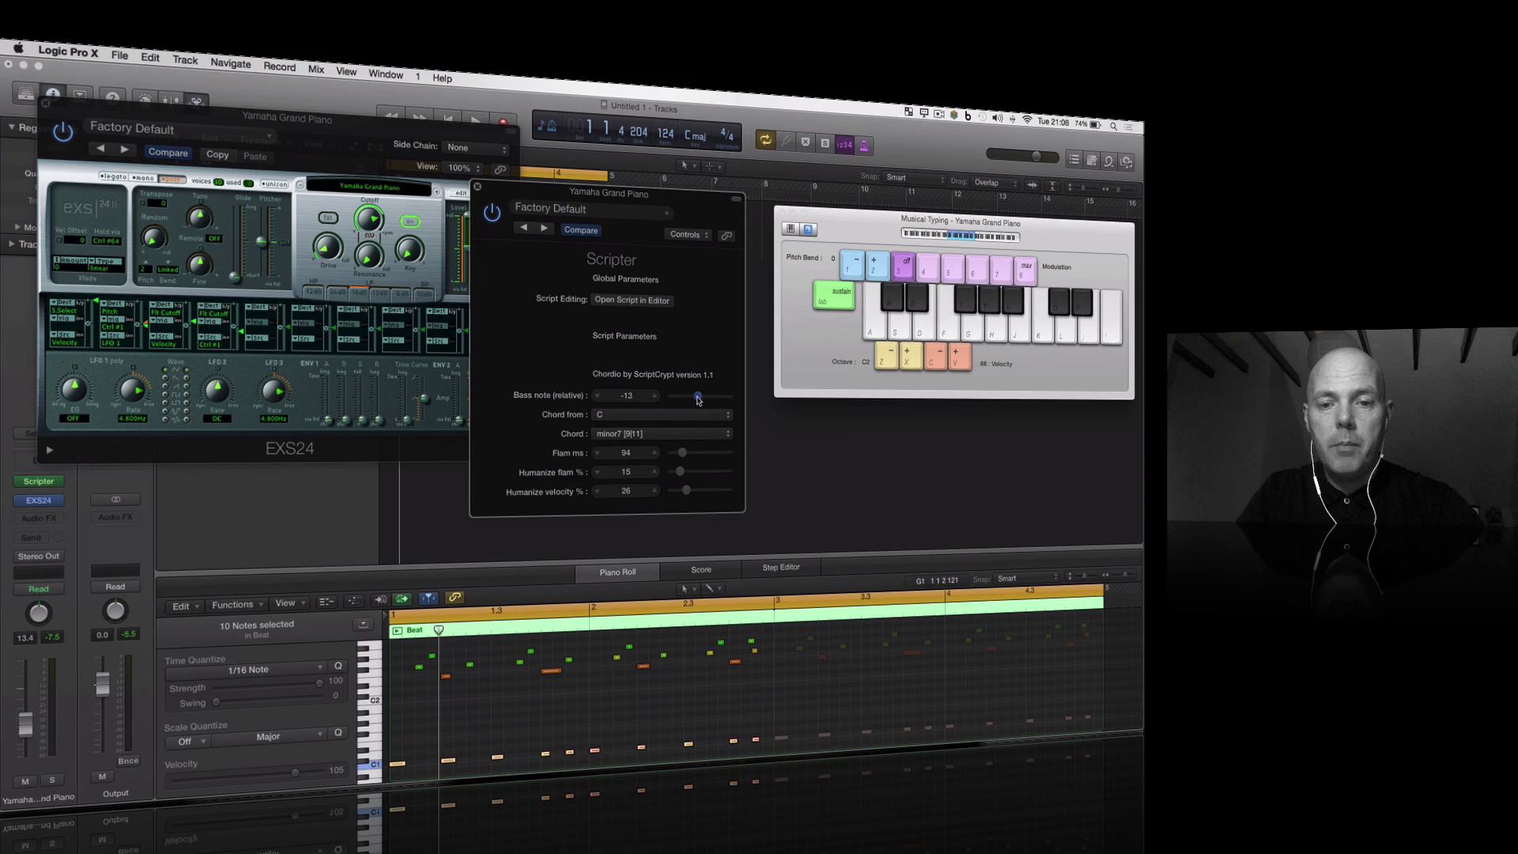
Raise Chordio's Bass note (relative) from -12 to -7 and audition chords F, H, D.
drag(703, 401, 713, 401)
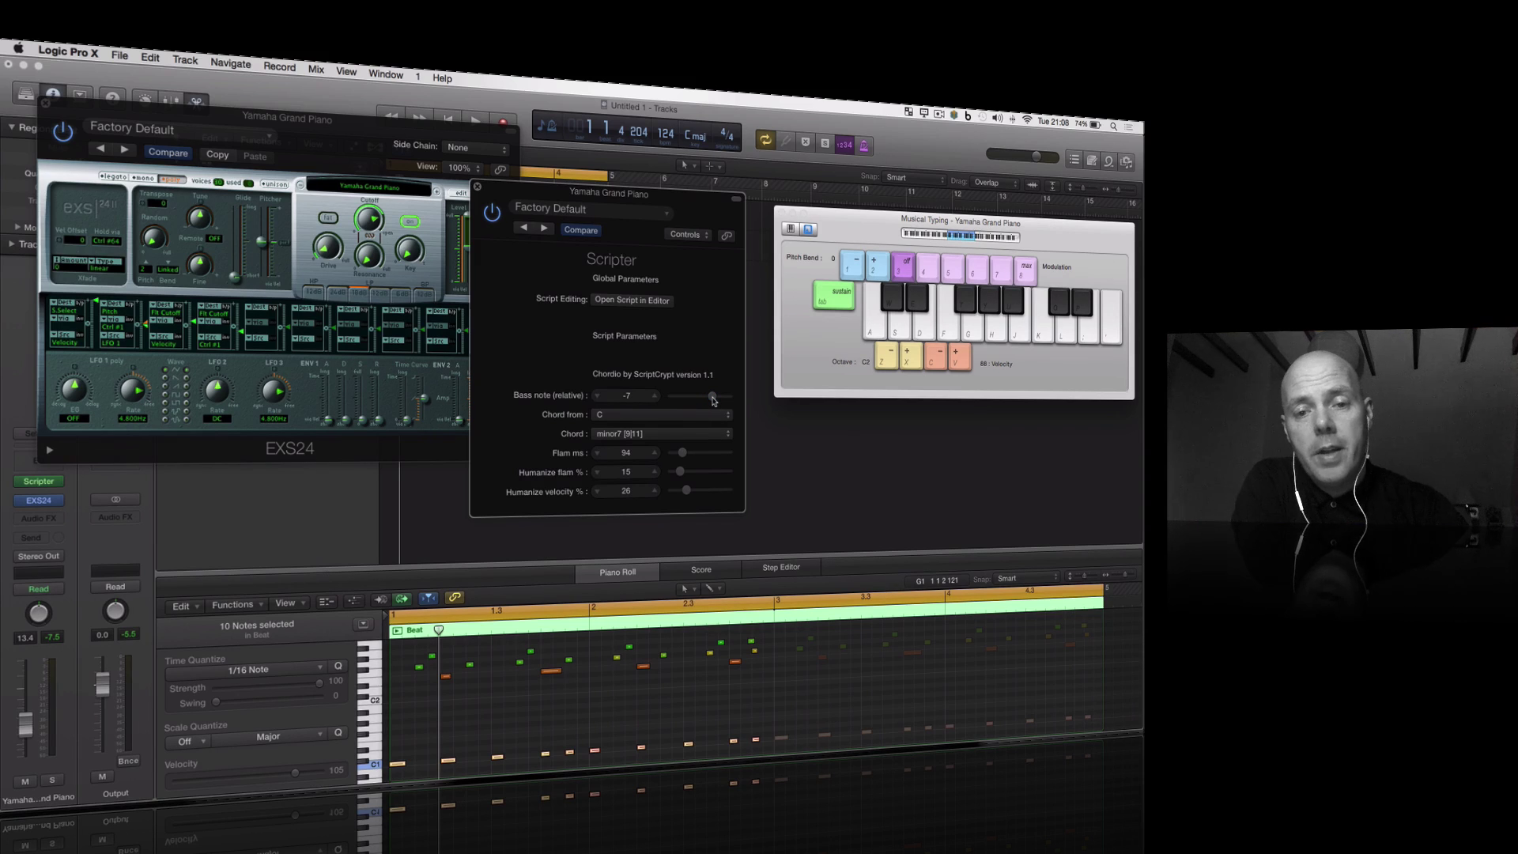
key(f)
key(h)
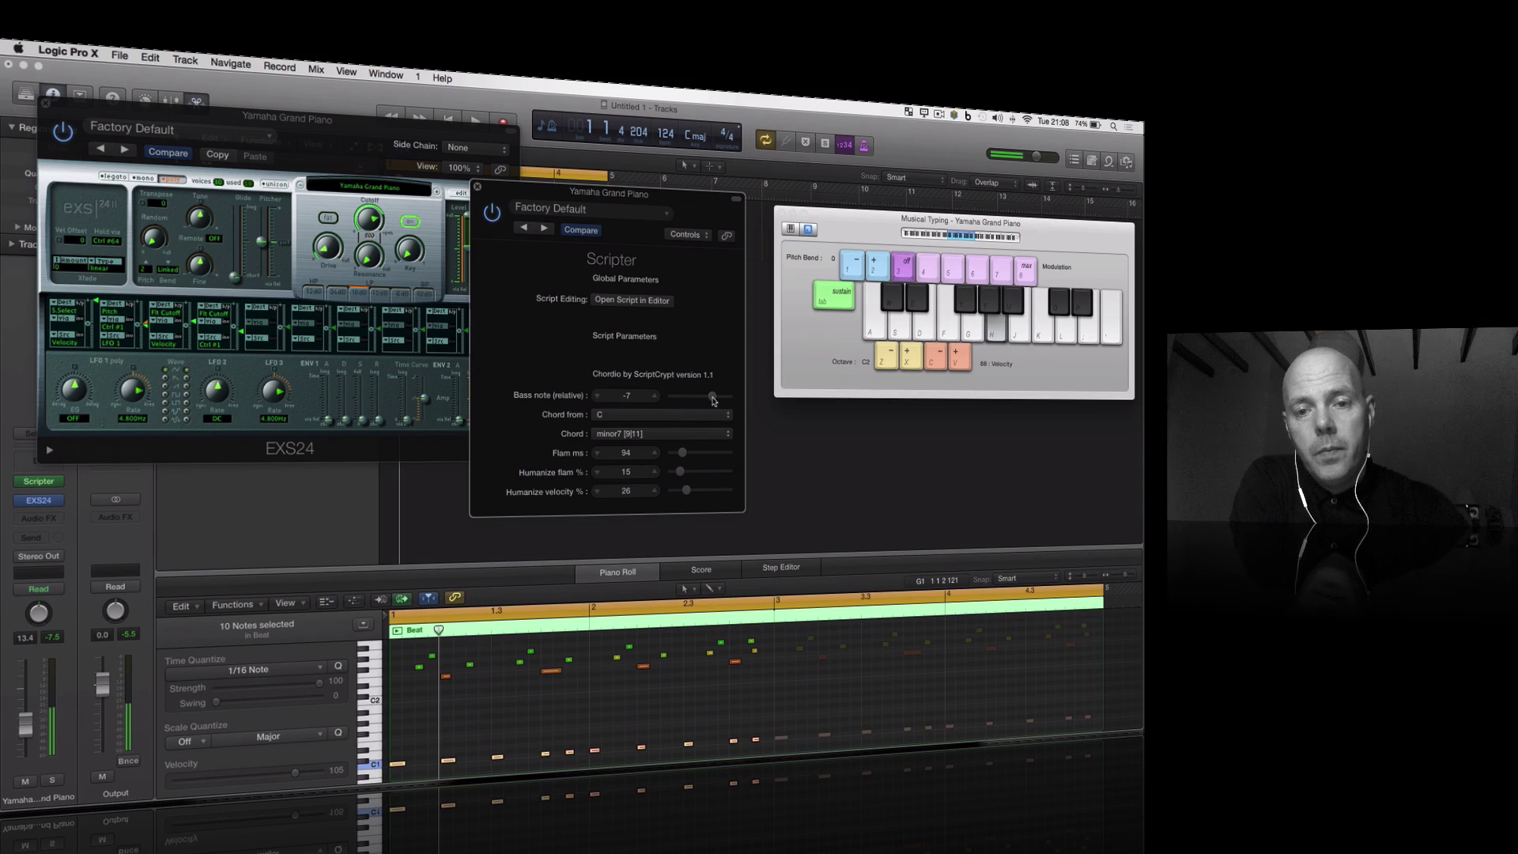
key(d)
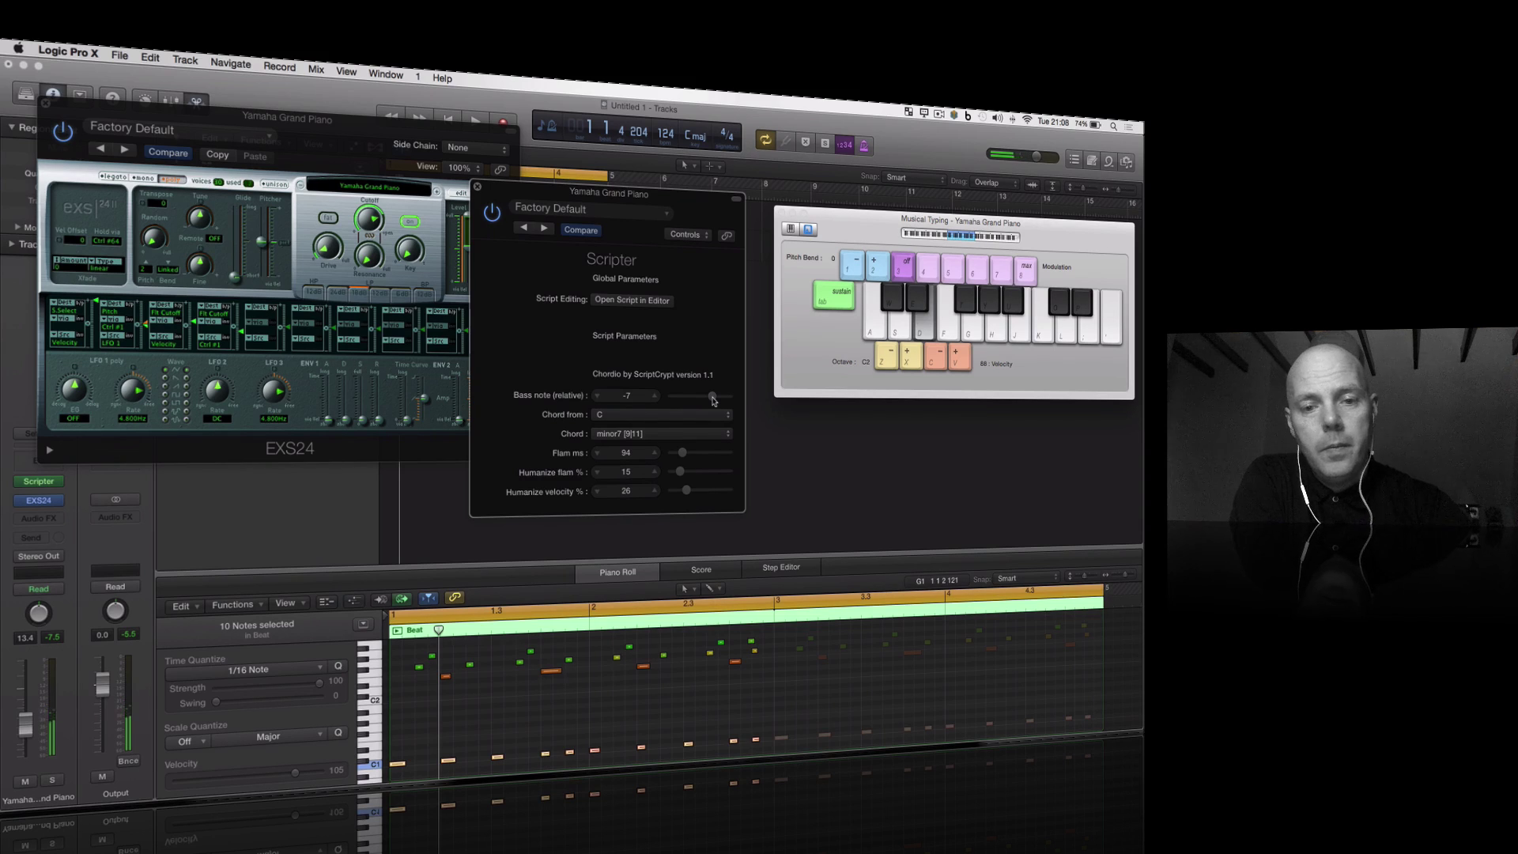
key(f)
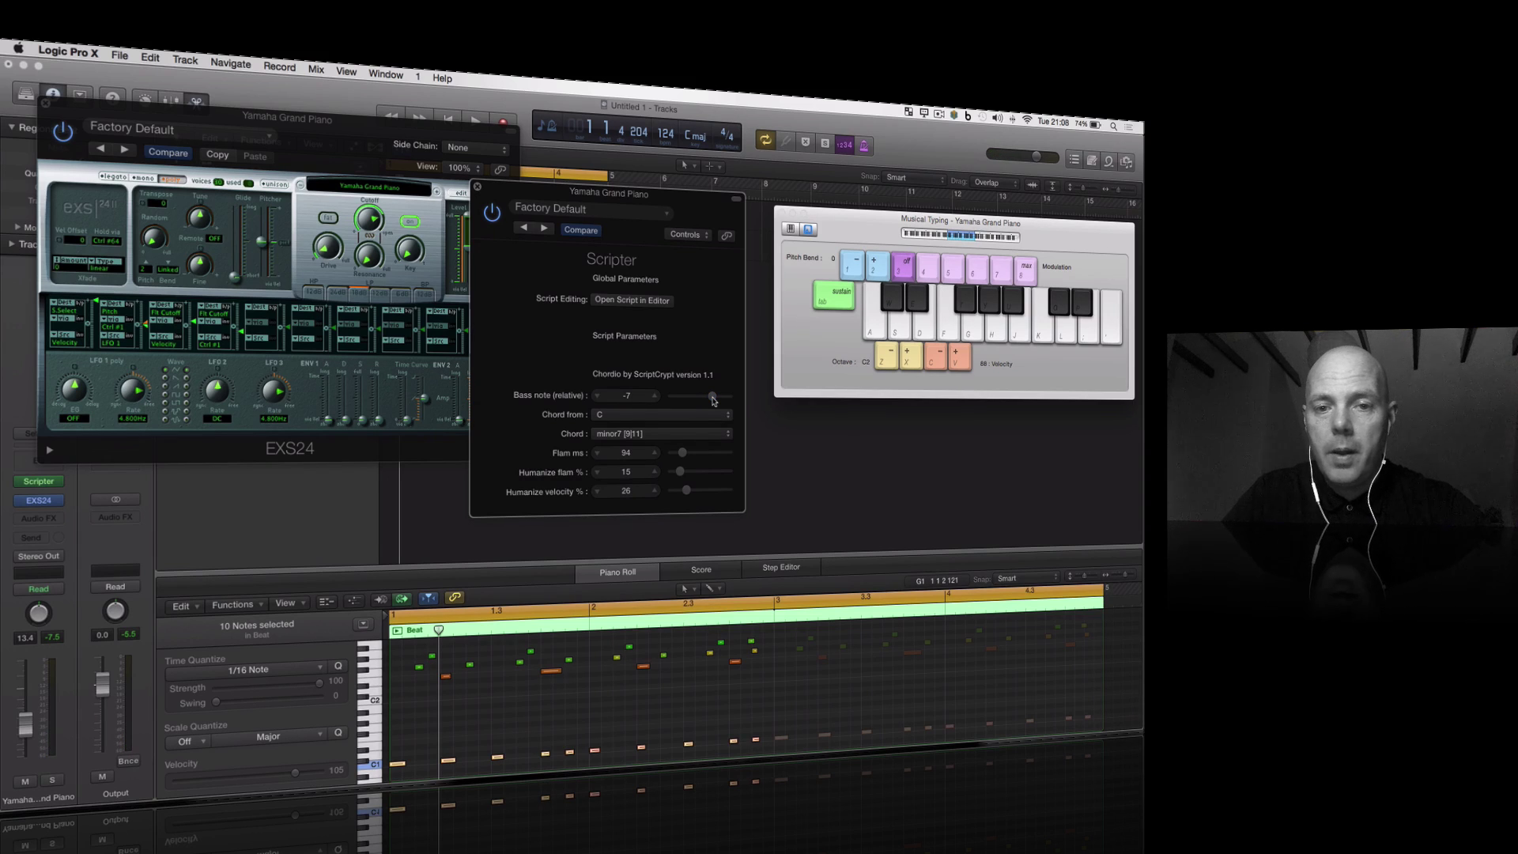
Audition test chords, lower Chordio's Humanize velocity from 26 to 12 %, and listen again.
key(f)
key(h)
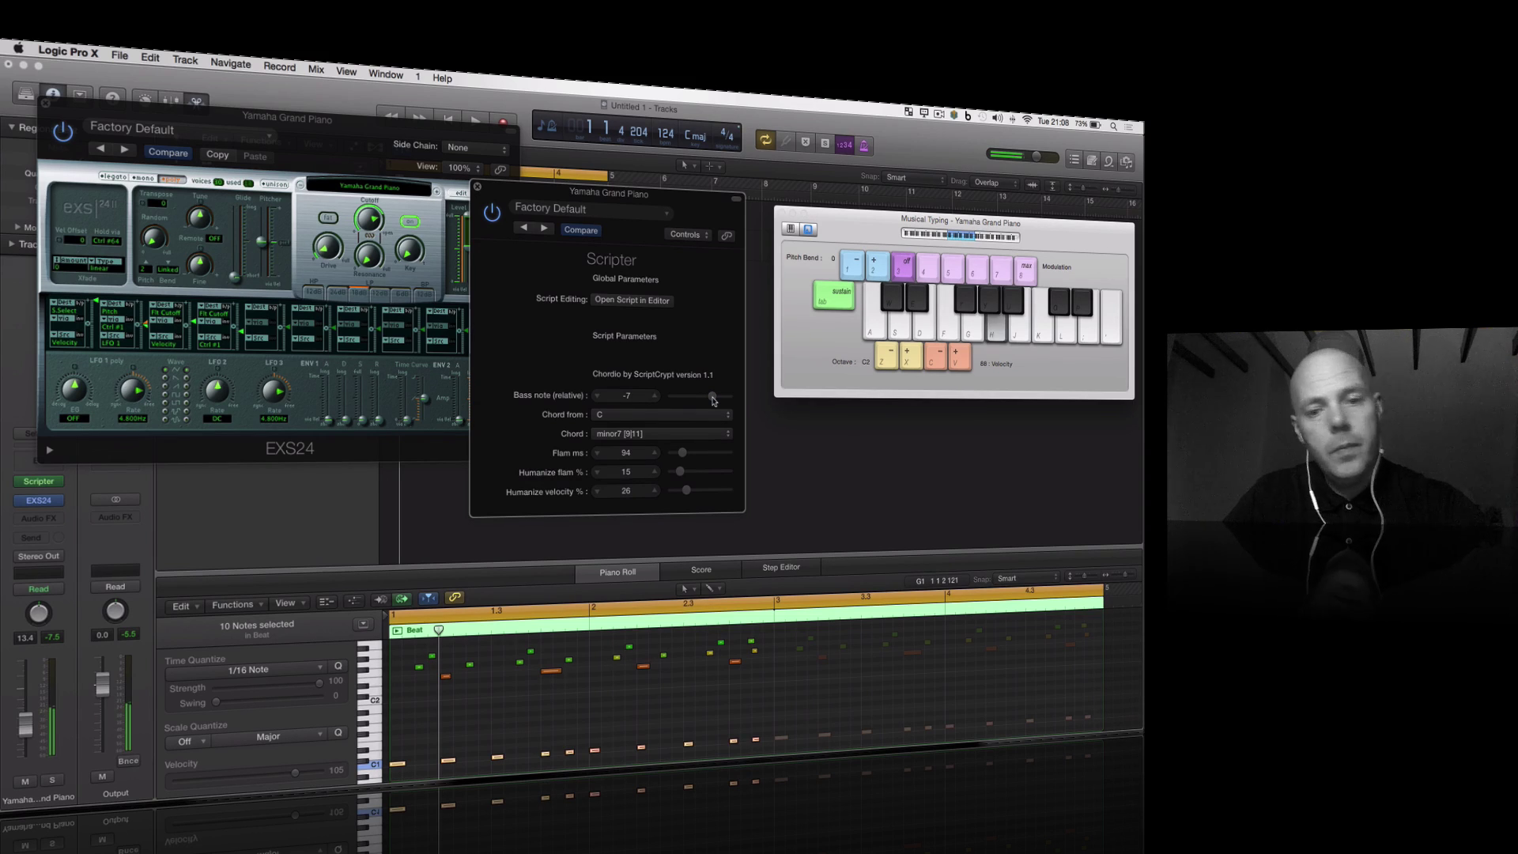
key(d)
key(f)
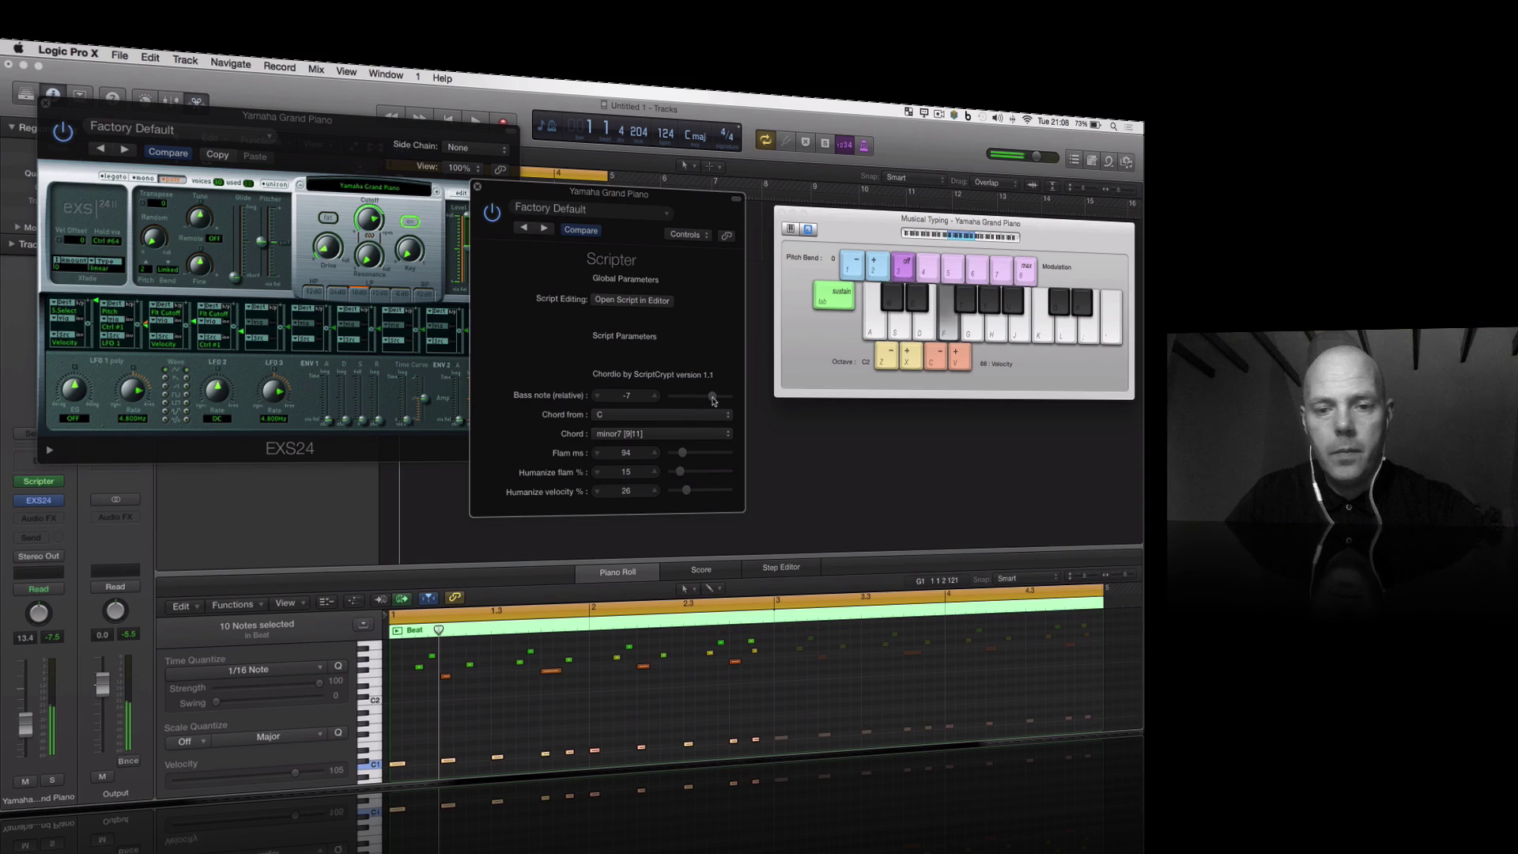
drag(687, 491, 681, 495)
key(f)
key(h)
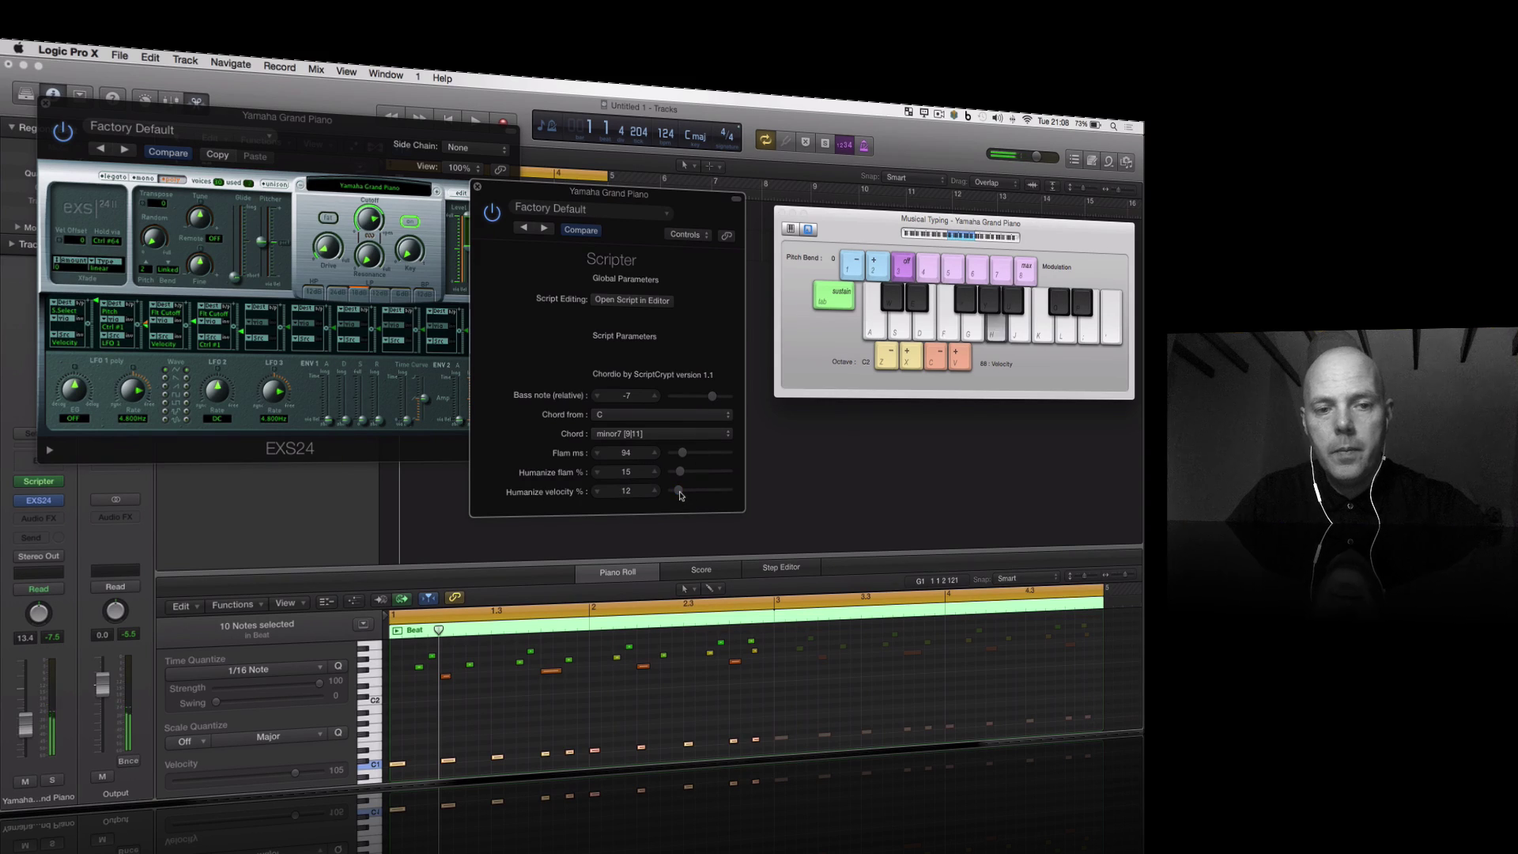
key(d)
key(f)
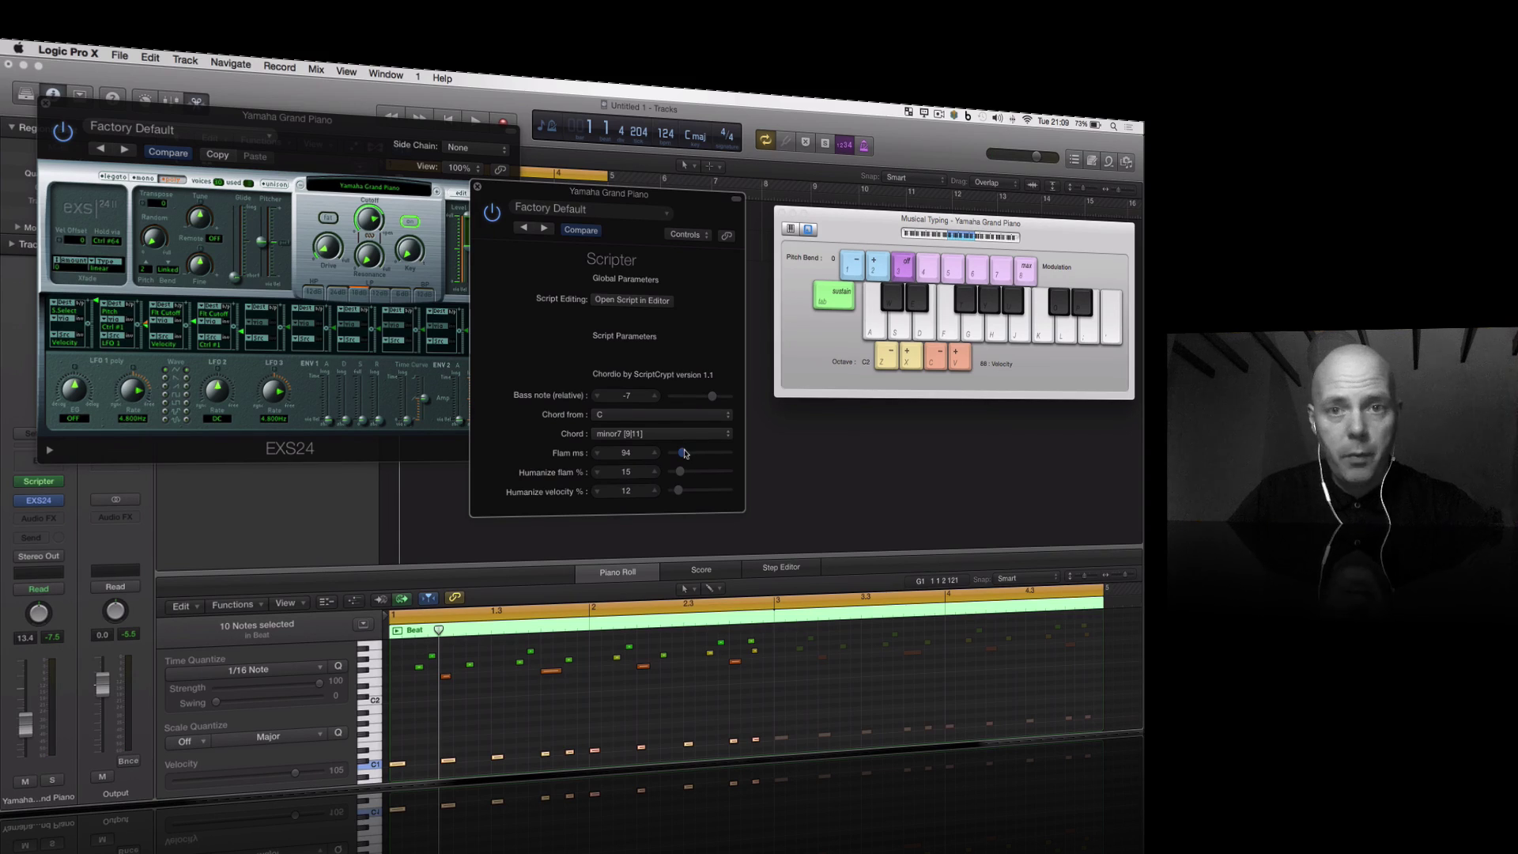
Raise Chordio's Flam time from 94 to 228 ms, then bypass and re-enable Scripter.
drag(683, 453, 697, 458)
key(d)
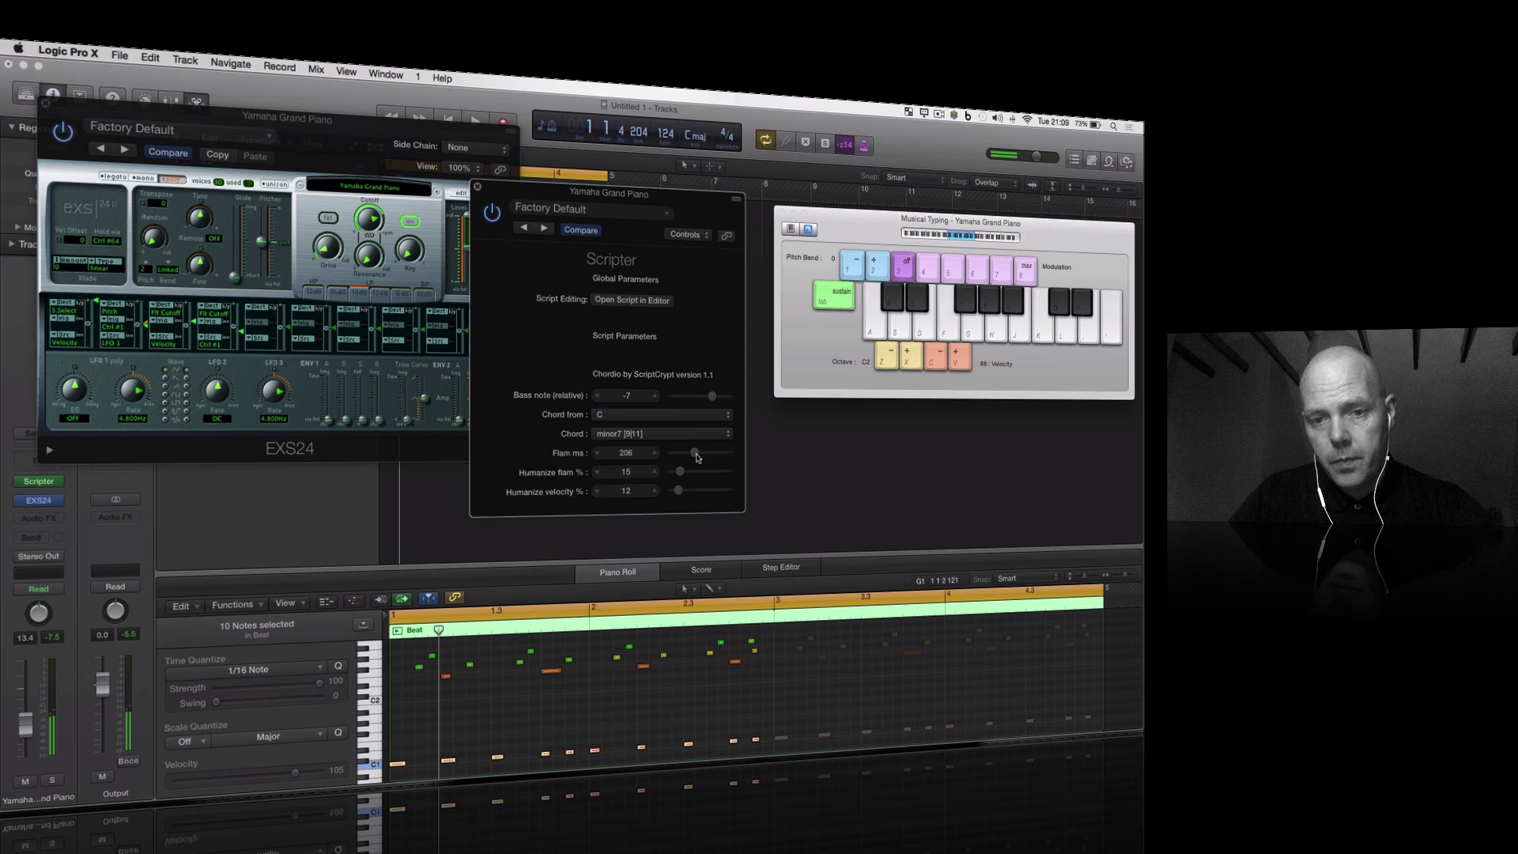
key(f)
key(h)
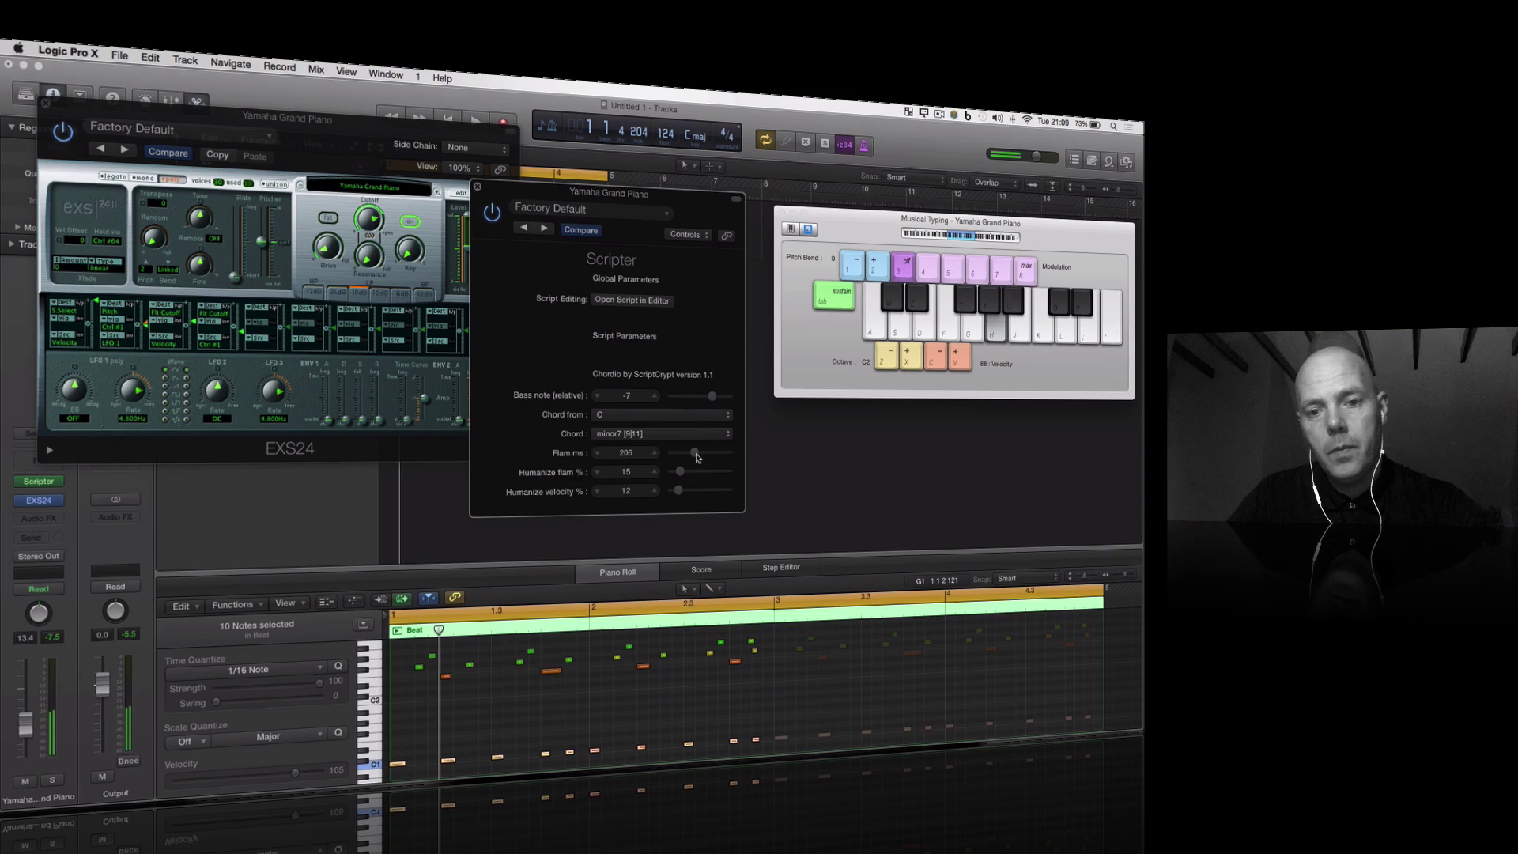
drag(697, 457, 701, 458)
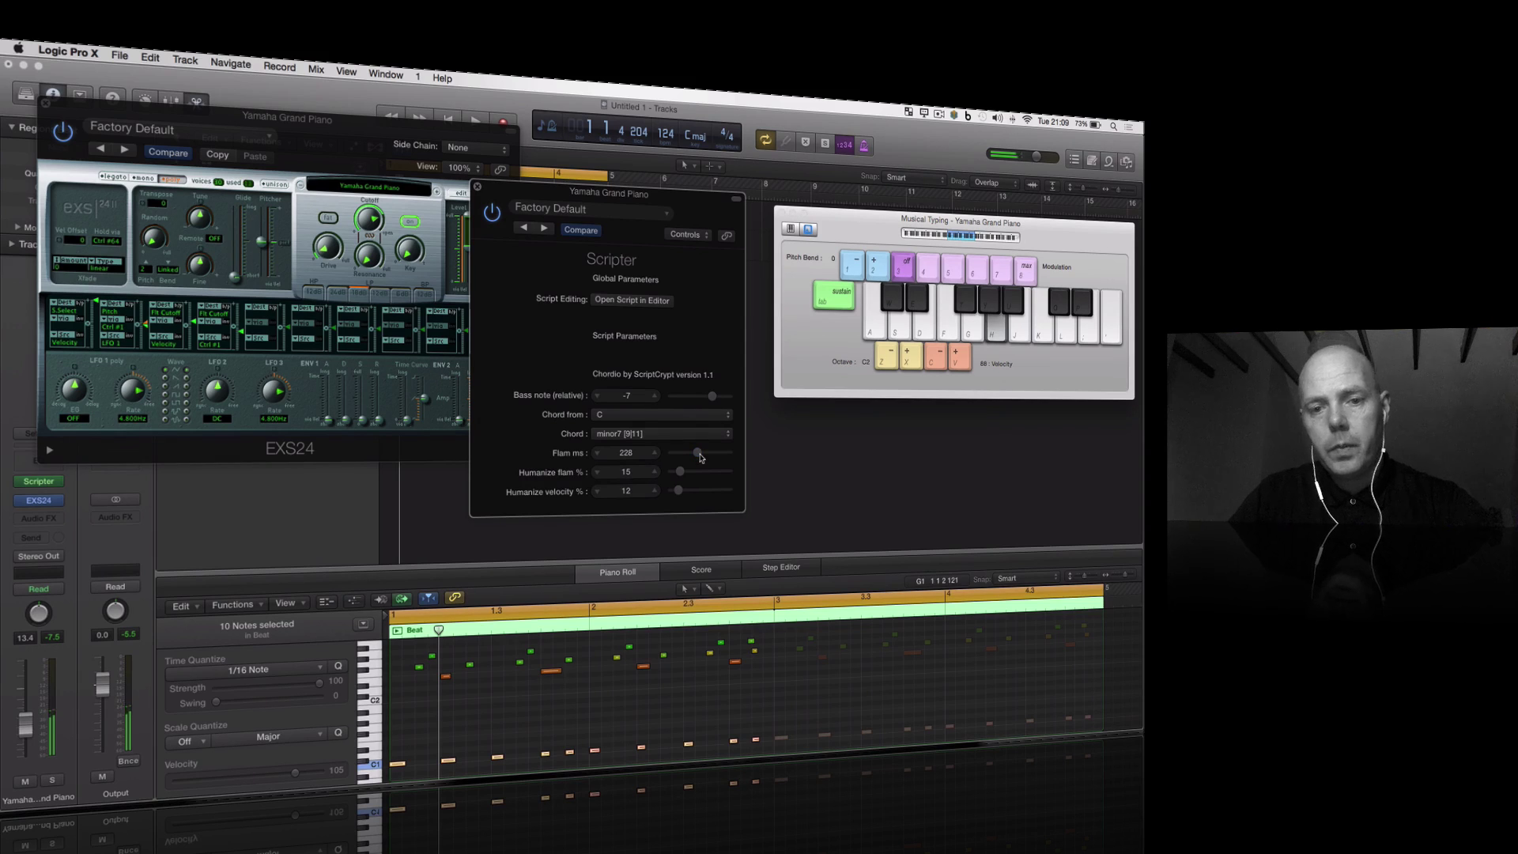
click(491, 212)
click(491, 212)
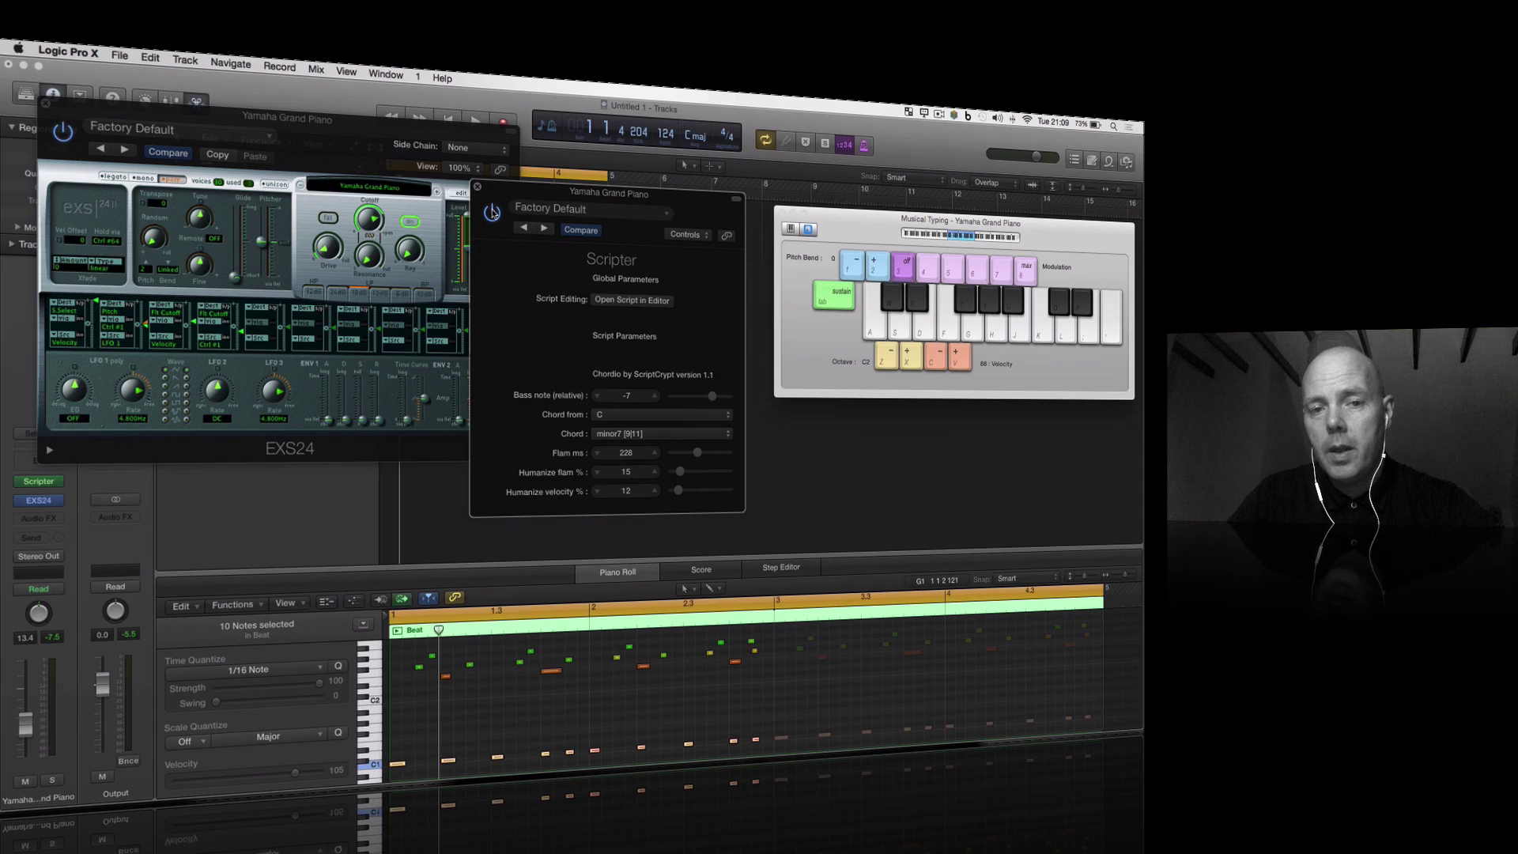
Play test notes, then lower Chordio's Humanize flam from 15 to 9 %.
key(d)
key(f)
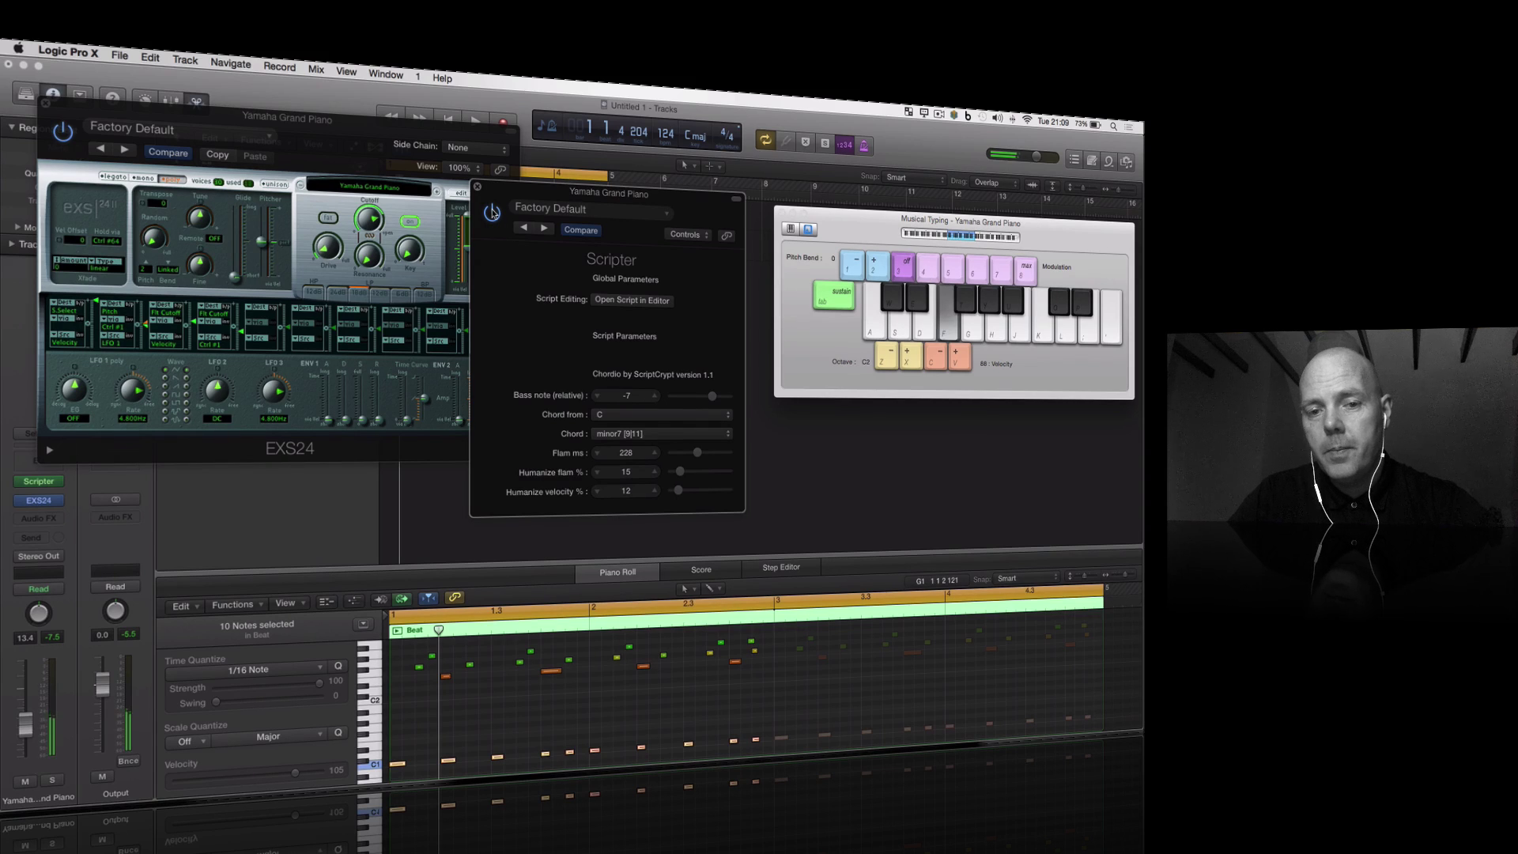
key(h)
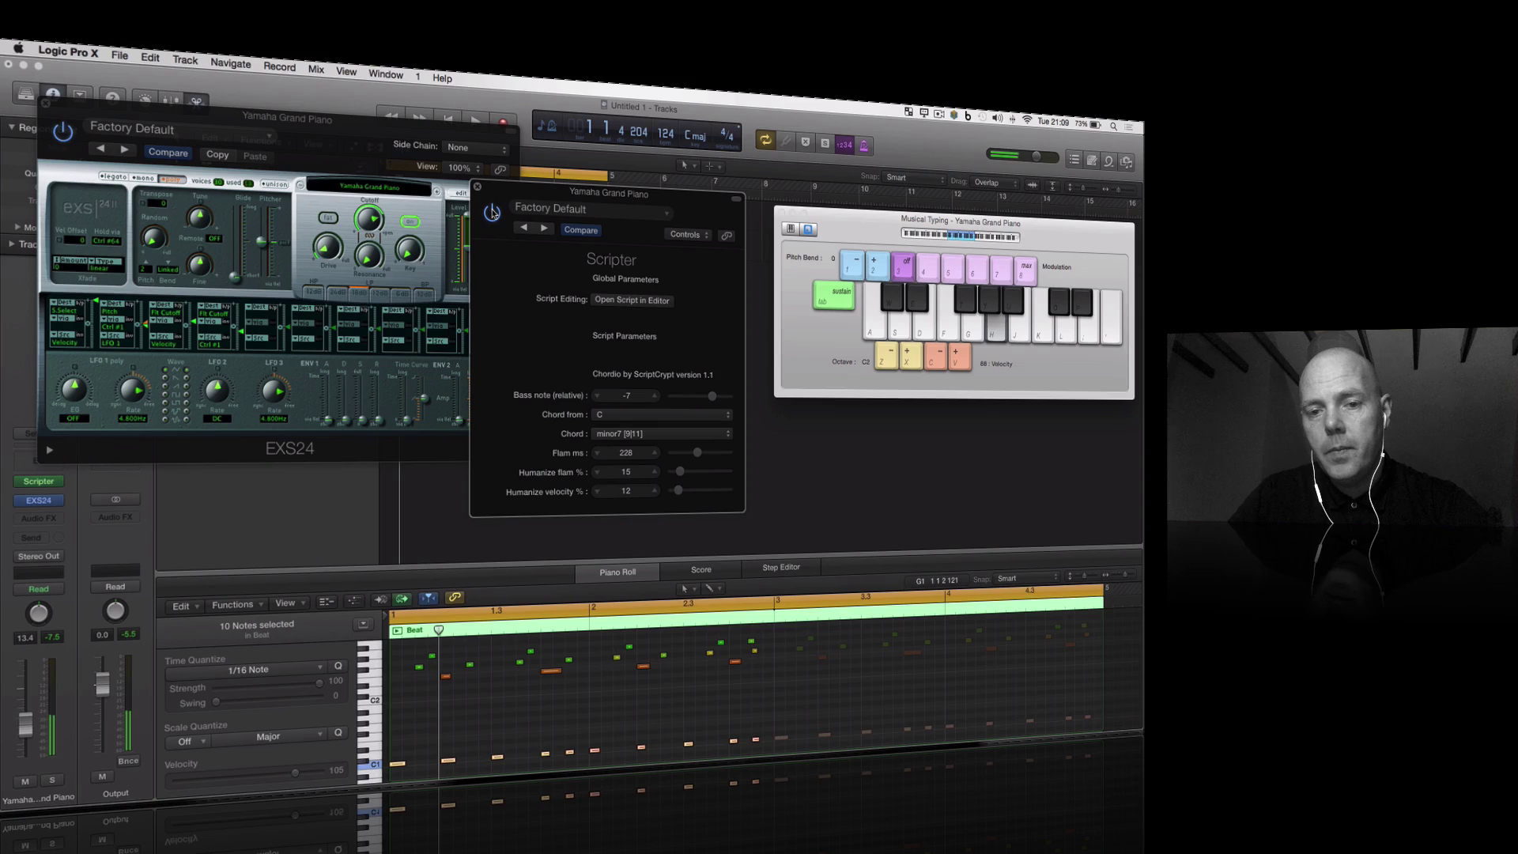
drag(680, 472, 676, 473)
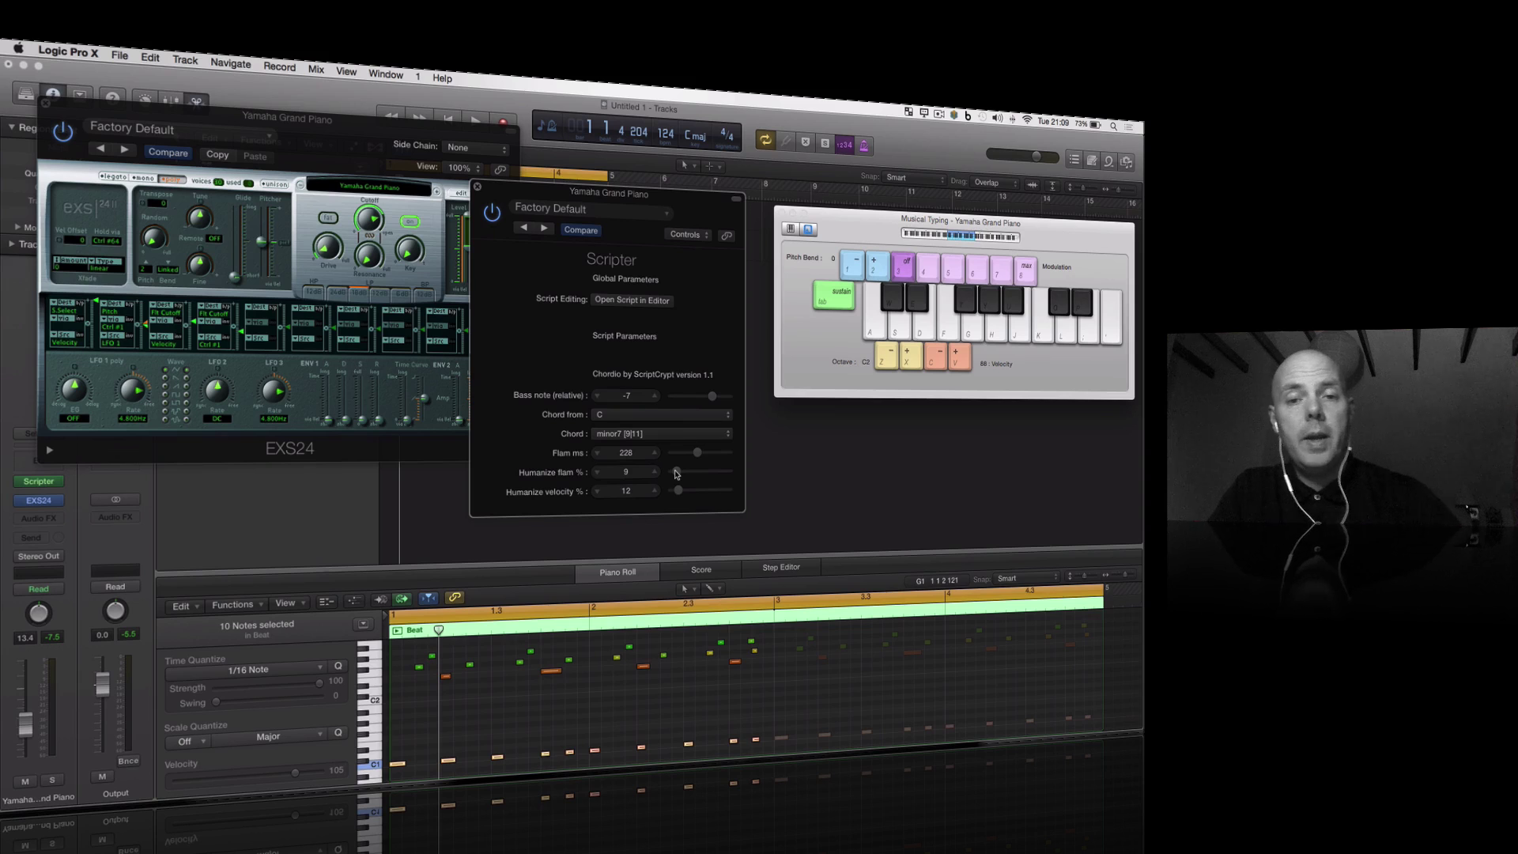
Raise Flam time to 274 ms, audition it, then bring it back down to 88 ms.
drag(697, 454, 703, 459)
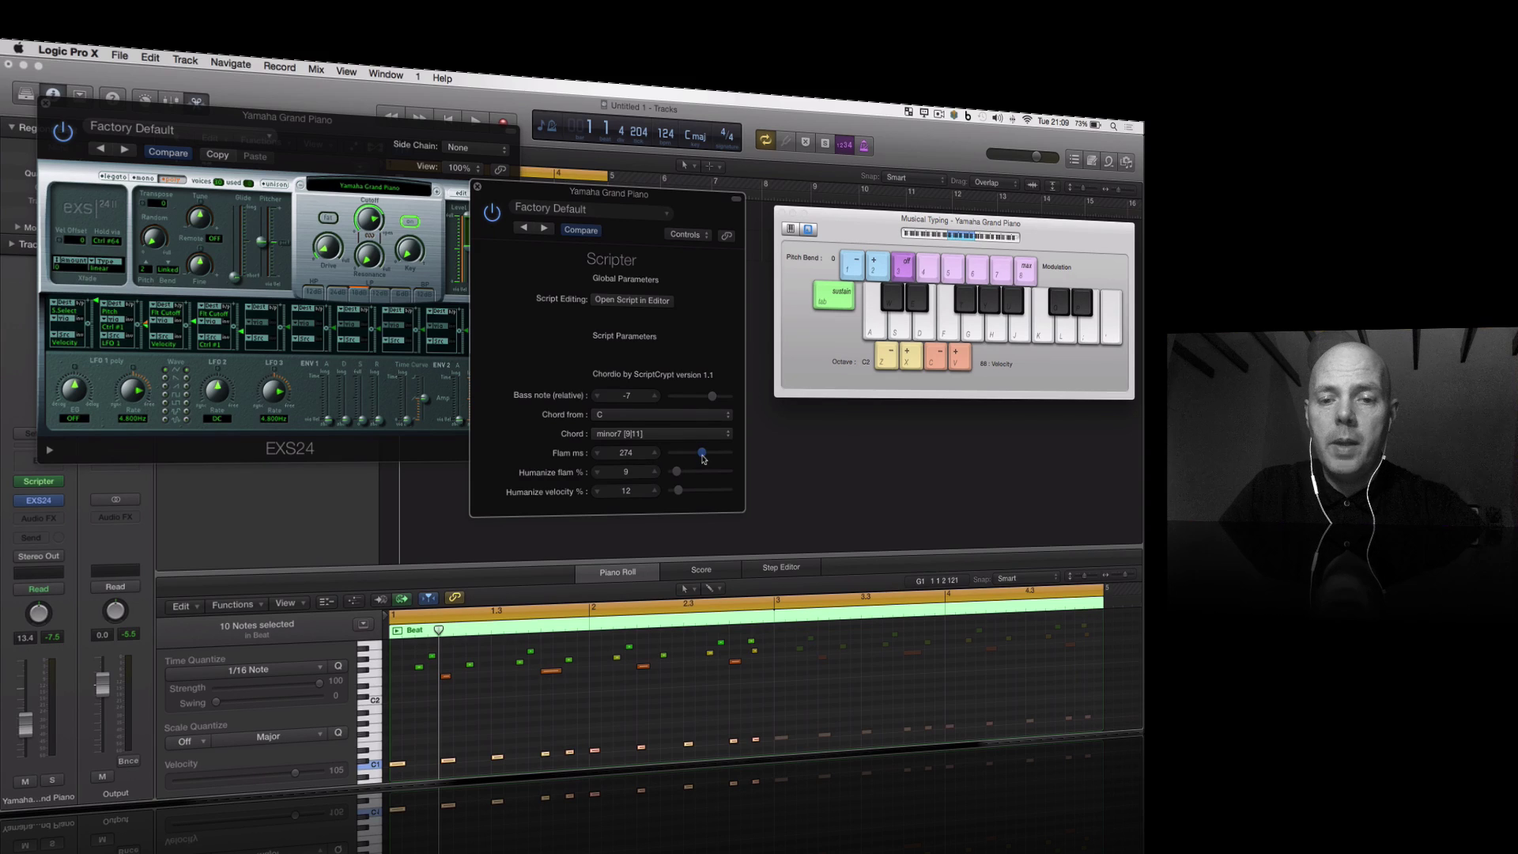
key(e)
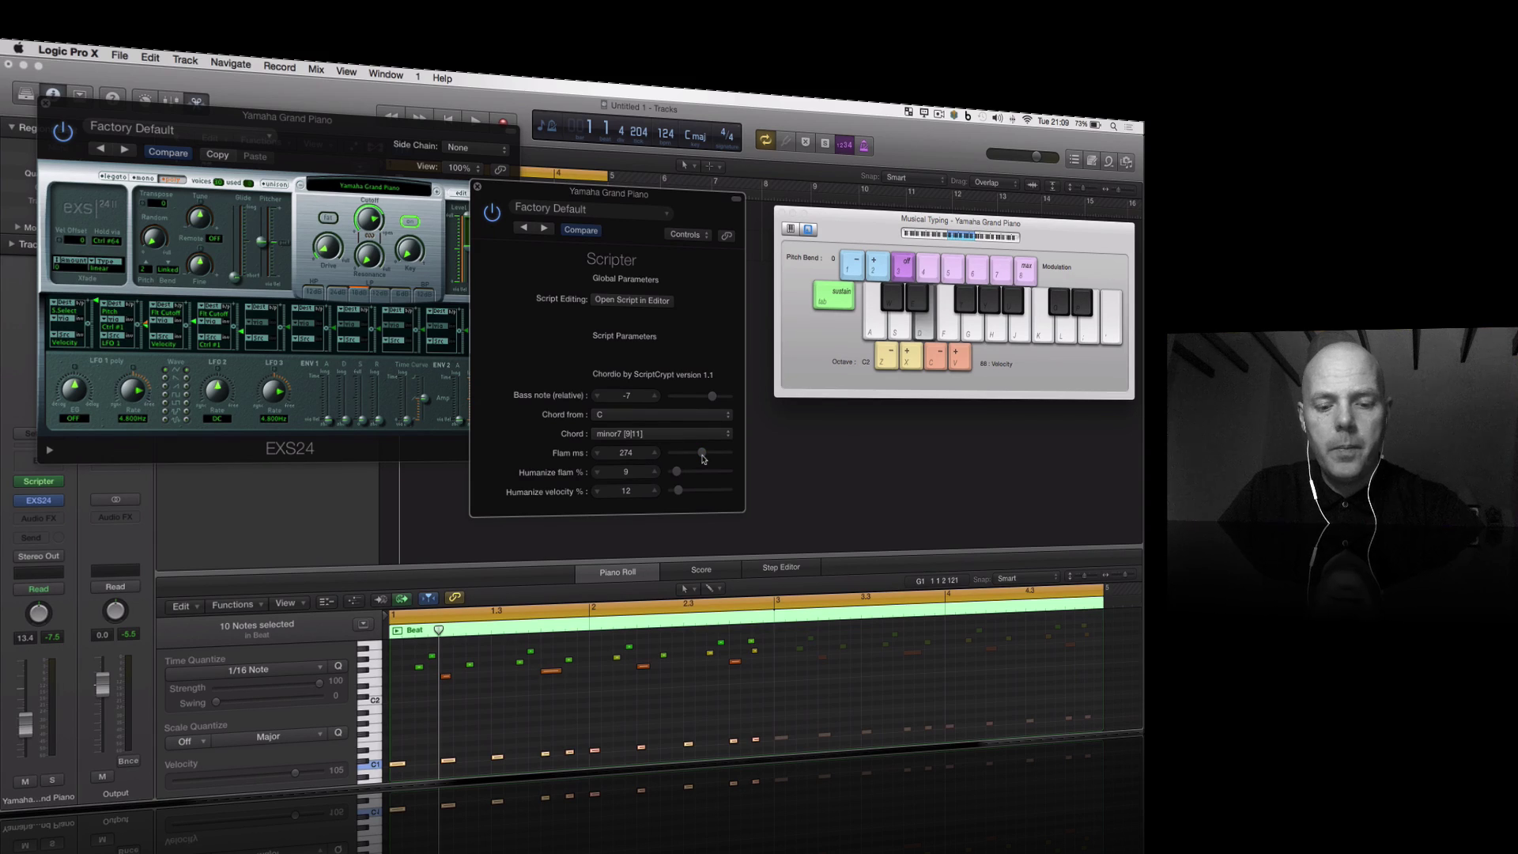
key(f)
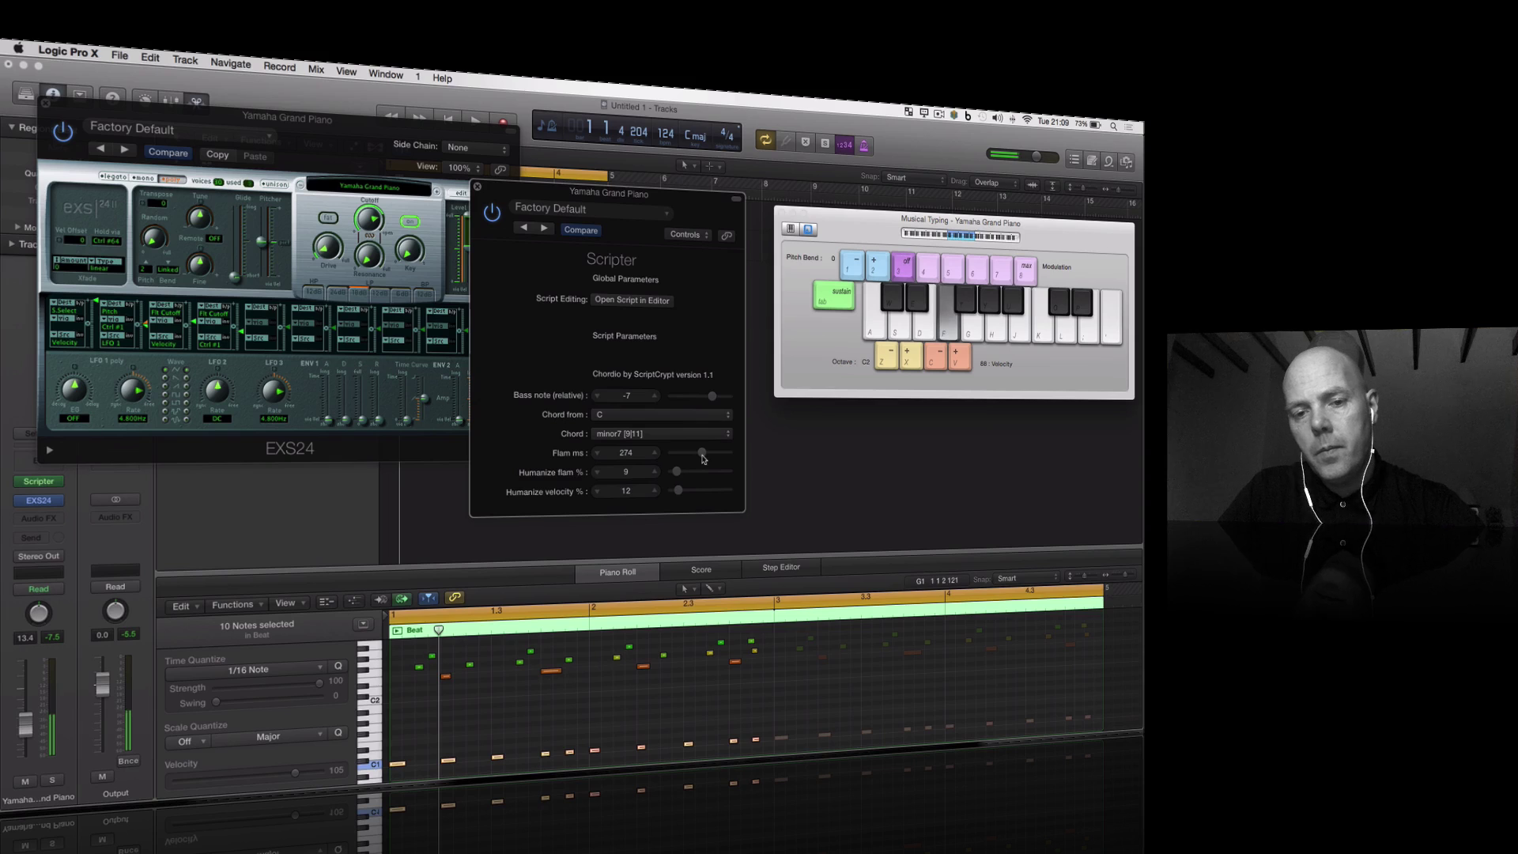
key(h)
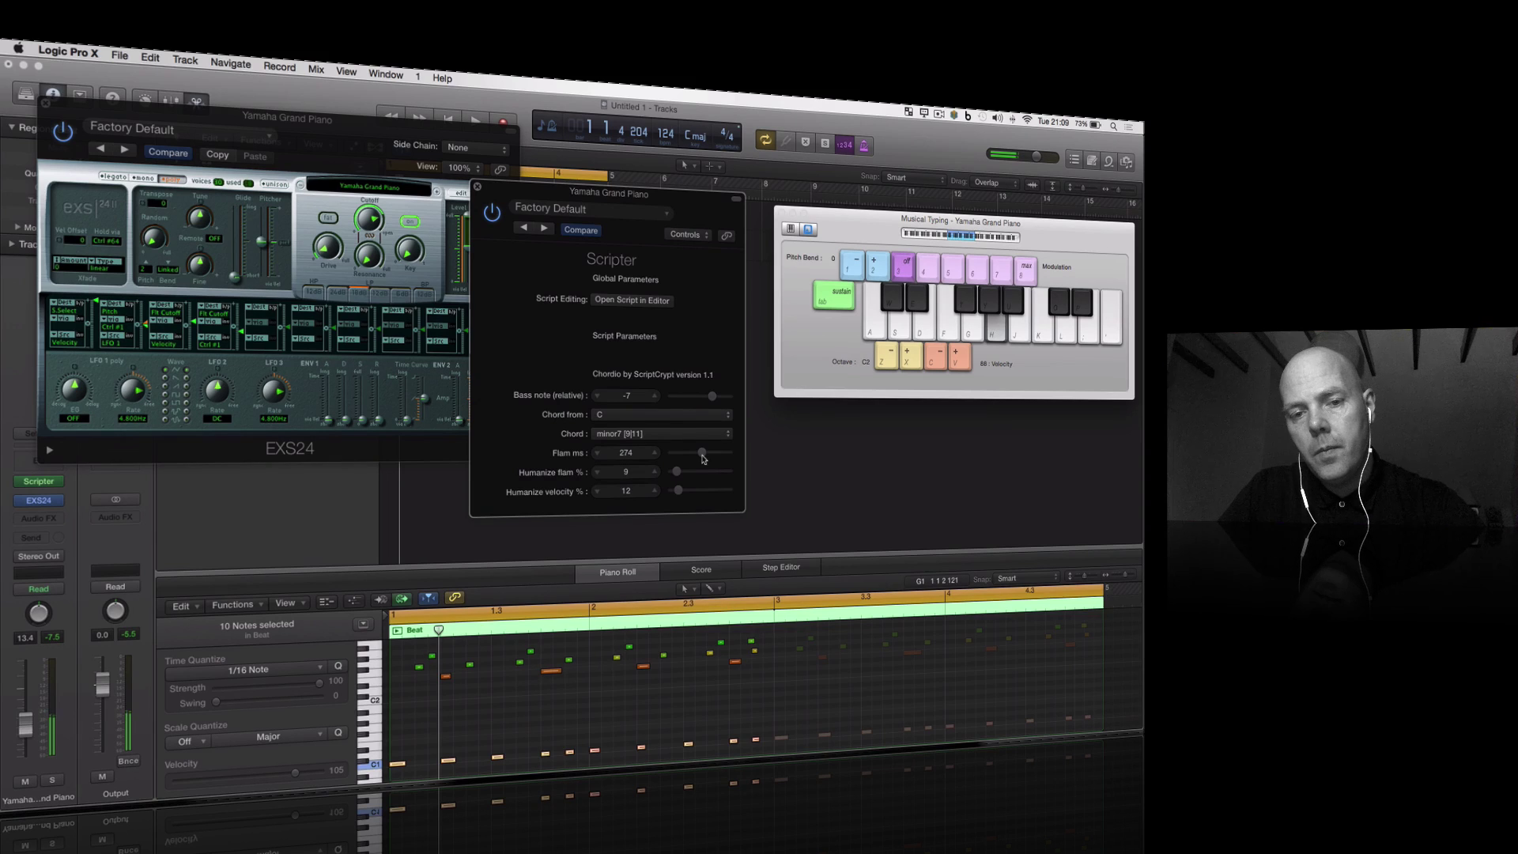
key(d)
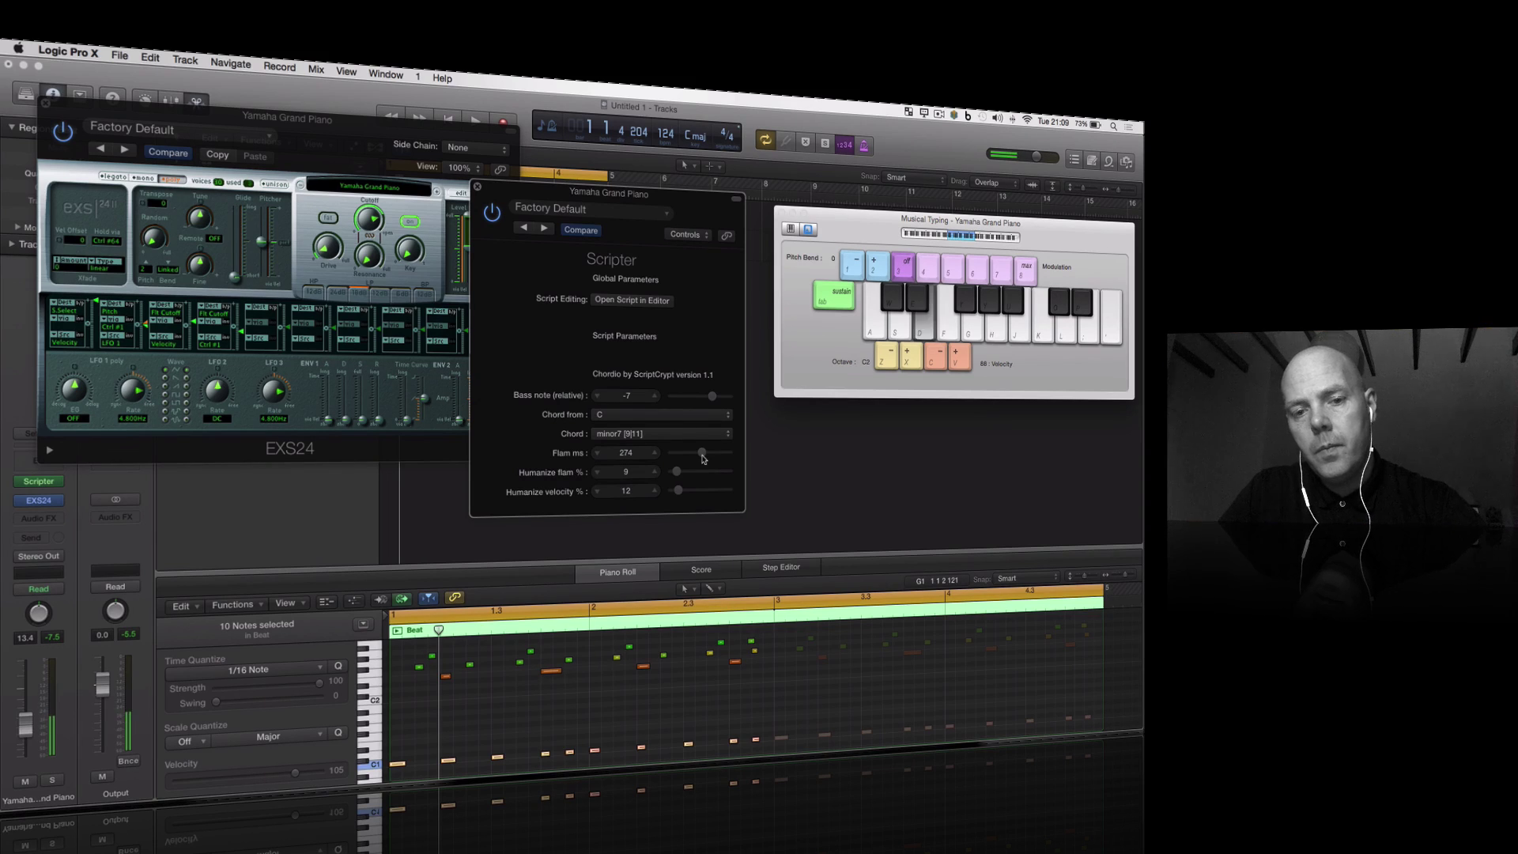
key(f)
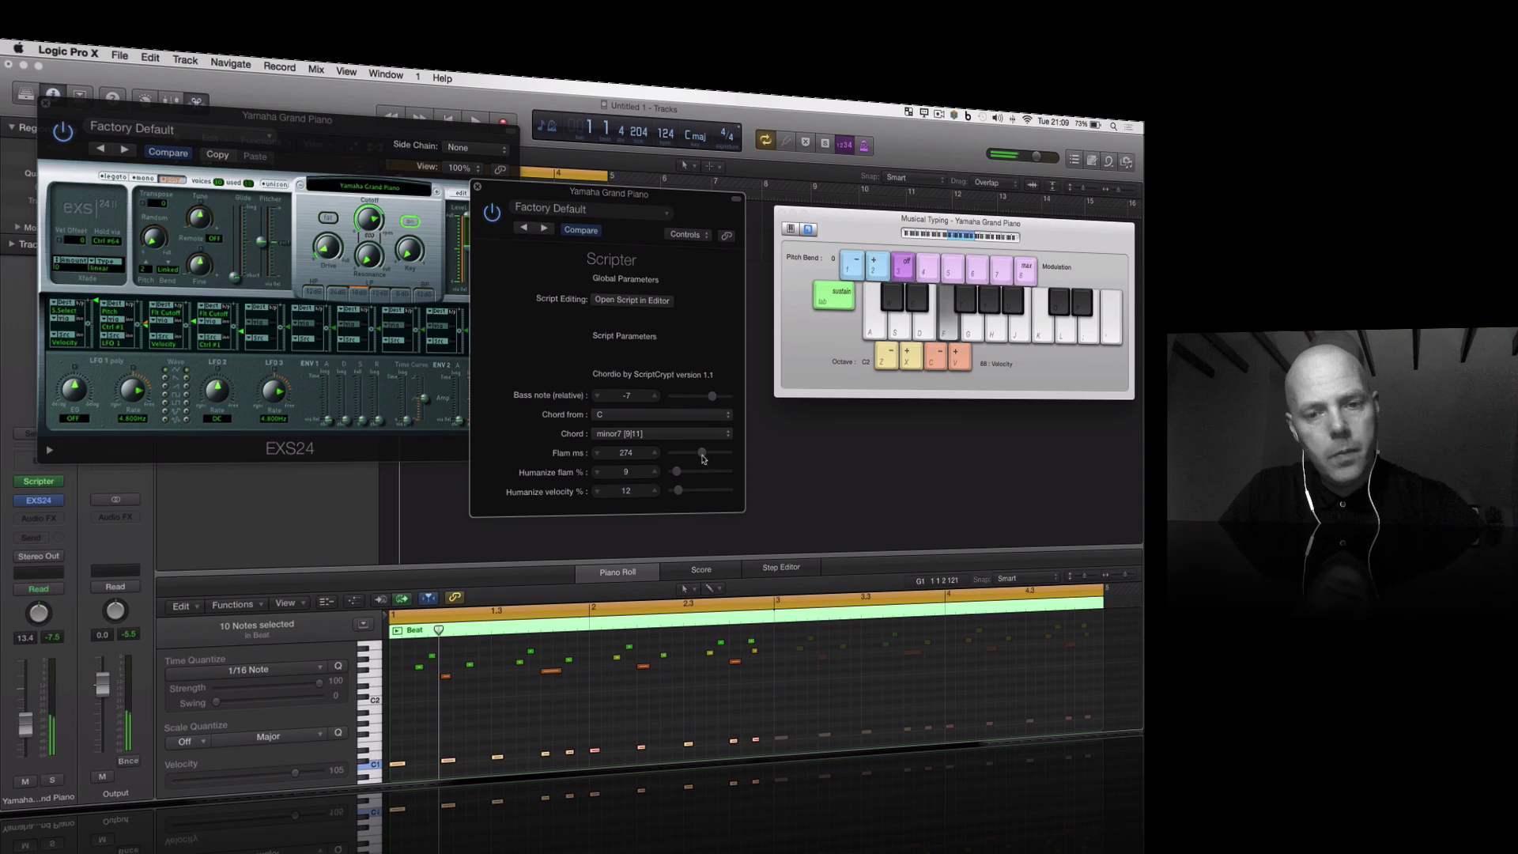
drag(702, 456, 683, 457)
Audition the shorter flam and check the chord type stays minor7 [9|11].
key(d)
key(f)
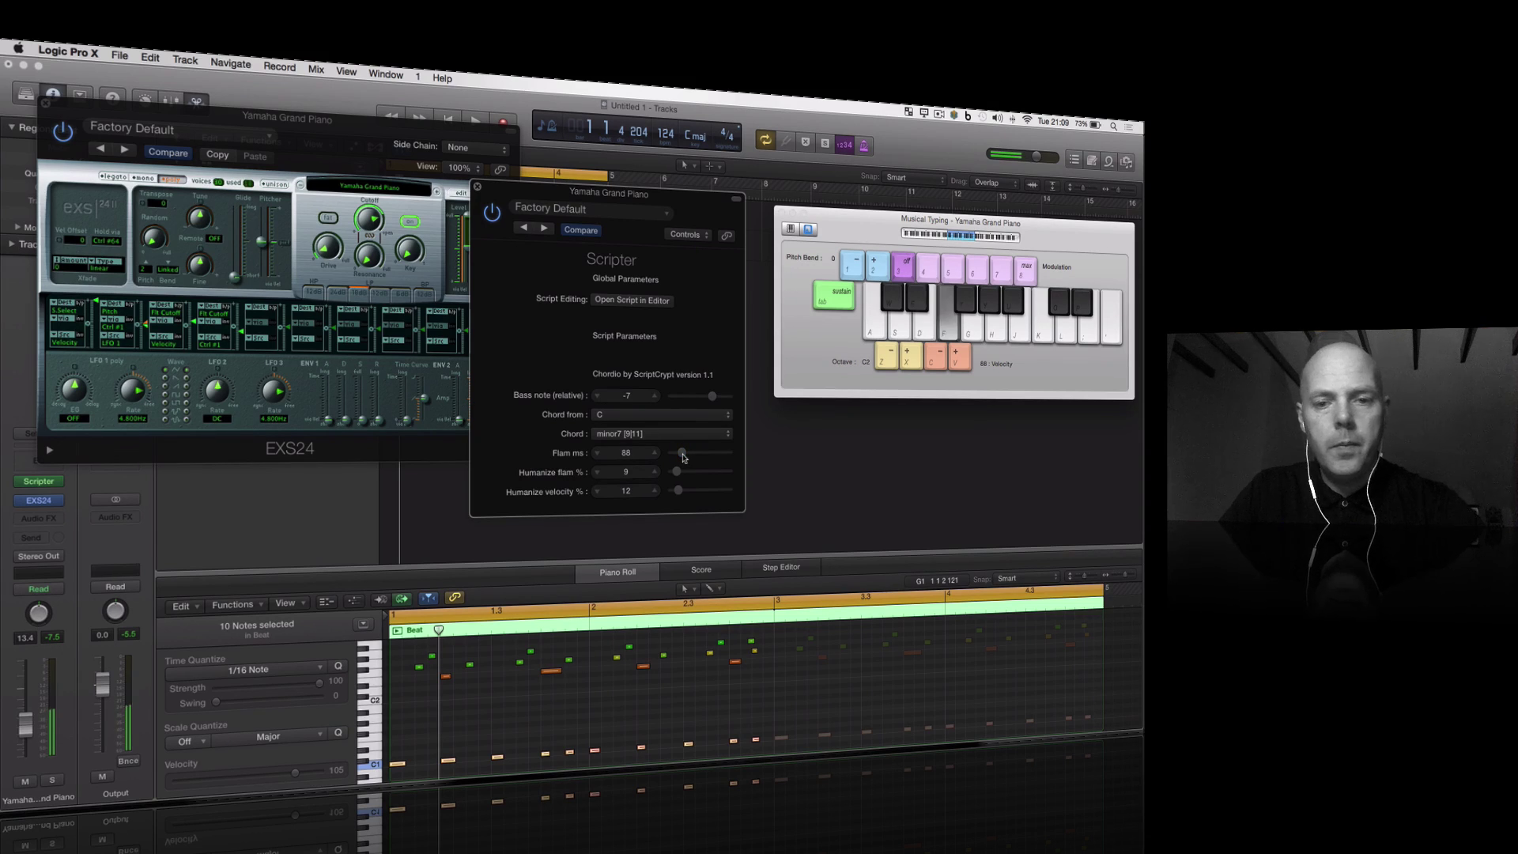
key(h)
click(693, 437)
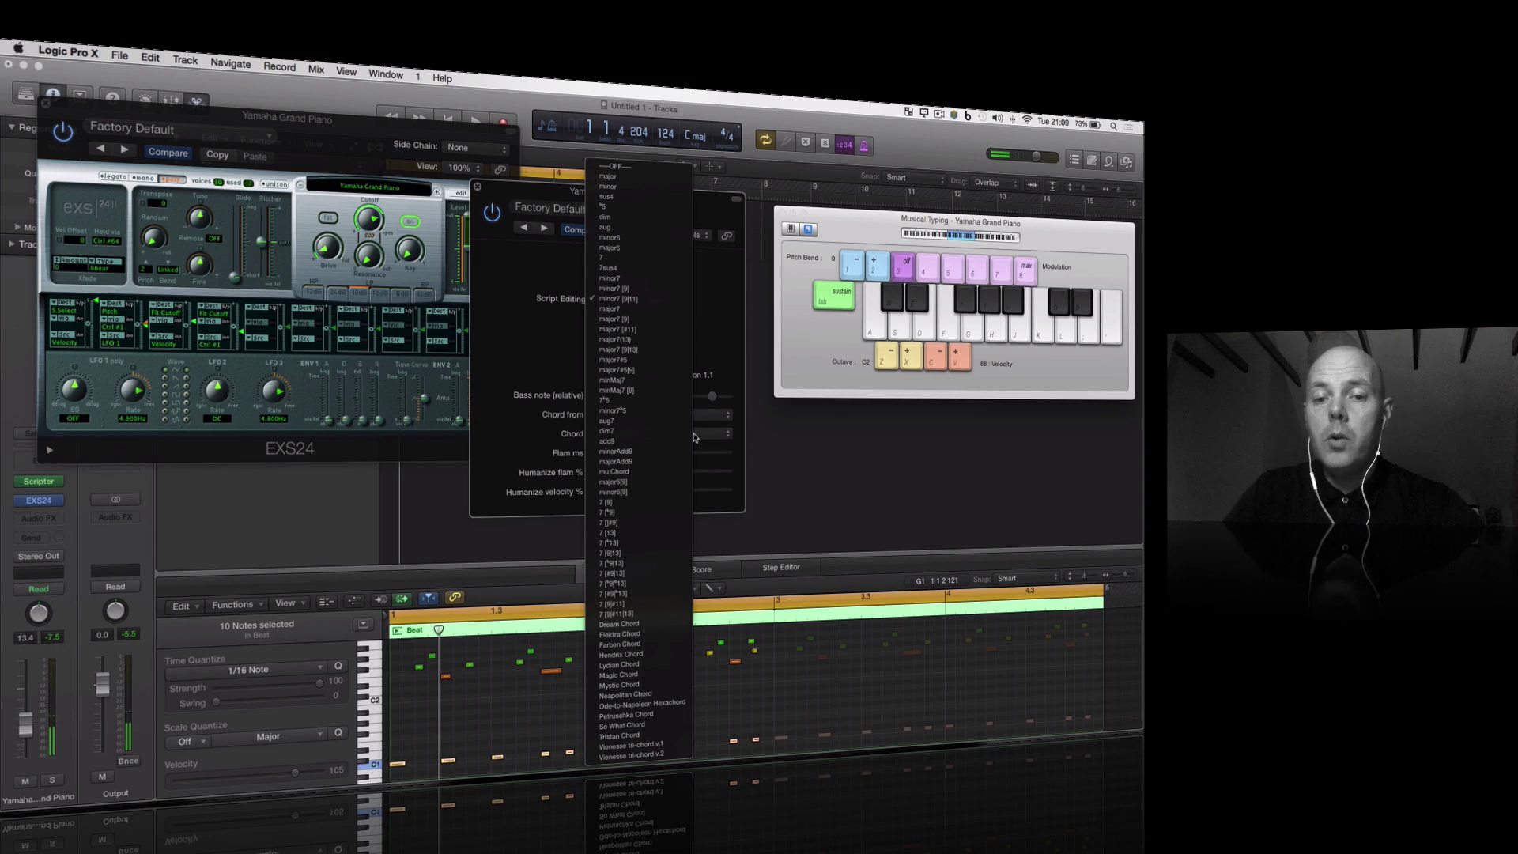
click(721, 333)
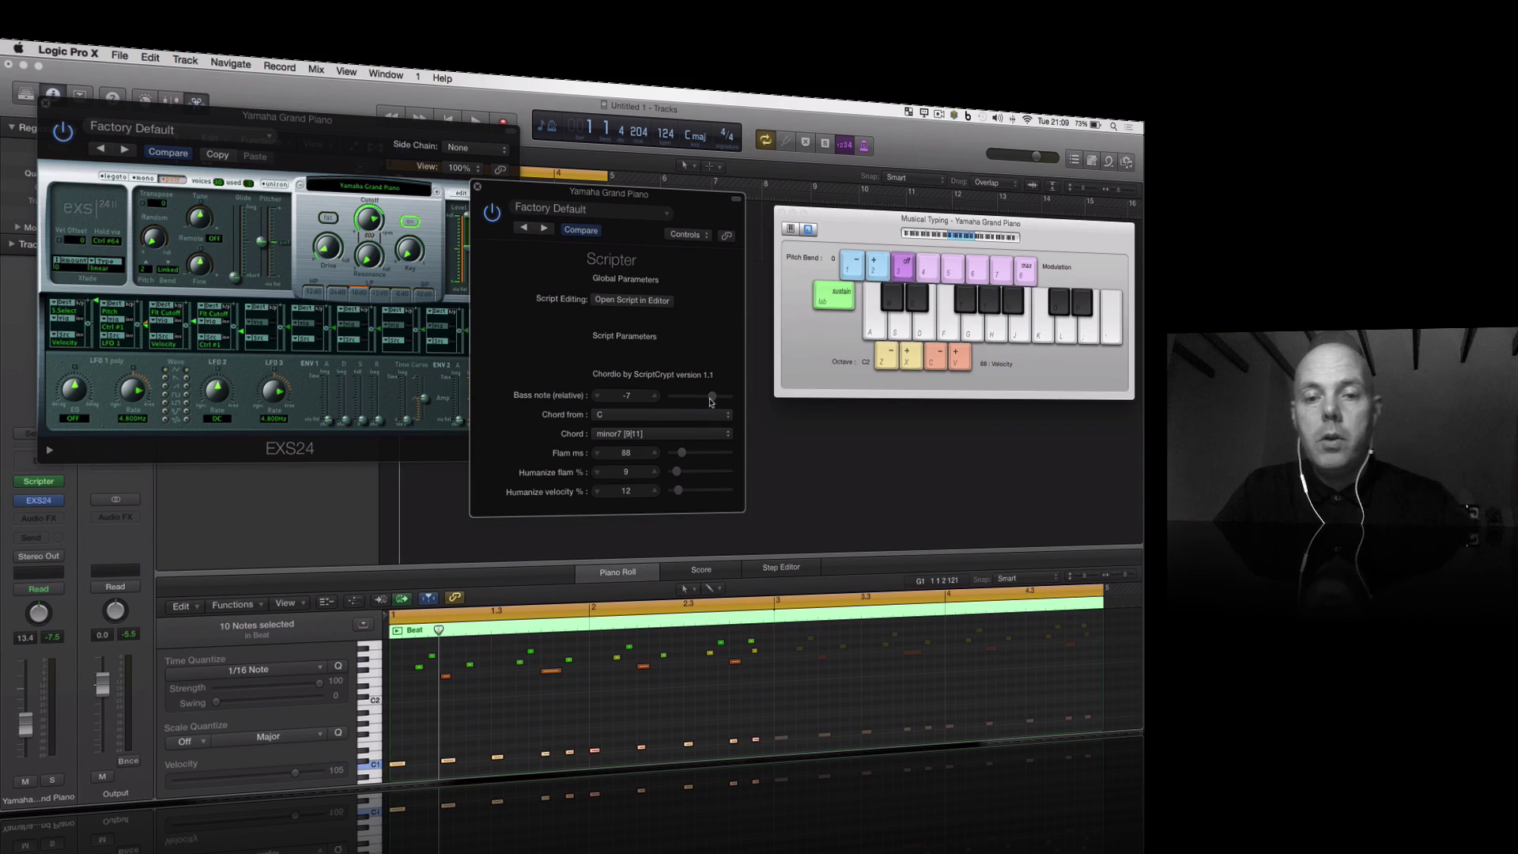
Recheck the chord list and confirm root C, then switch to Safari showing logicscripts.jimdo.com.
click(703, 440)
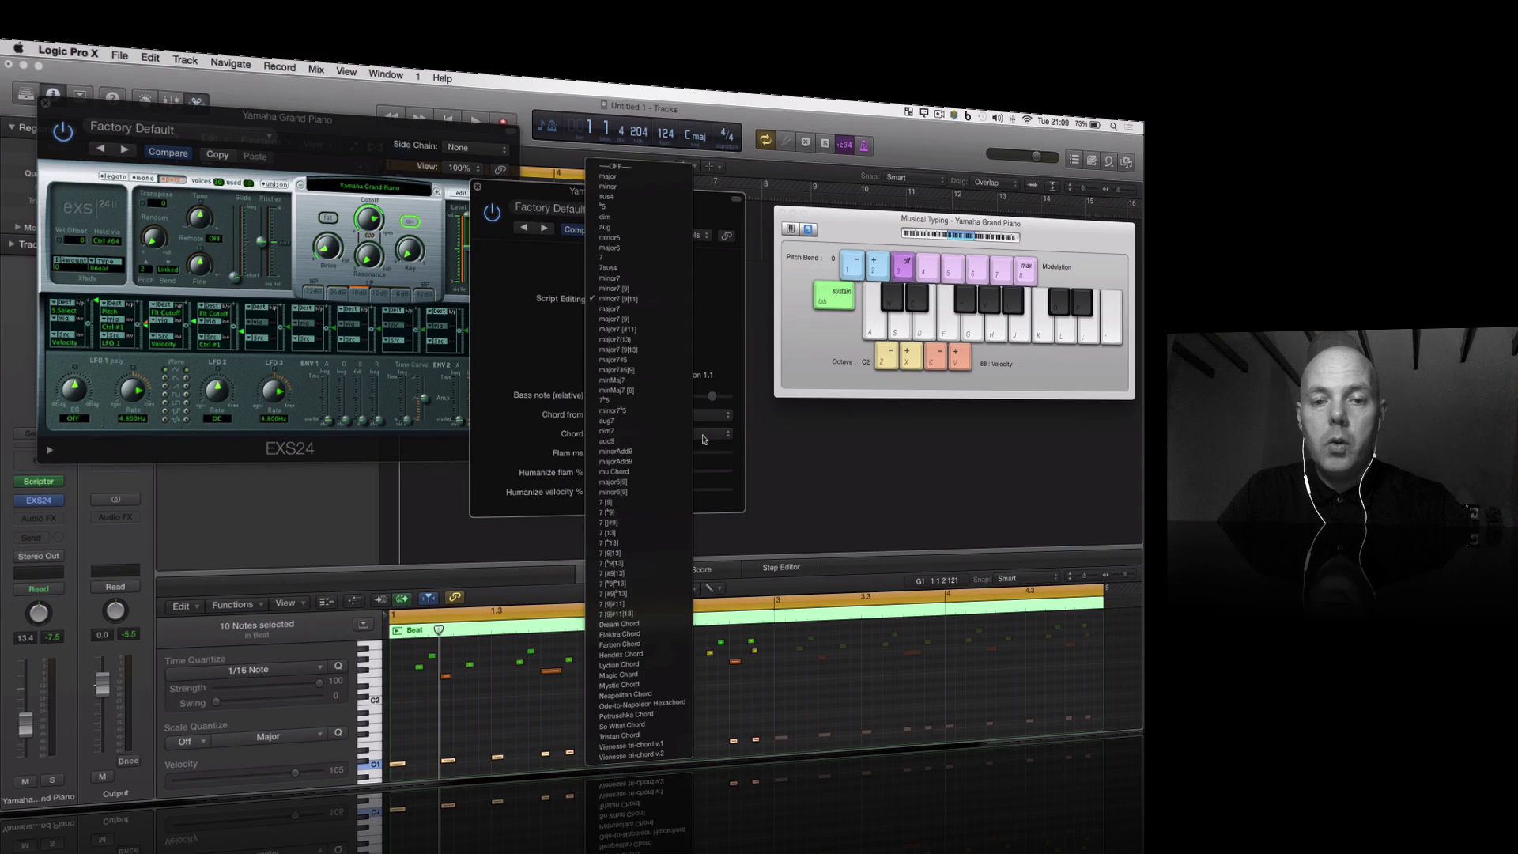
click(704, 439)
click(641, 420)
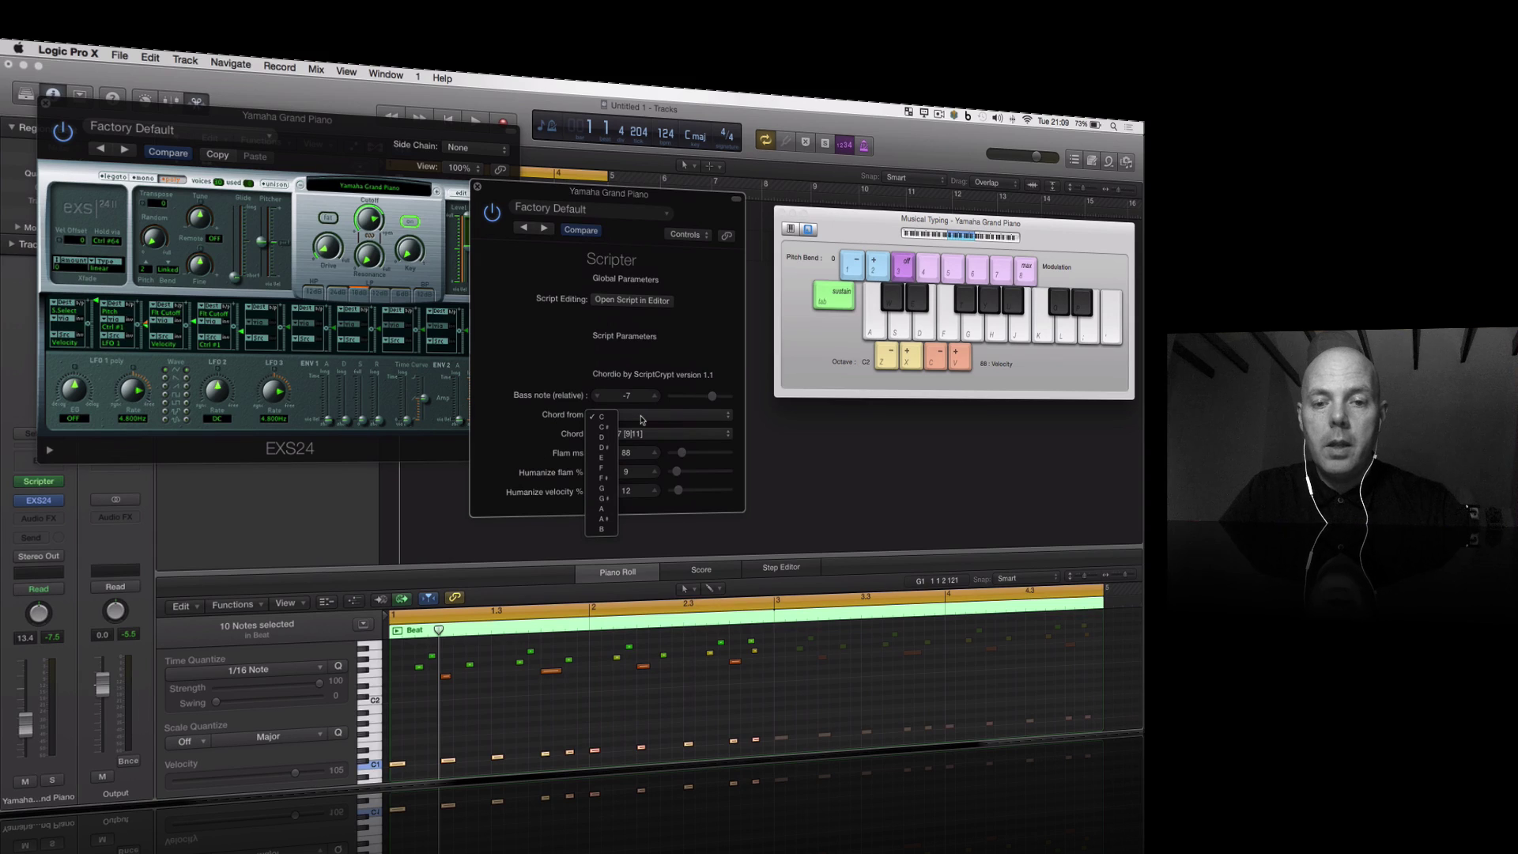
click(497, 436)
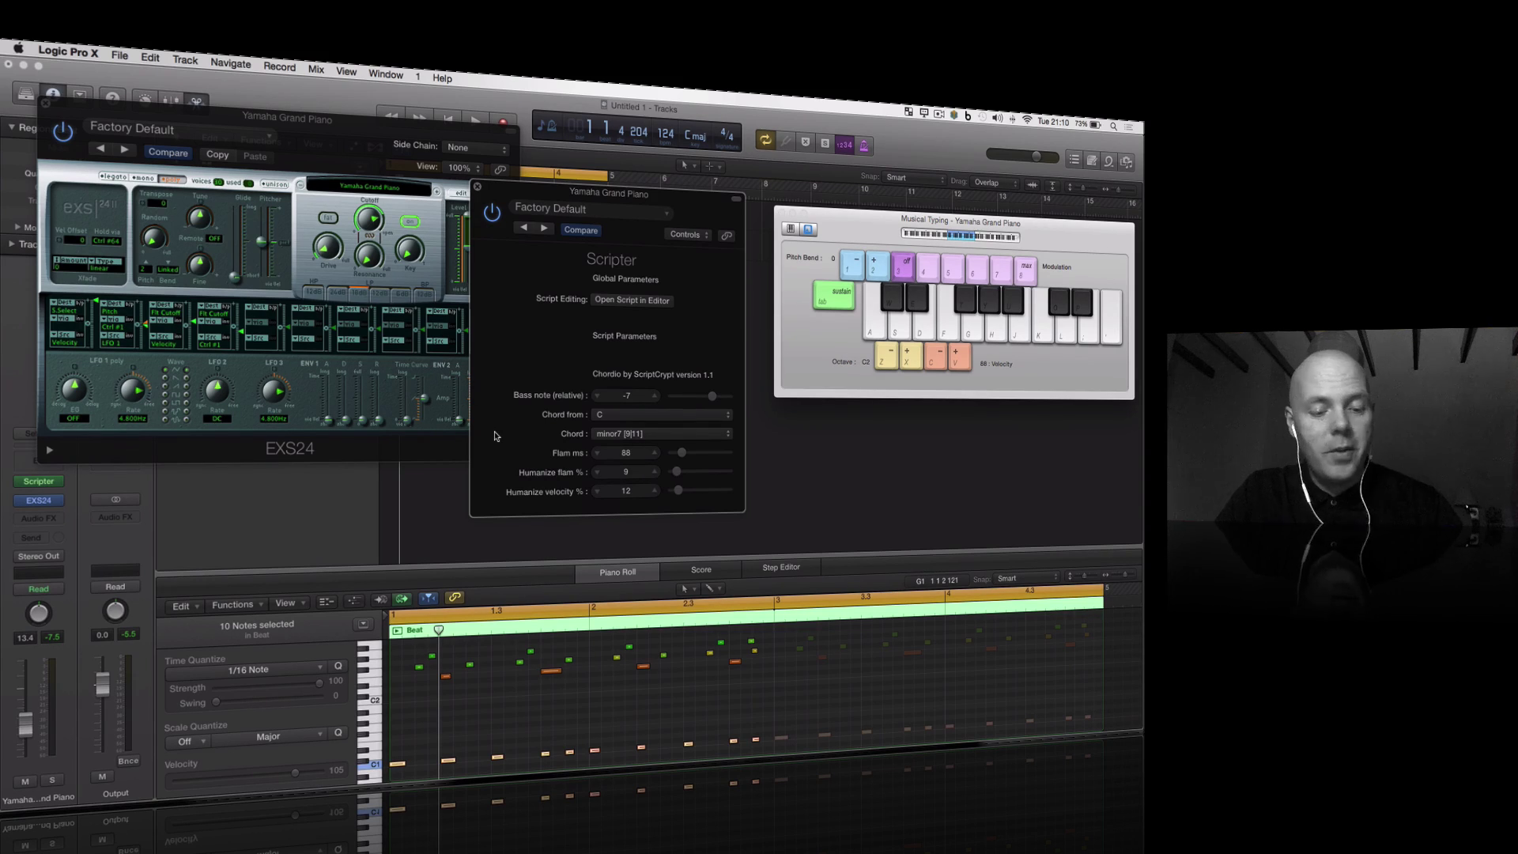
key(super+Tab)
key(super+Tab)
key(super+Tab)
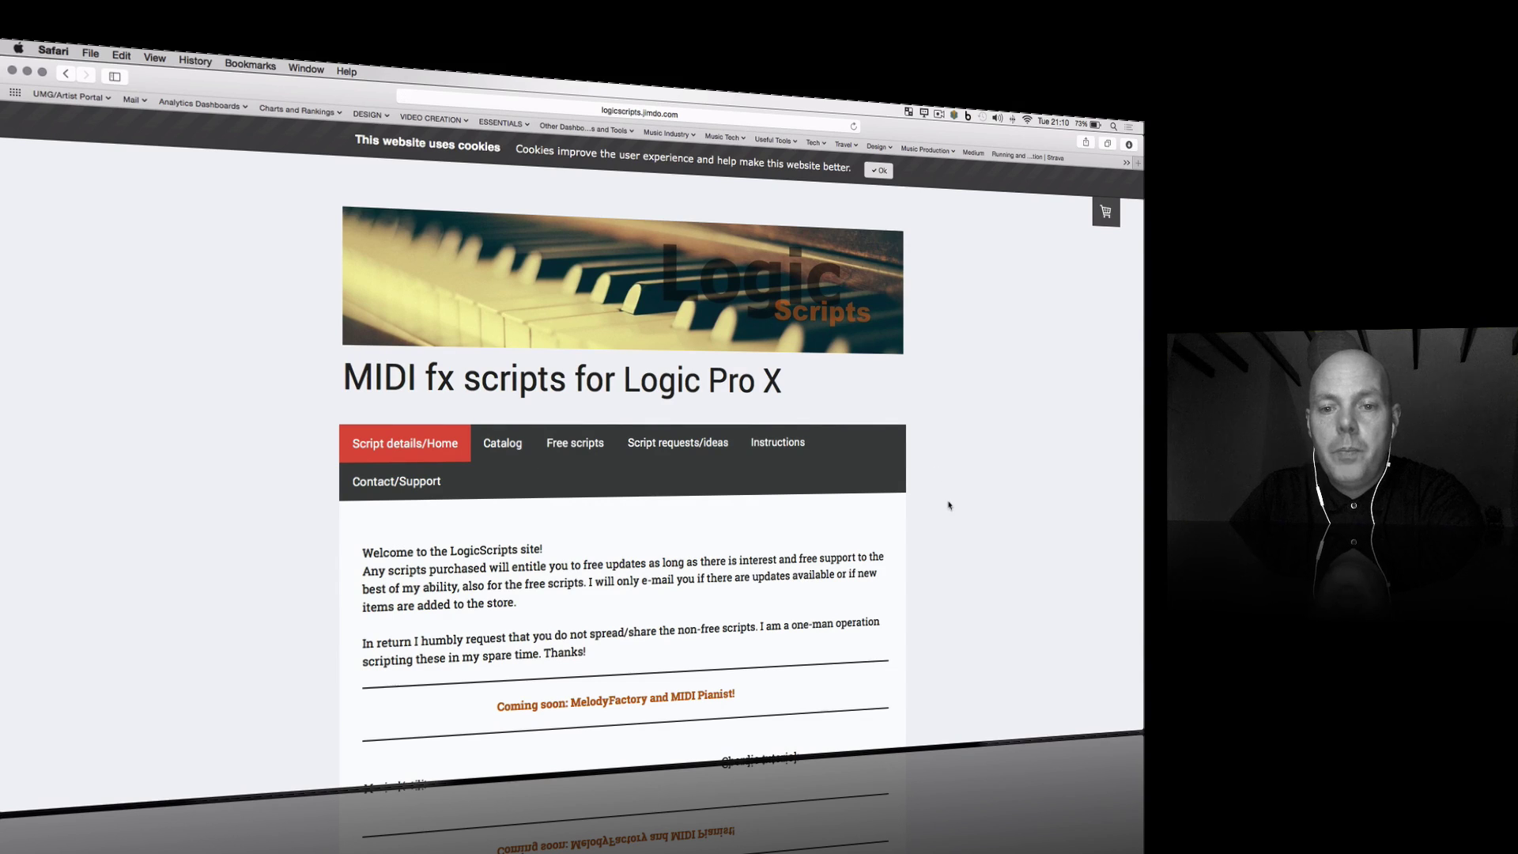
Scroll the LogicScripts page past Chordio v.1.1 to the KeeBoZones Pro and NoteTogglePro listings.
scroll(949, 506, down, 5)
scroll(948, 504, down, 2)
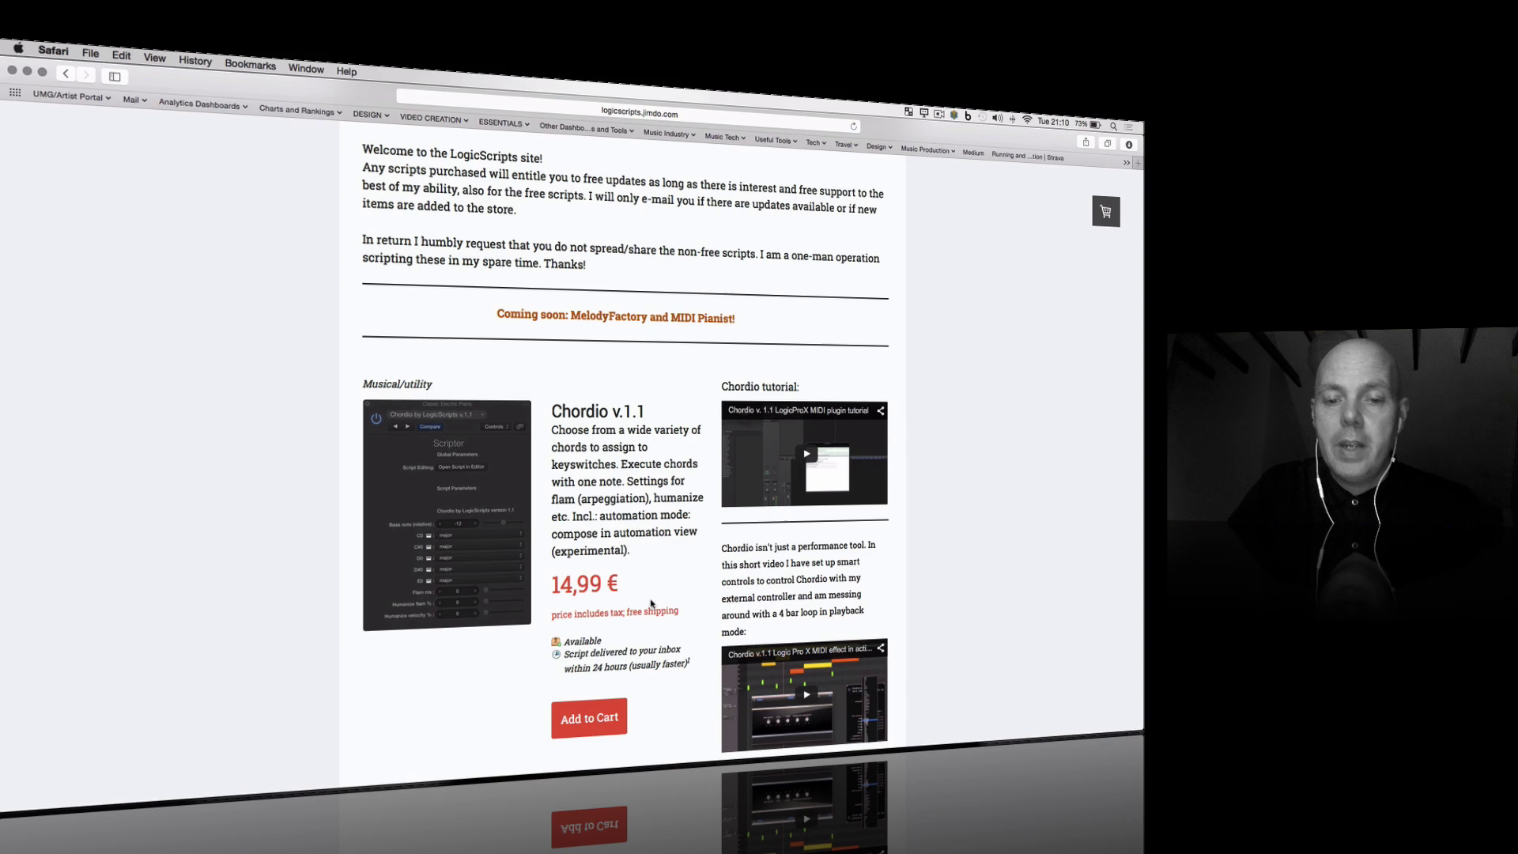
scroll(651, 604, down, 2)
scroll(650, 603, down, 2)
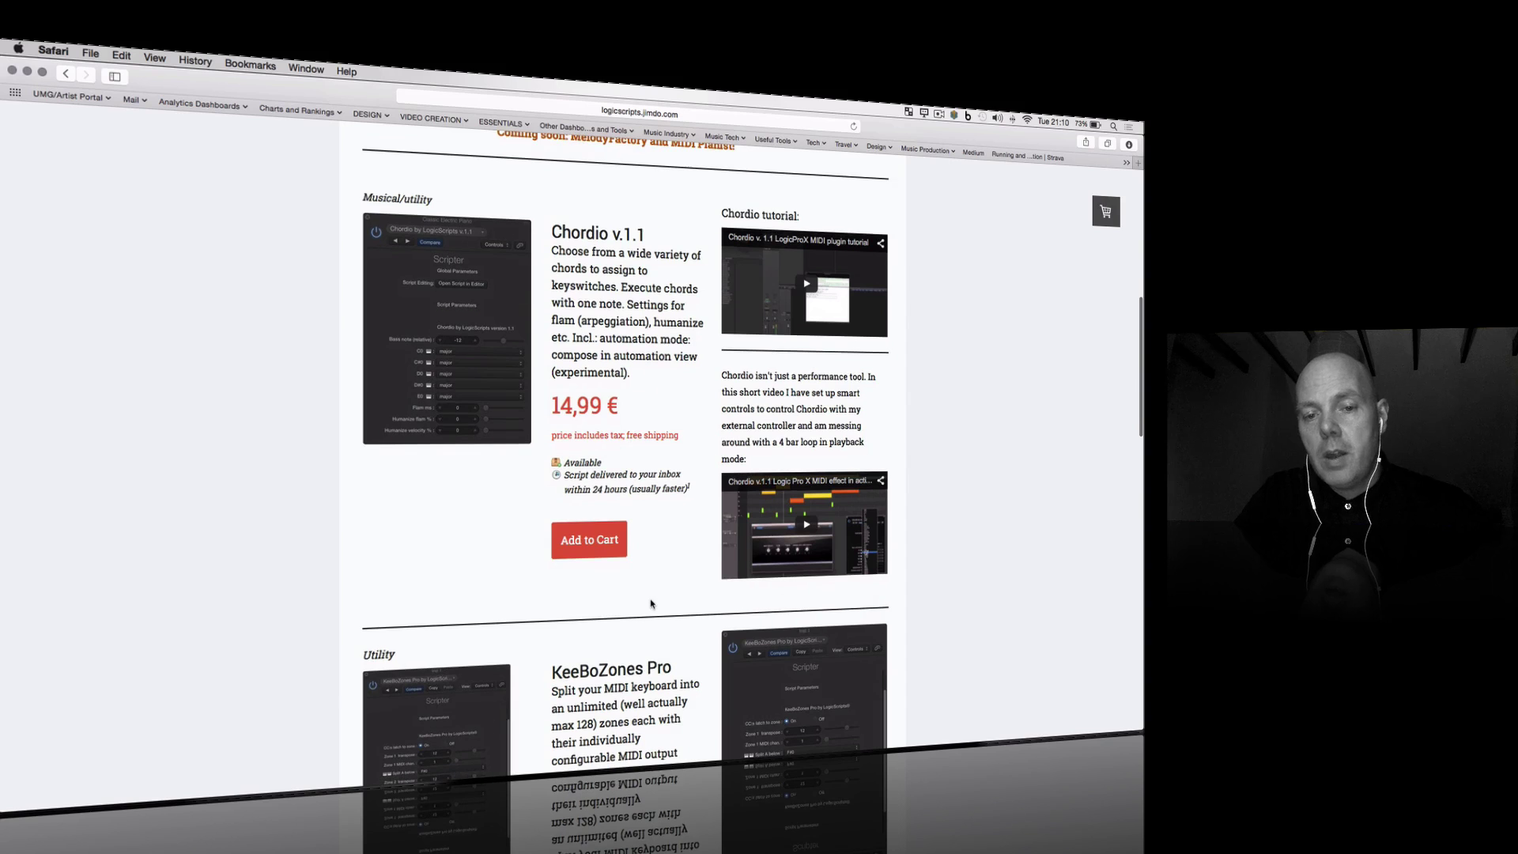
scroll(734, 567, down, 10)
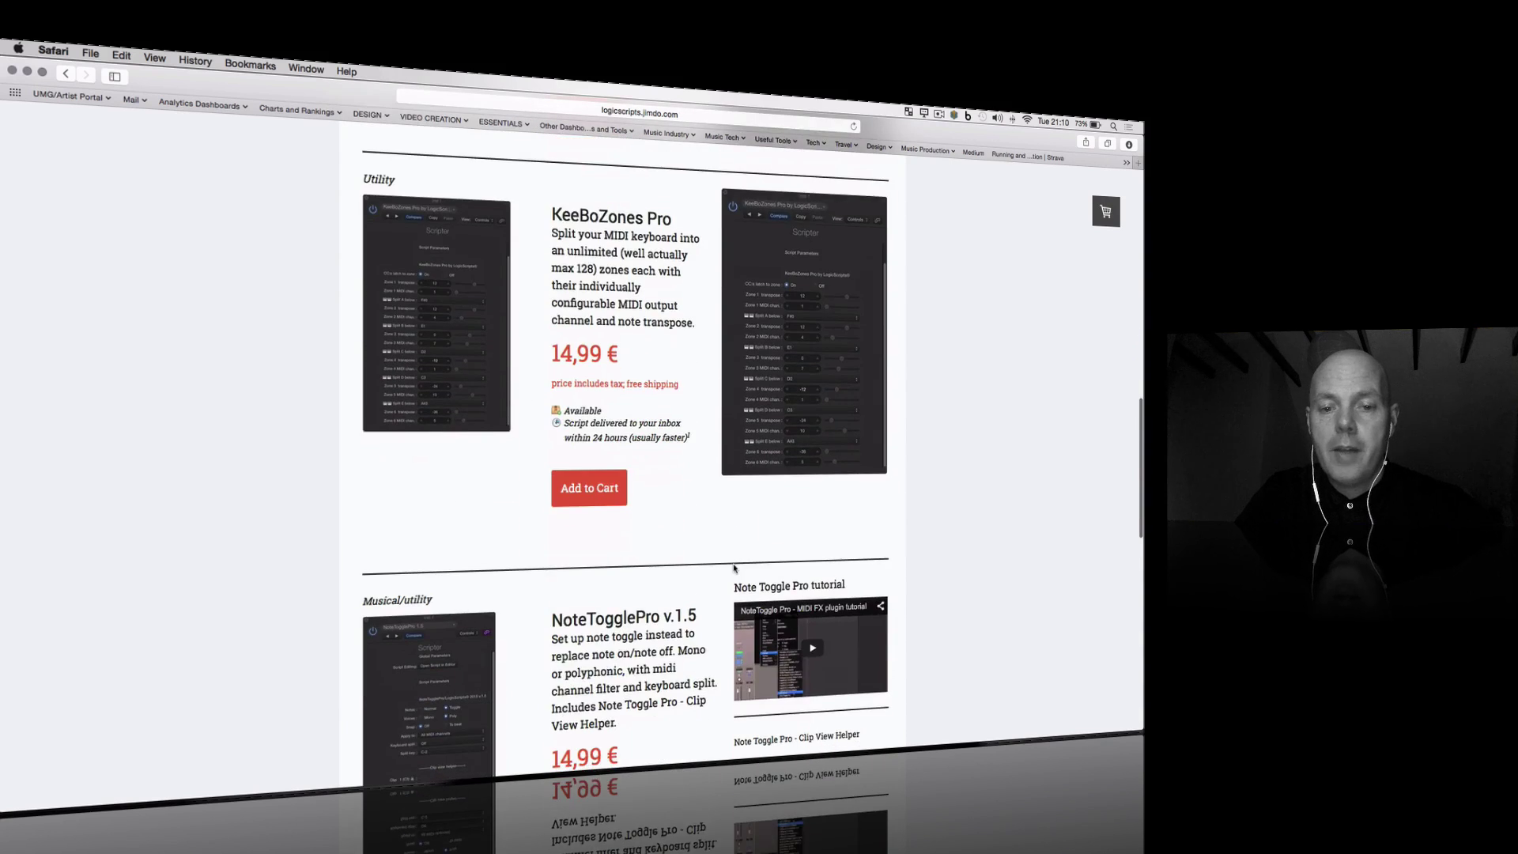
scroll(734, 568, down, 10)
scroll(735, 569, up, 10)
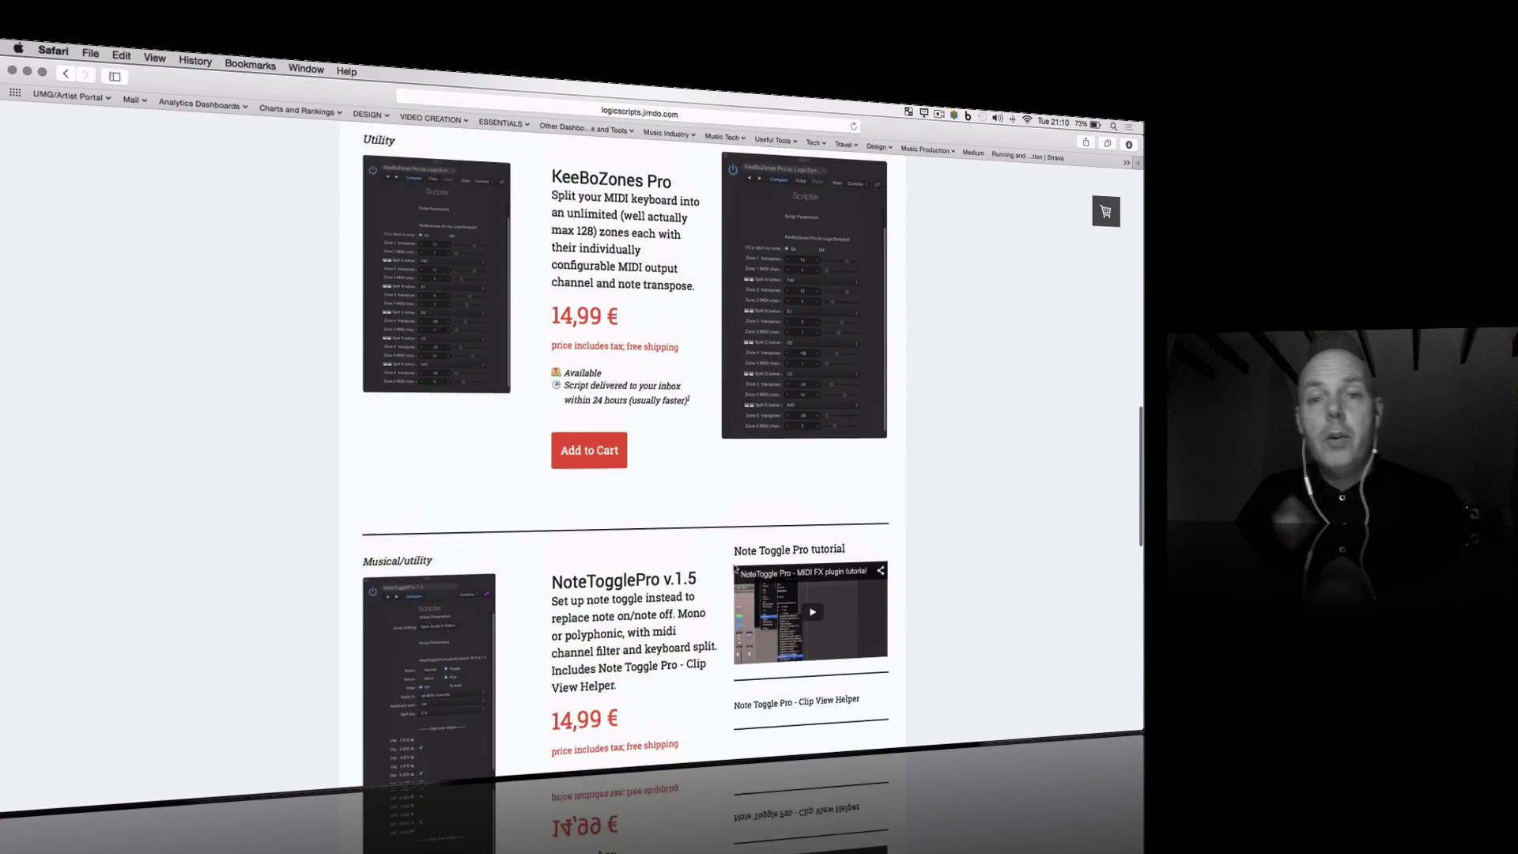
scroll(736, 568, up, 1)
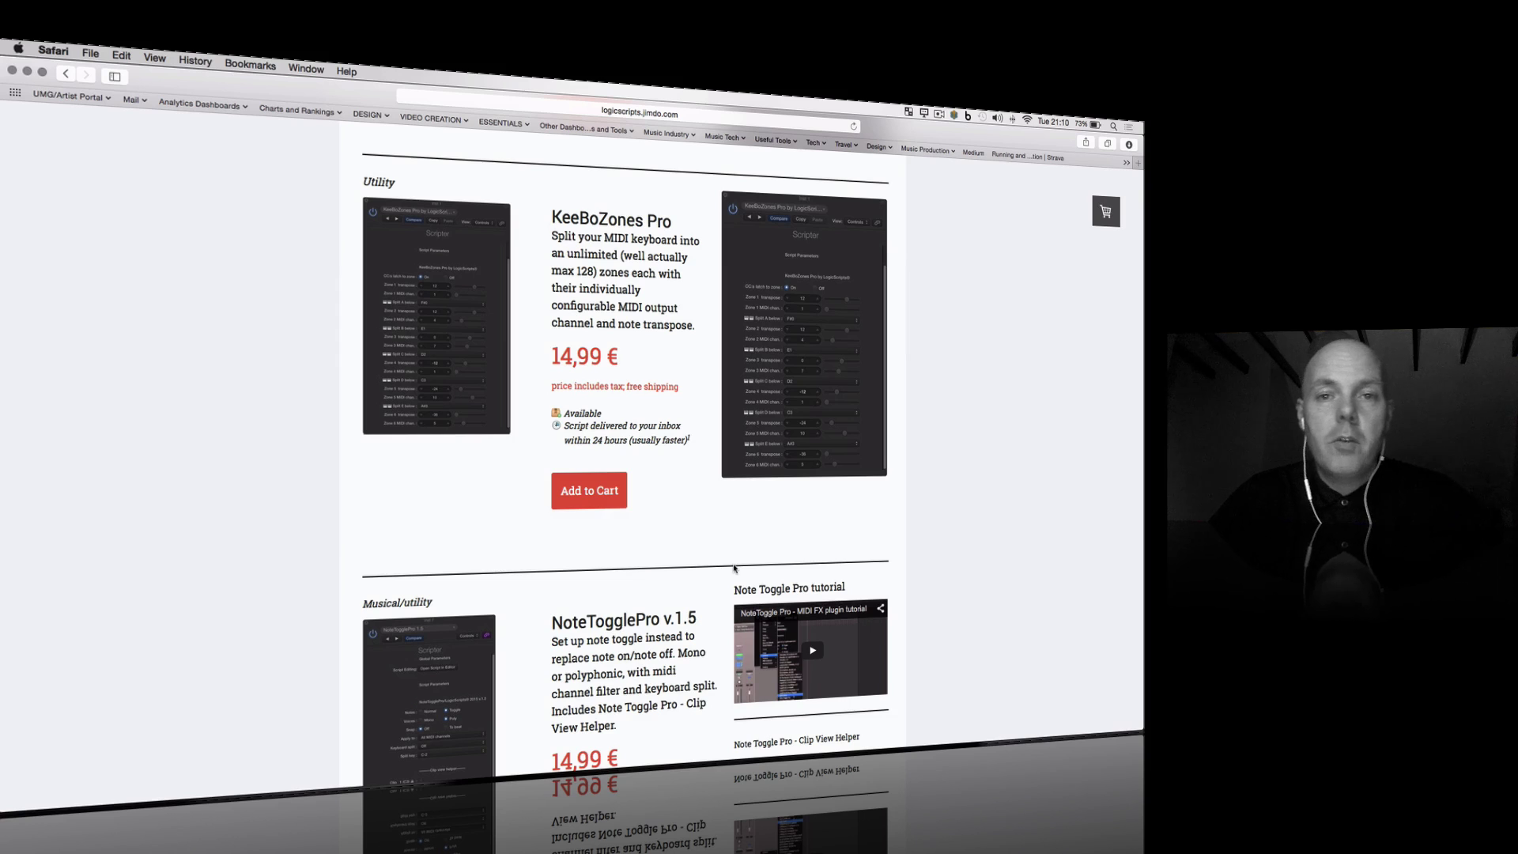